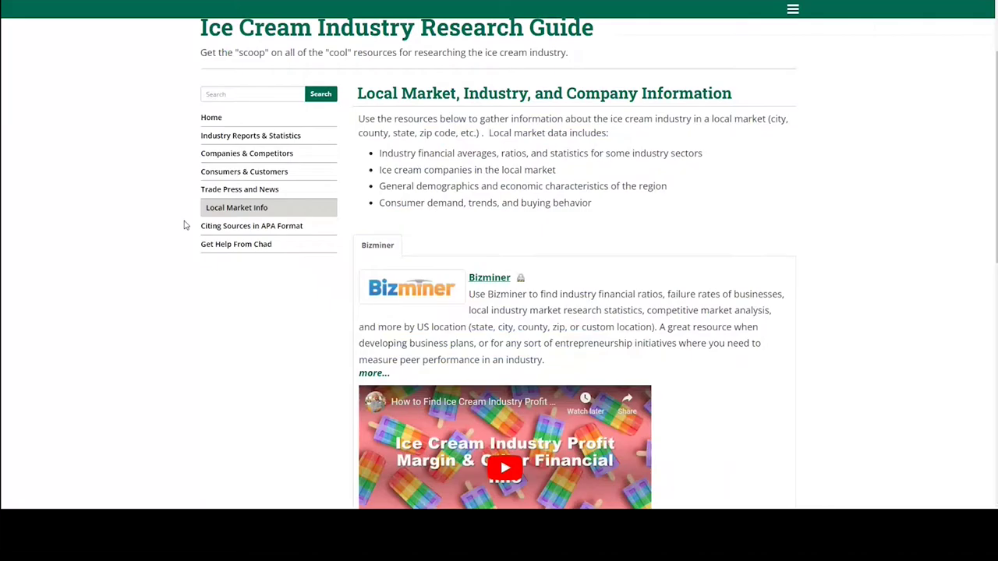
Go to the ice cream guide's home page, then its Consumers & Customers page.
{"action": "scroll", "coordinate": [185, 223], "scroll_direction": "up", "scroll_amount": 3}
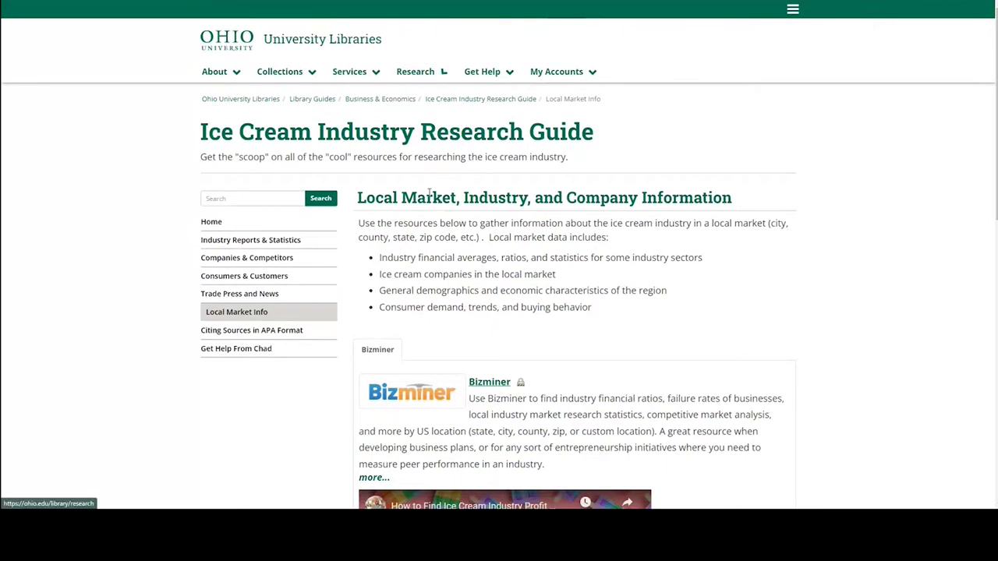
{"action": "left_click", "coordinate": [241, 225]}
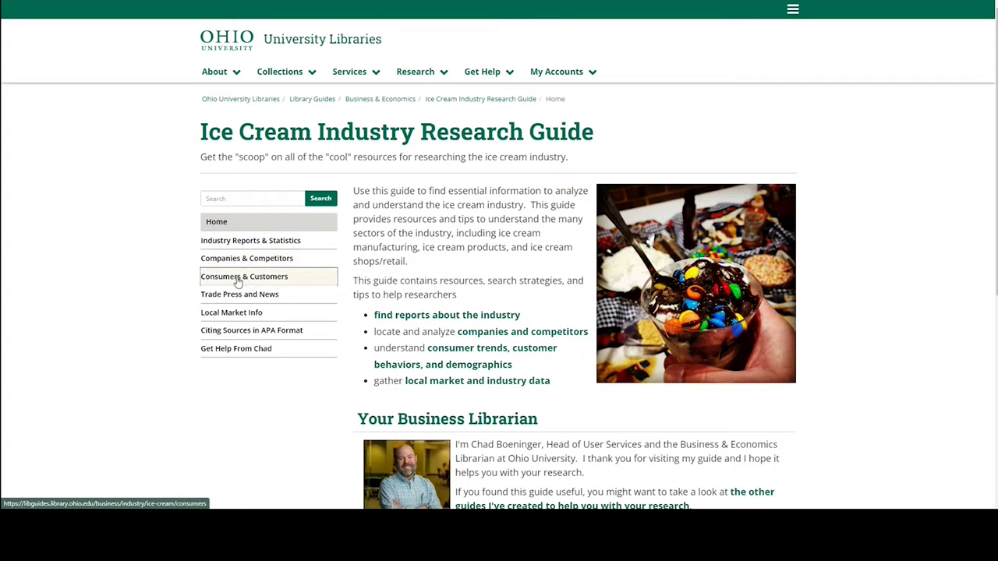
{"action": "left_click", "coordinate": [244, 278]}
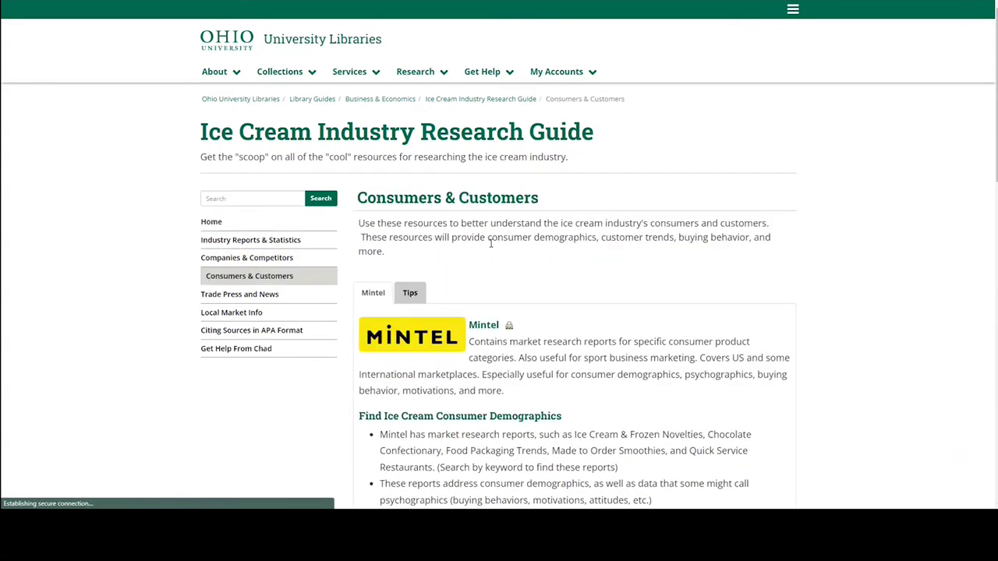
{"action": "scroll", "coordinate": [490, 245], "scroll_direction": "down", "scroll_amount": 3}
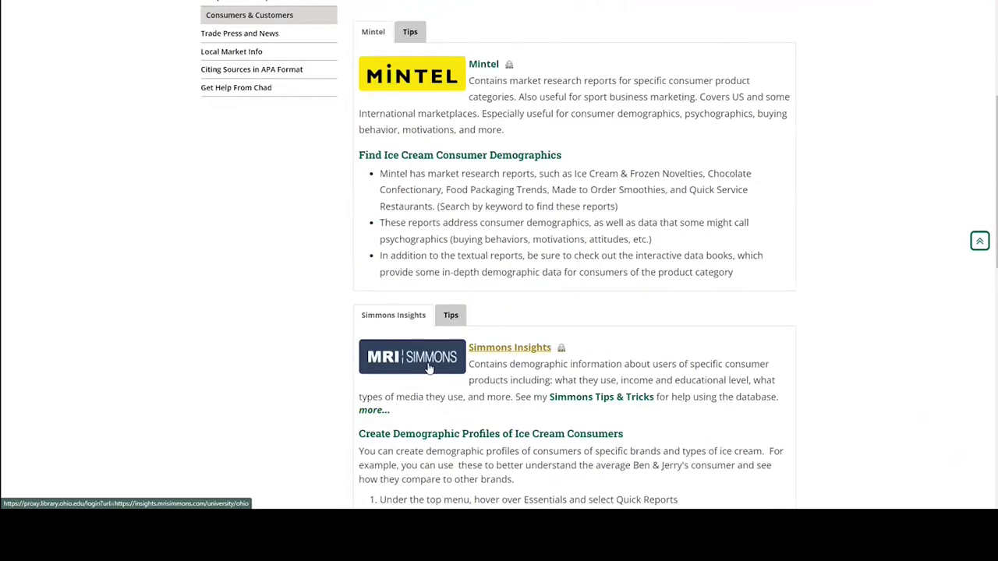
Open the Simmons Insights link in a new tab and dismiss the Open Last Crosstab prompt.
{"action": "right_click", "coordinate": [428, 368]}
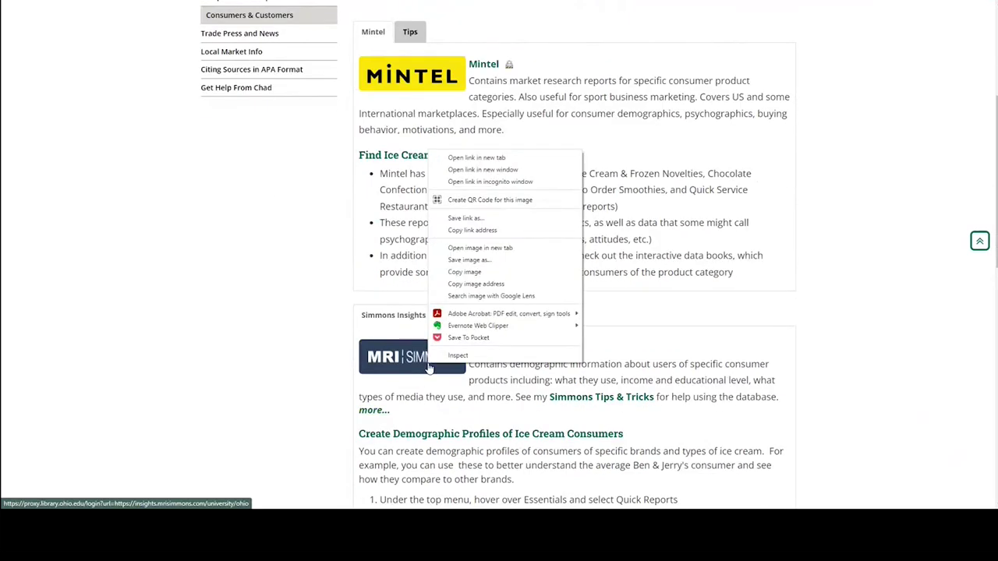
{"action": "left_click", "coordinate": [490, 158]}
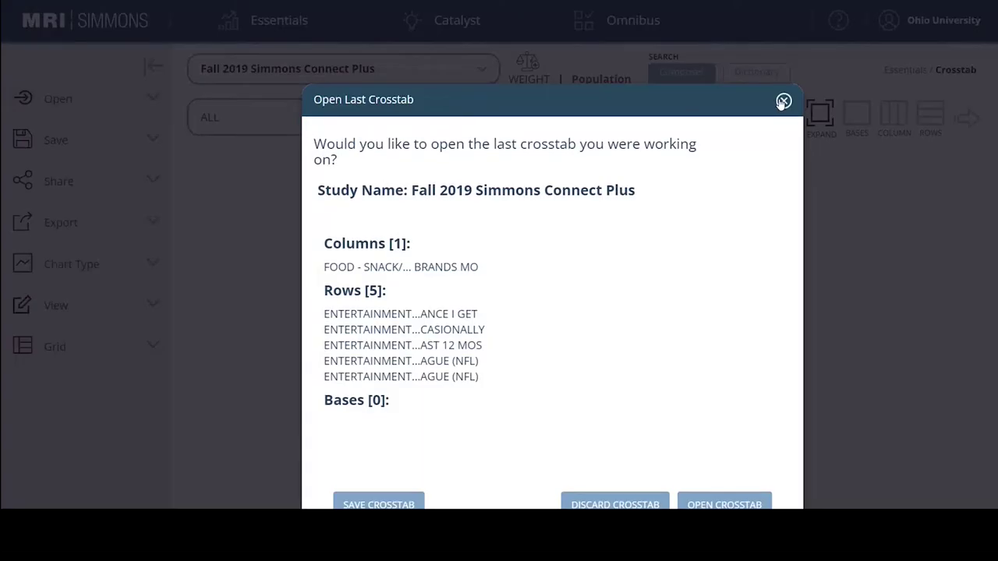
{"action": "left_click", "coordinate": [782, 103]}
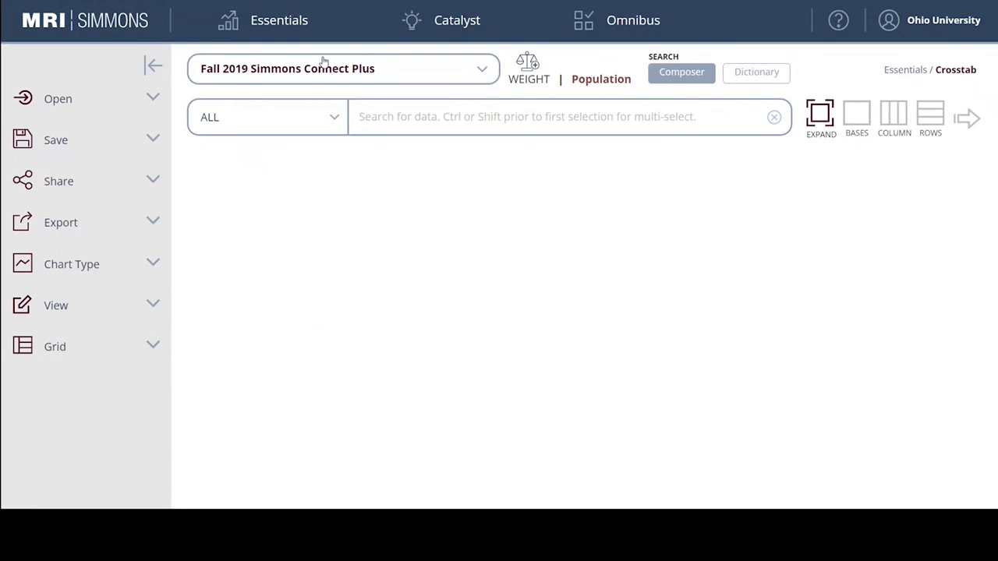
Open Essentials > Quick Reports to show tiles like Demographic Profile, Segmentation and Maps.
{"action": "left_click", "coordinate": [289, 21]}
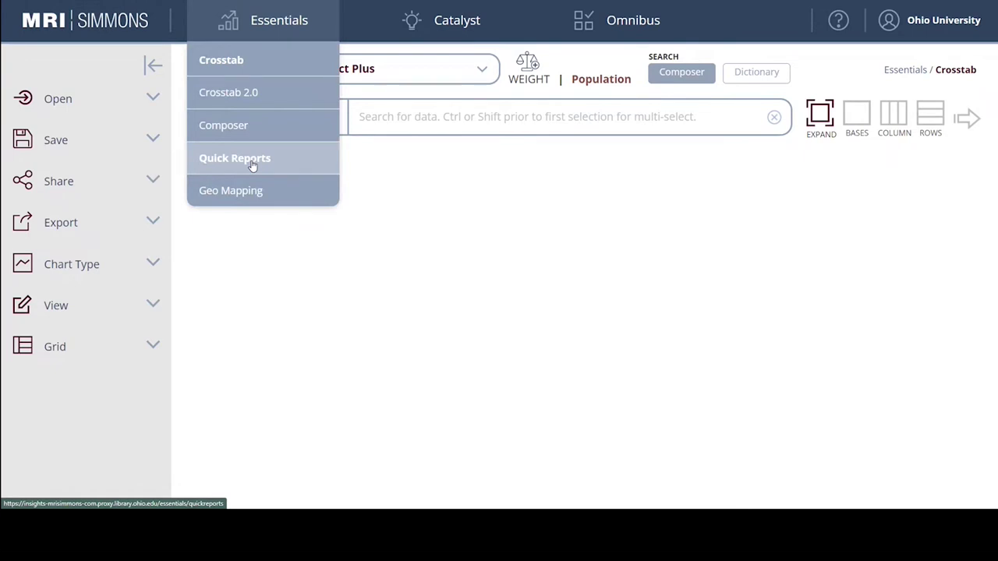
{"action": "mouse_move", "coordinate": [297, 11]}
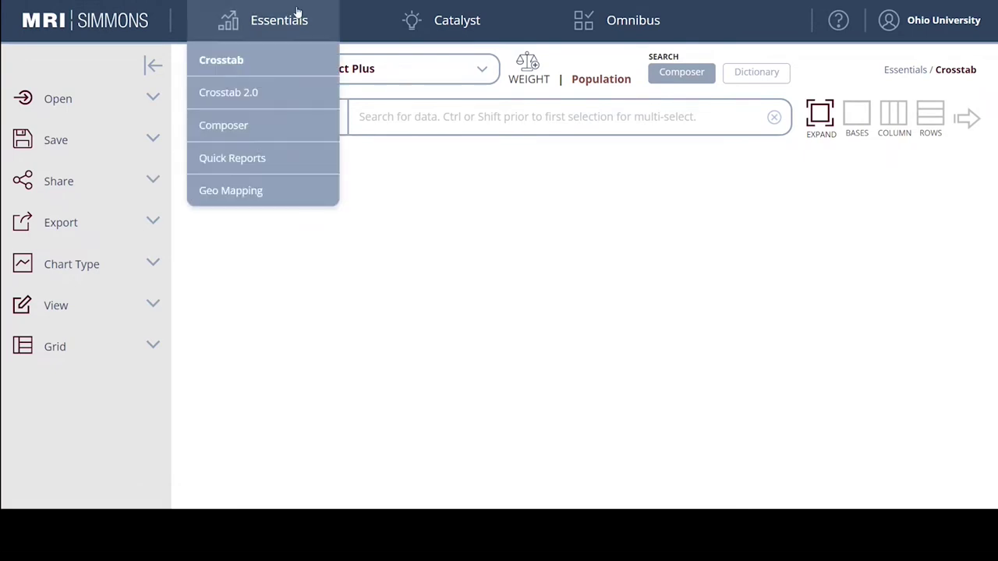
{"action": "left_click", "coordinate": [249, 160]}
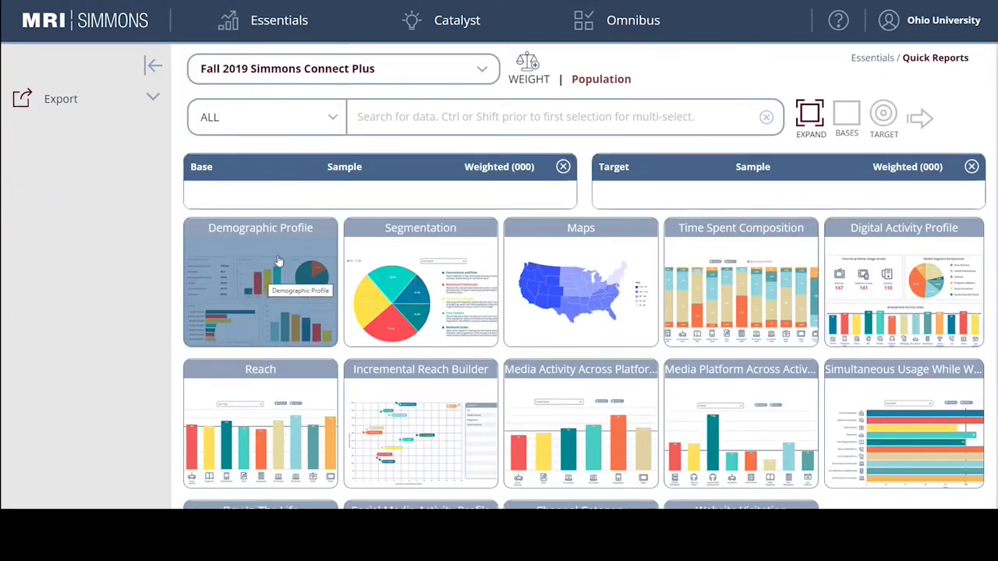
In the ALL dropdown, expand Dictionary > Food - Snack/Dessert > Ice Cream & Sherbet.
{"action": "left_click", "coordinate": [336, 117]}
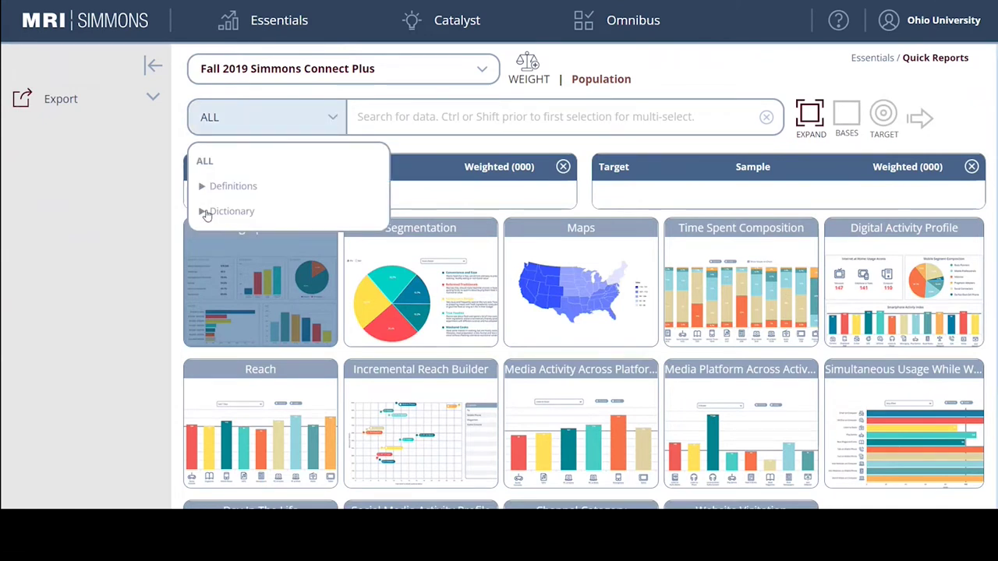
{"action": "left_click", "coordinate": [204, 213]}
{"action": "scroll", "coordinate": [281, 263], "scroll_direction": "down", "scroll_amount": 1}
{"action": "scroll", "coordinate": [282, 260], "scroll_direction": "down", "scroll_amount": 3}
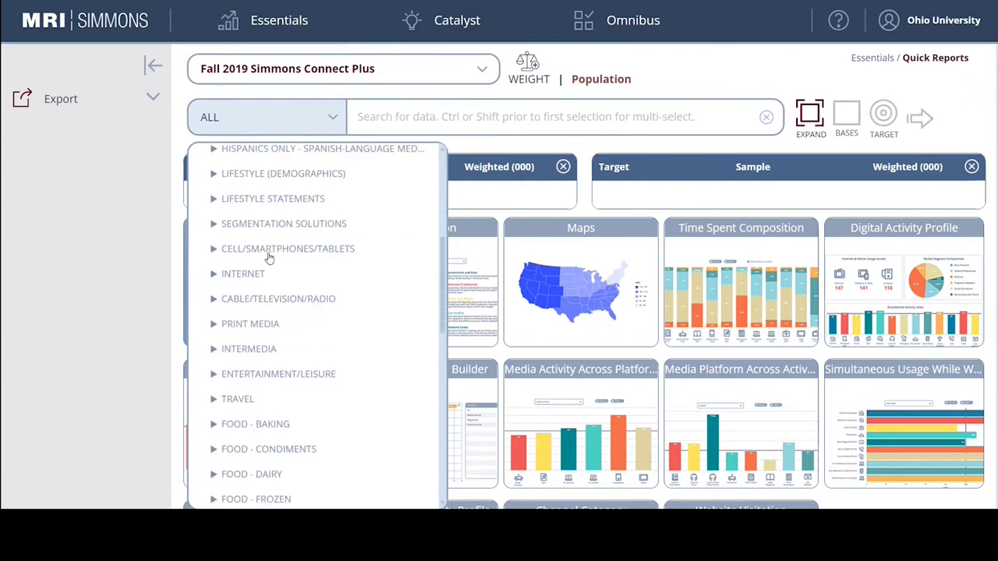
{"action": "scroll", "coordinate": [269, 259], "scroll_direction": "down", "scroll_amount": 3}
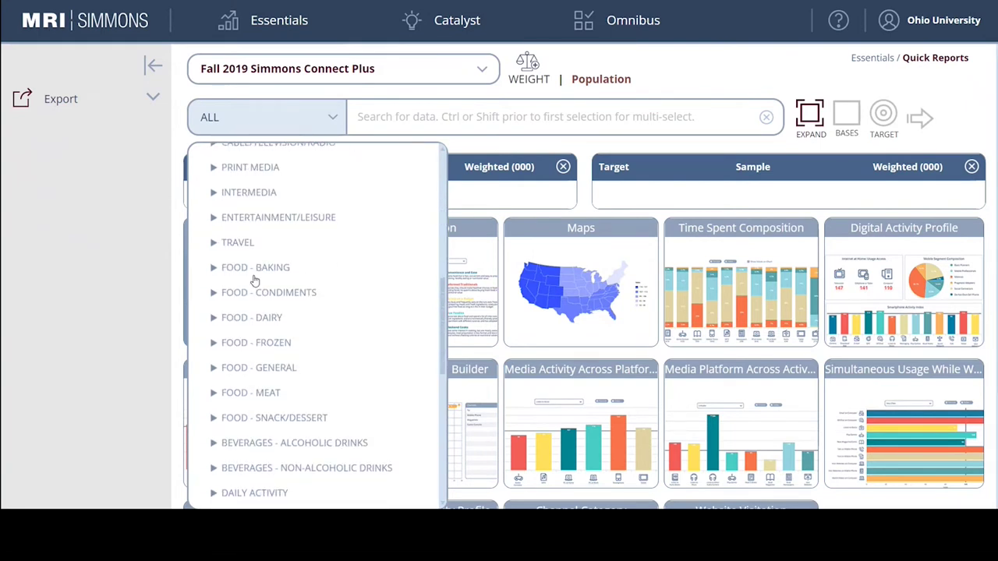
{"action": "scroll", "coordinate": [255, 281], "scroll_direction": "down", "scroll_amount": 1}
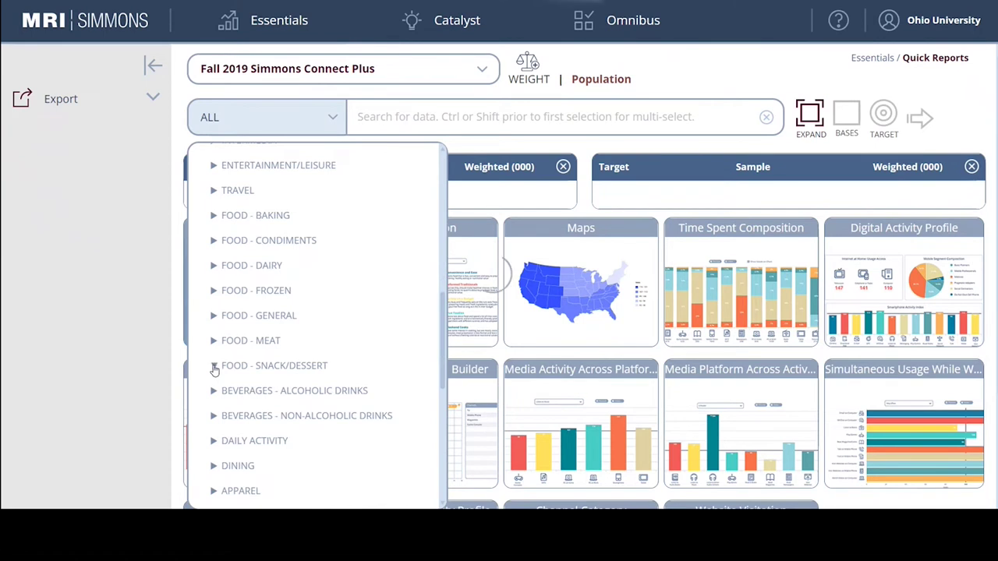
{"action": "left_click", "coordinate": [214, 365]}
{"action": "scroll", "coordinate": [314, 310], "scroll_direction": "down", "scroll_amount": 3}
{"action": "scroll", "coordinate": [314, 310], "scroll_direction": "down", "scroll_amount": 1}
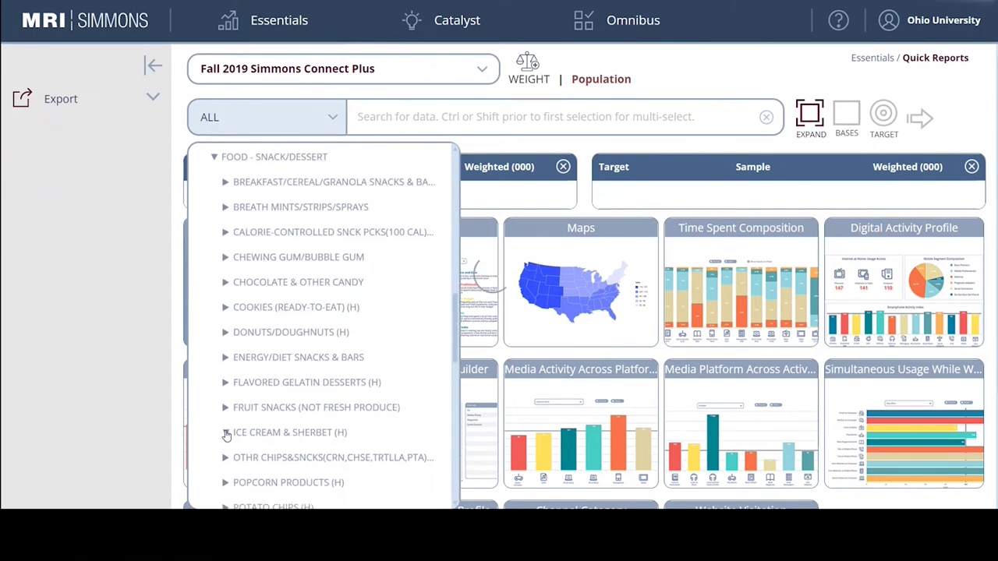
{"action": "left_click", "coordinate": [226, 434]}
Choose Brands MO, pick Ben & Jerry's, and set it as the Target audience.
{"action": "scroll", "coordinate": [245, 338], "scroll_direction": "down", "scroll_amount": 2}
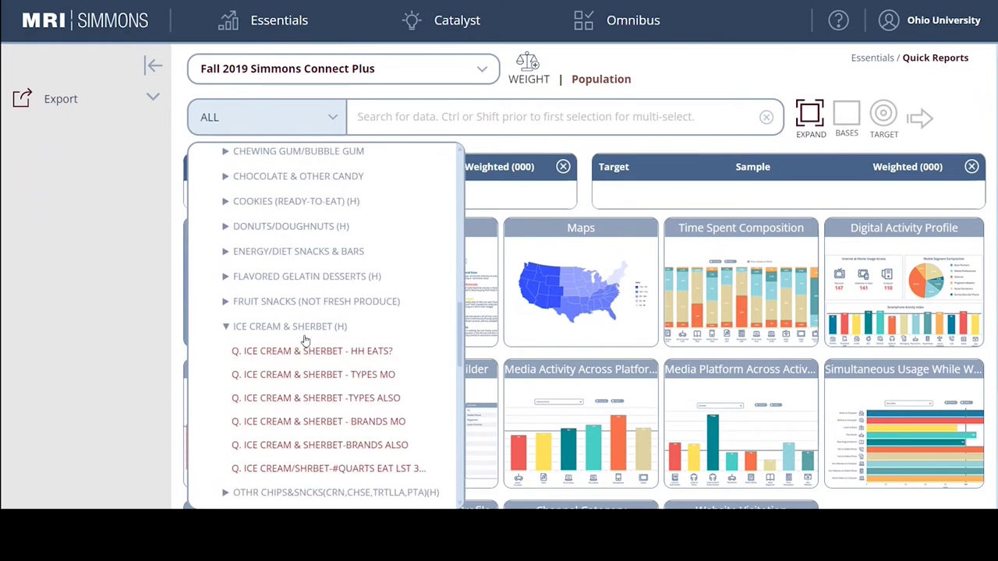
{"action": "scroll", "coordinate": [305, 340], "scroll_direction": "down", "scroll_amount": 1}
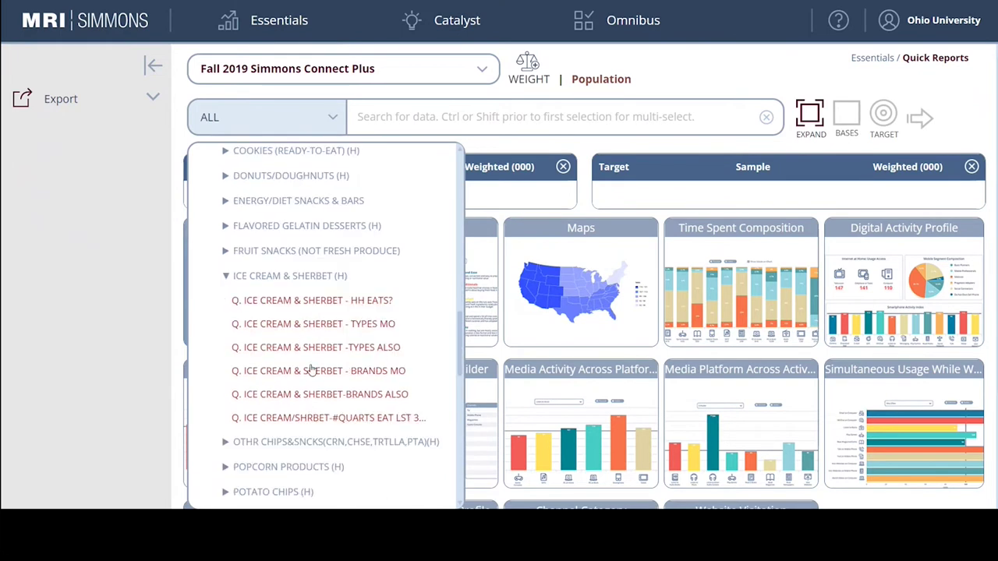
{"action": "left_click", "coordinate": [362, 379]}
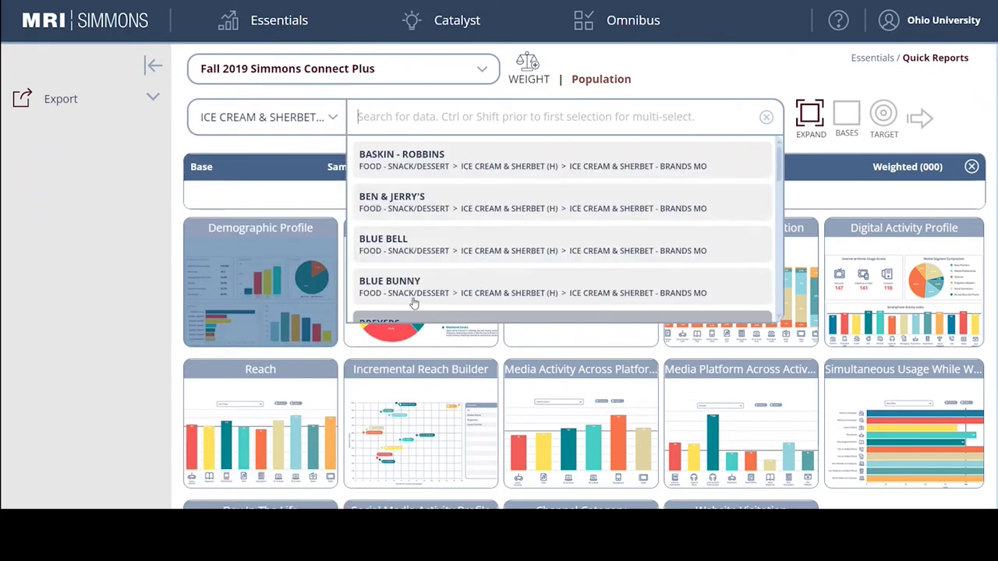
{"action": "left_click", "coordinate": [425, 213]}
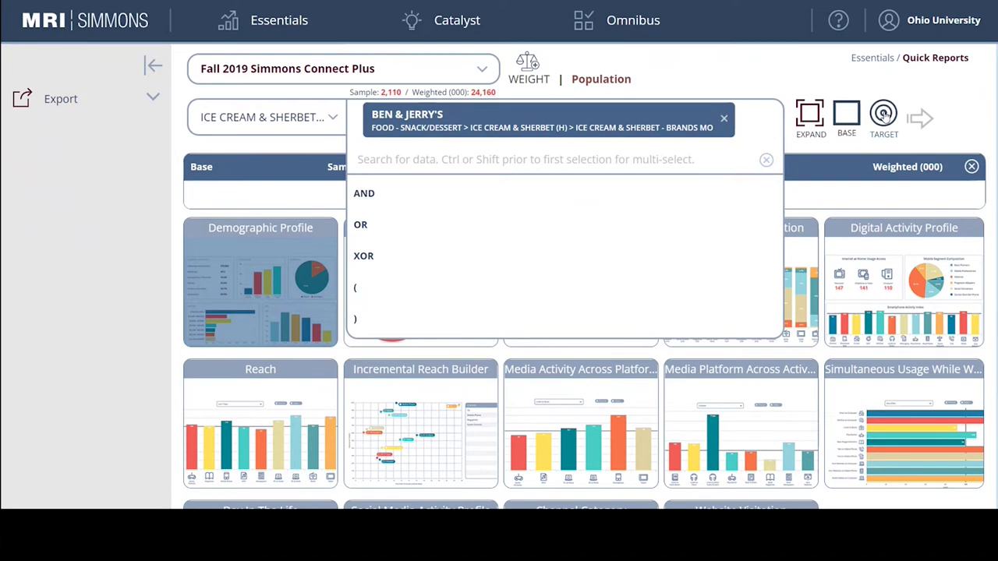
{"action": "left_click", "coordinate": [884, 116]}
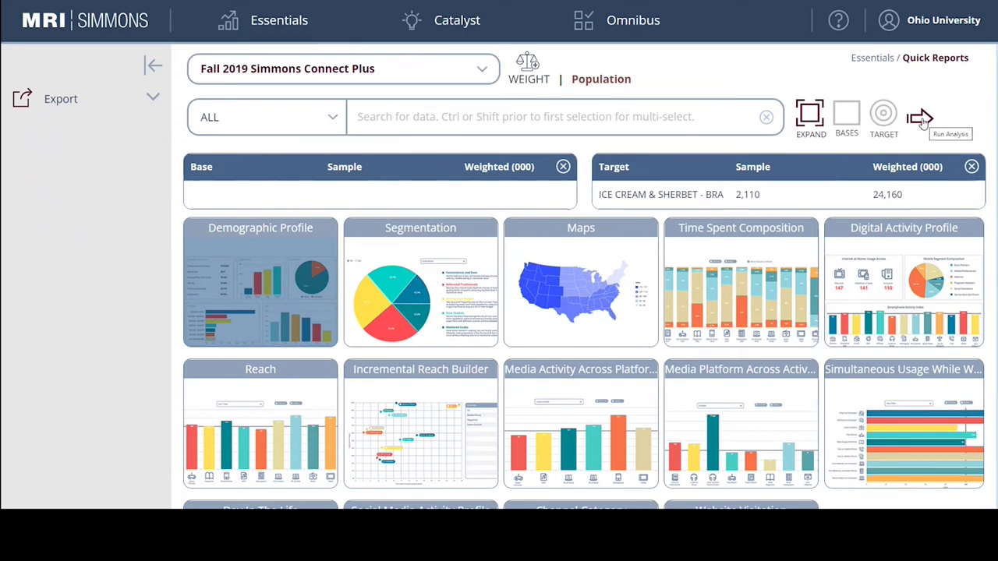
Run the Demographic Profile for Ben & Jerry's consumers versus all adults.
{"action": "left_click", "coordinate": [921, 121]}
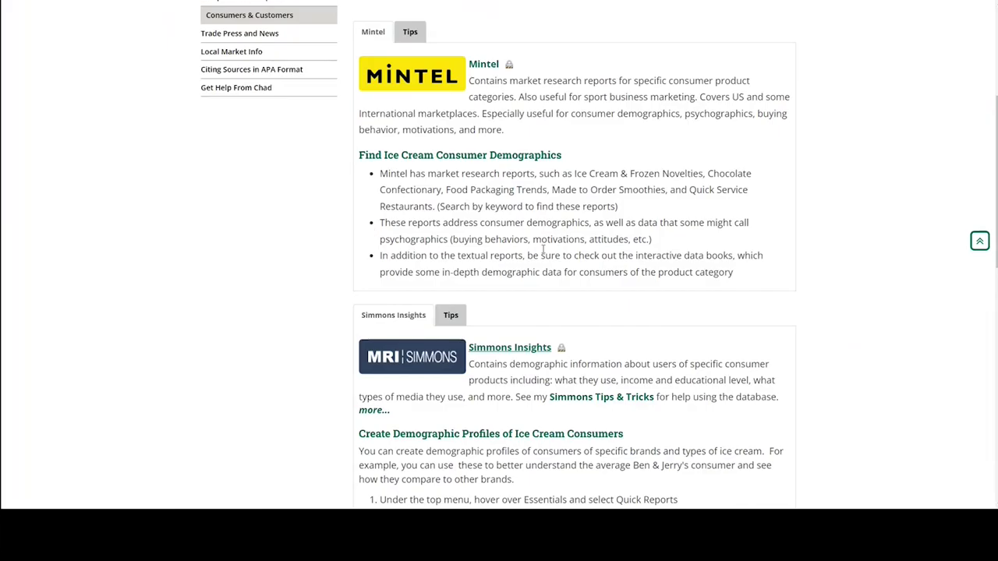
{"action": "scroll", "coordinate": [597, 234], "scroll_direction": "down", "scroll_amount": 5}
{"action": "scroll", "coordinate": [602, 221], "scroll_direction": "down", "scroll_amount": 1}
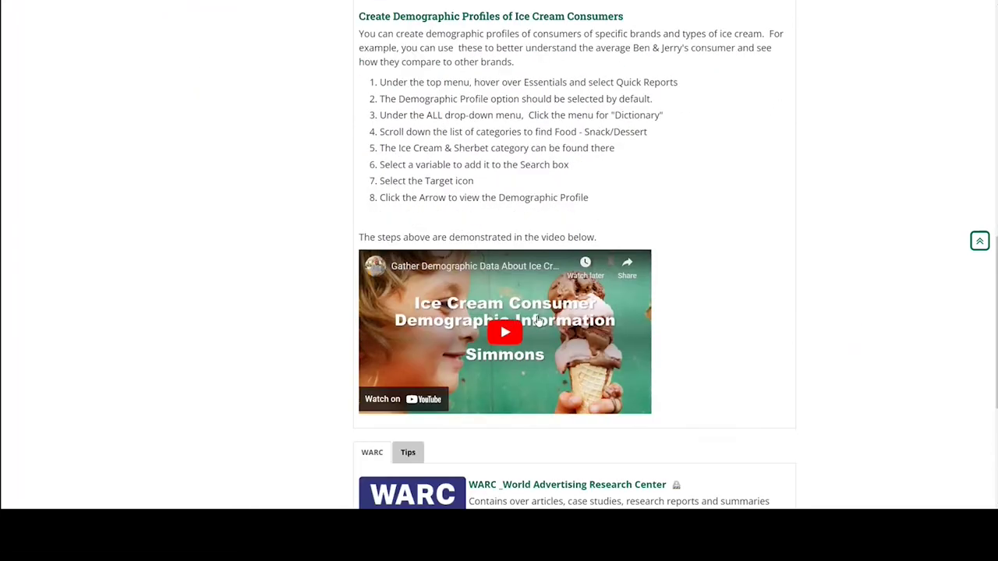
Scroll the guide to the Simmons instructions and select steps 1 through 8.
{"action": "scroll", "coordinate": [661, 317], "scroll_direction": "up", "scroll_amount": 2}
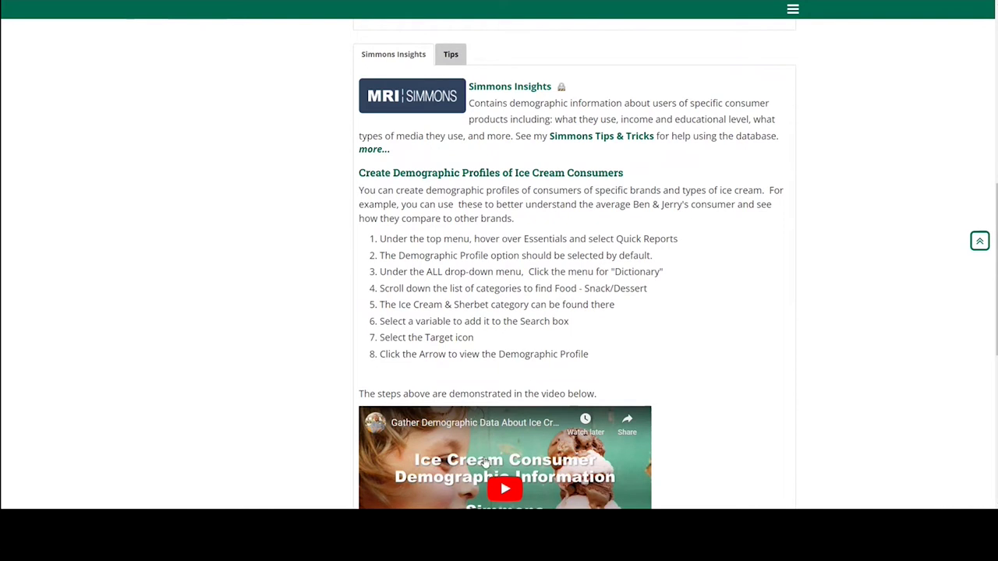
{"action": "left_click_drag", "start_coordinate": [377, 236], "coordinate": [594, 364]}
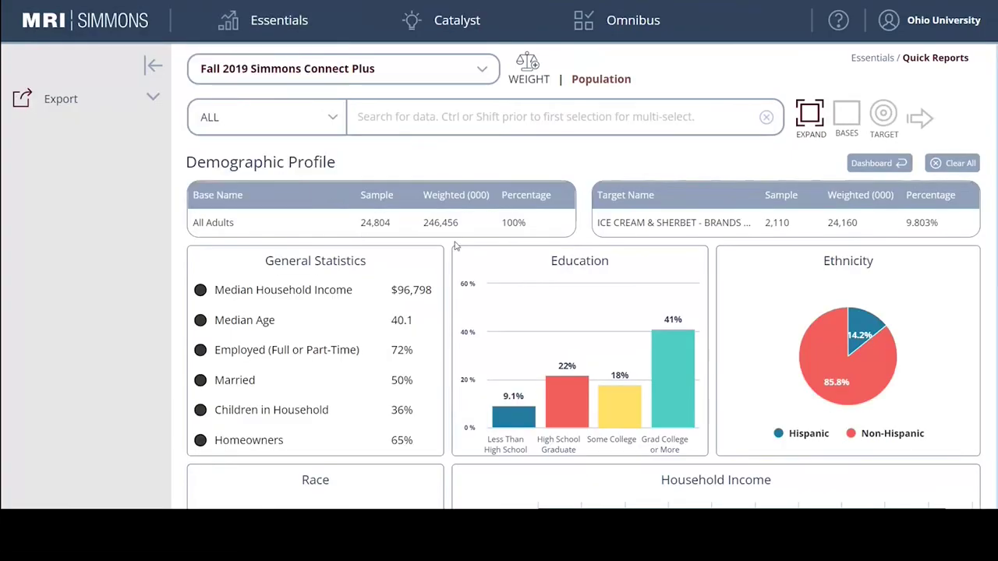
Leave the demographic profile for an empty Essentials Crosstab workspace on Fall 2019 Simmons Connect Plus.
{"action": "scroll", "coordinate": [517, 273], "scroll_direction": "down", "scroll_amount": 3}
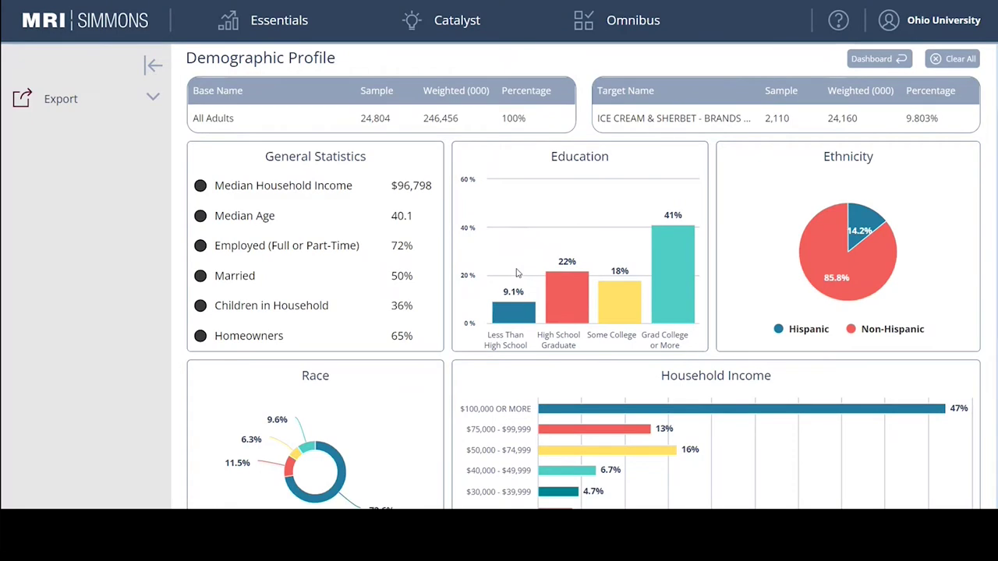
{"action": "scroll", "coordinate": [517, 273], "scroll_direction": "up", "scroll_amount": 3}
{"action": "mouse_move", "coordinate": [269, 25]}
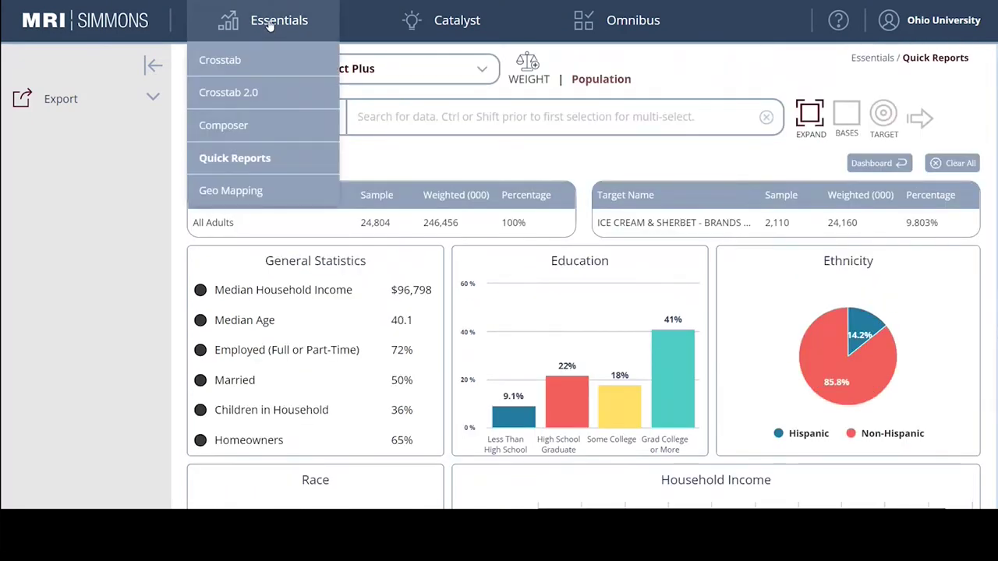
{"action": "left_click", "coordinate": [205, 60]}
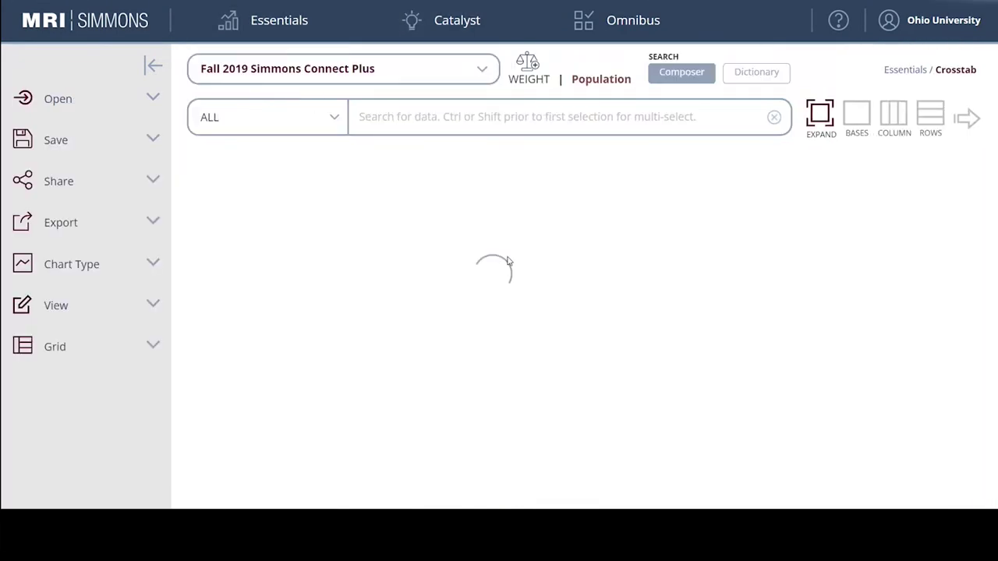
{"action": "mouse_move", "coordinate": [254, 23]}
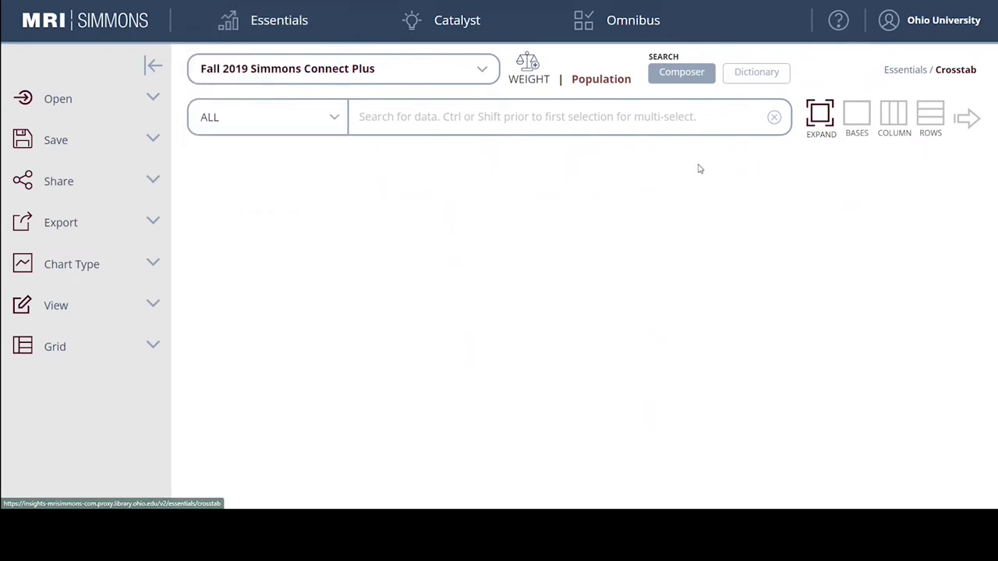
{"action": "left_click", "coordinate": [588, 116]}
{"action": "left_click", "coordinate": [848, 187]}
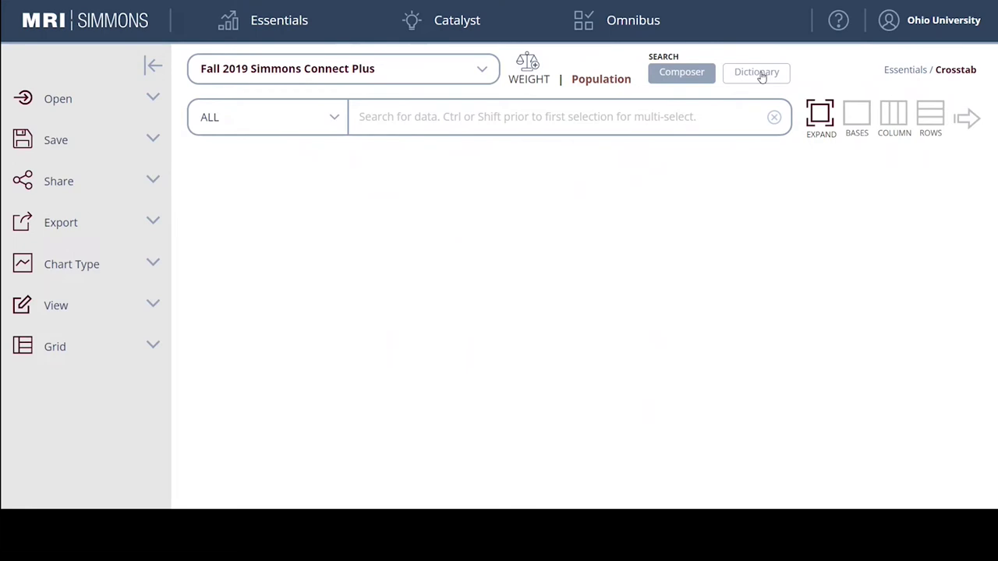
In the Dictionary, expand Food - Snack/Dessert > Ice Cream & Sherbet and show Brands MO answers.
{"action": "left_click", "coordinate": [761, 73]}
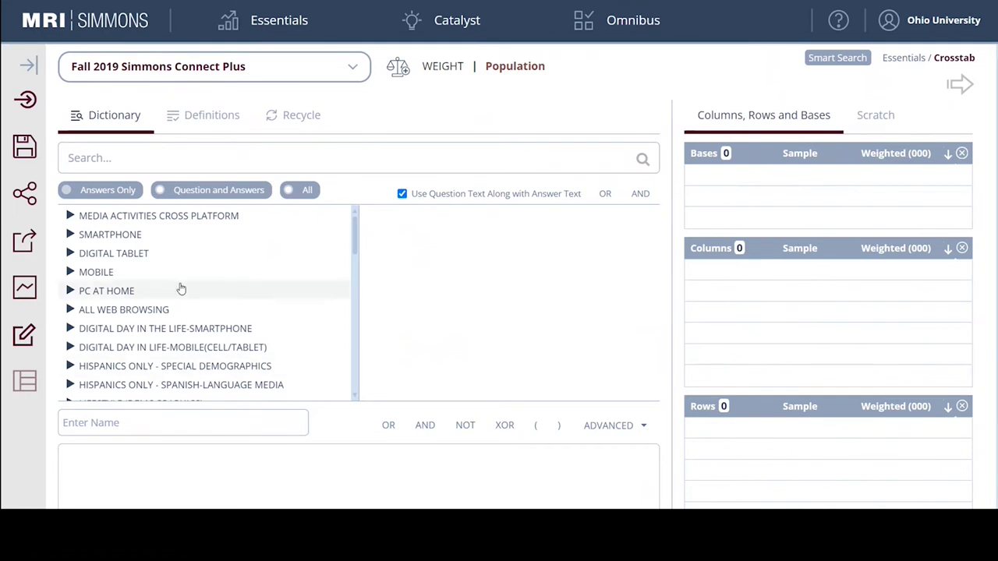
{"action": "scroll", "coordinate": [171, 284], "scroll_direction": "down", "scroll_amount": 3}
{"action": "scroll", "coordinate": [163, 289], "scroll_direction": "down", "scroll_amount": 1}
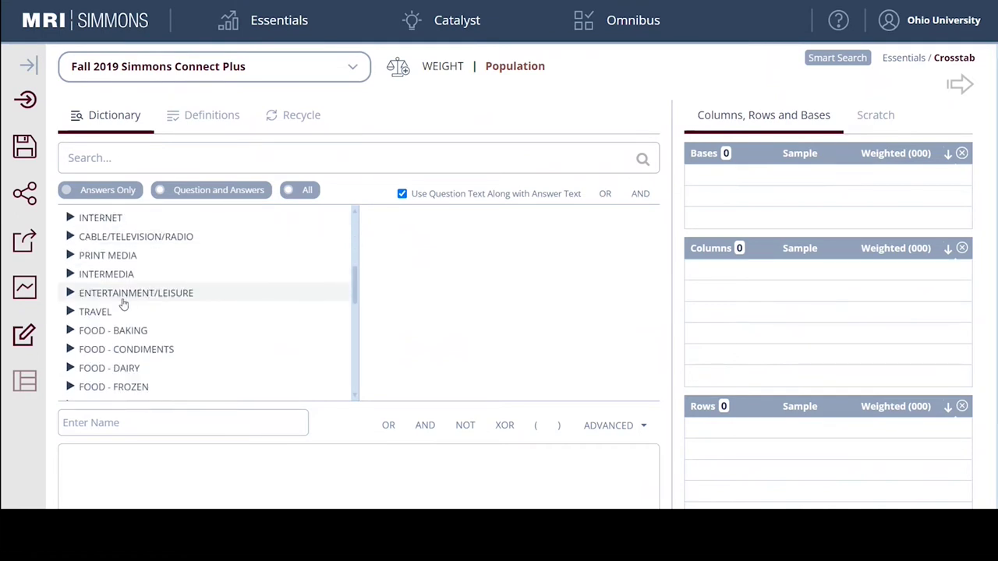
{"action": "scroll", "coordinate": [113, 308], "scroll_direction": "down", "scroll_amount": 3}
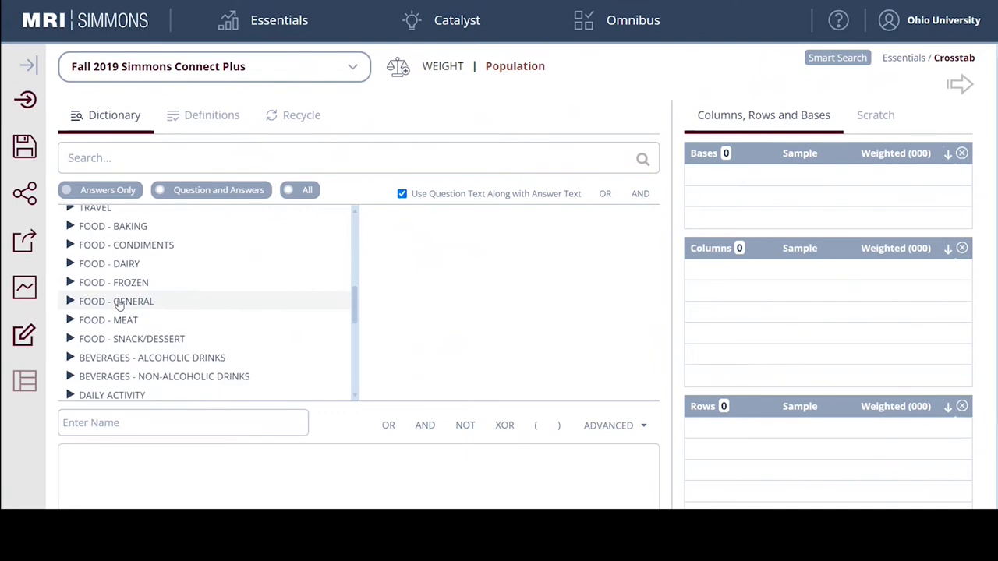
{"action": "left_click", "coordinate": [70, 287]}
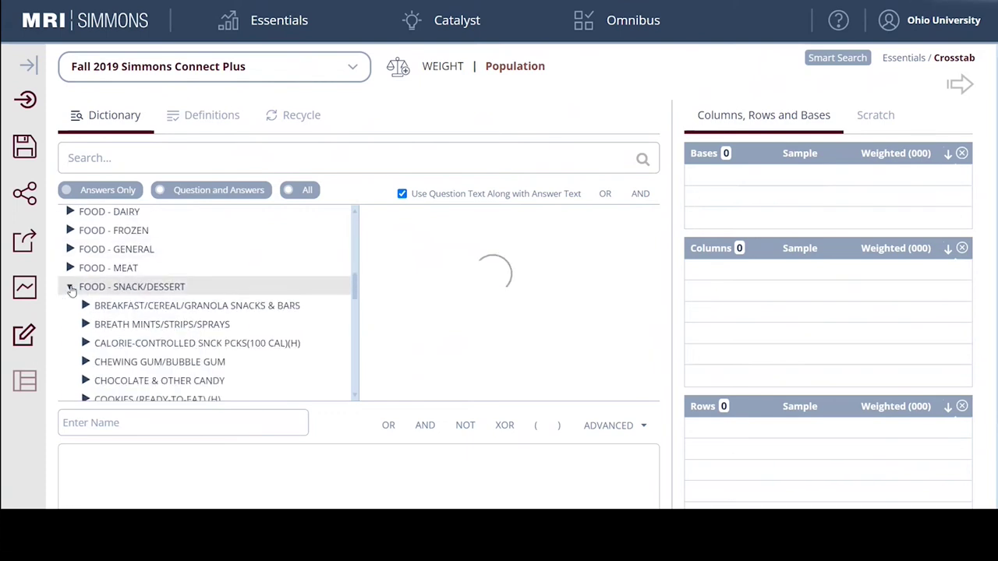
{"action": "scroll", "coordinate": [125, 311], "scroll_direction": "down", "scroll_amount": 3}
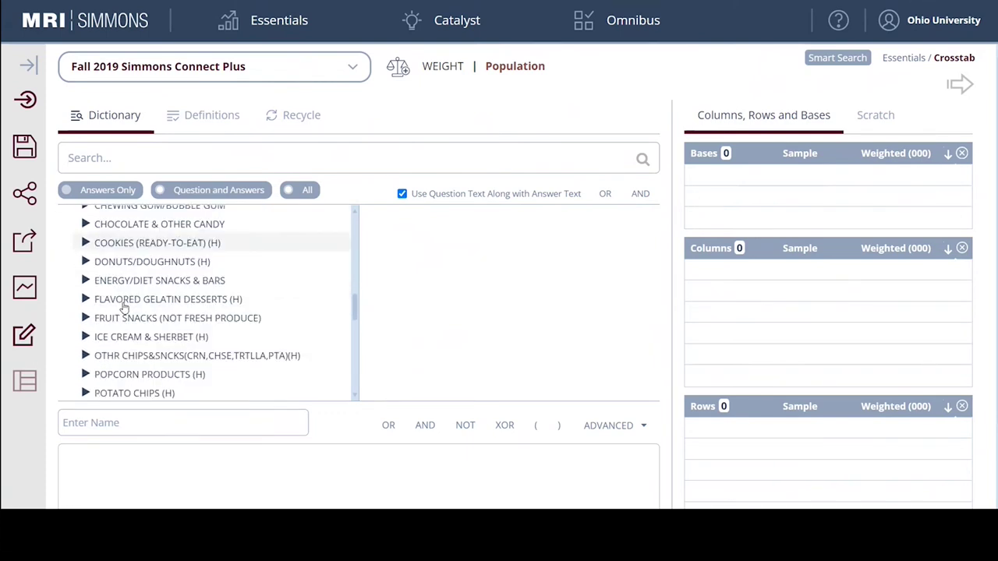
{"action": "left_click", "coordinate": [86, 338]}
{"action": "scroll", "coordinate": [156, 325], "scroll_direction": "down", "scroll_amount": 1}
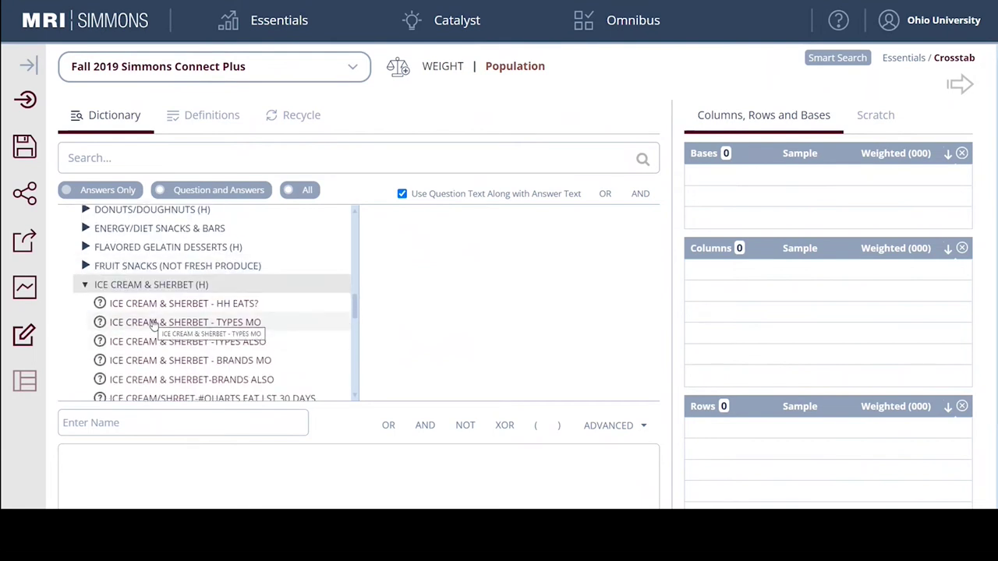
{"action": "left_click", "coordinate": [168, 360]}
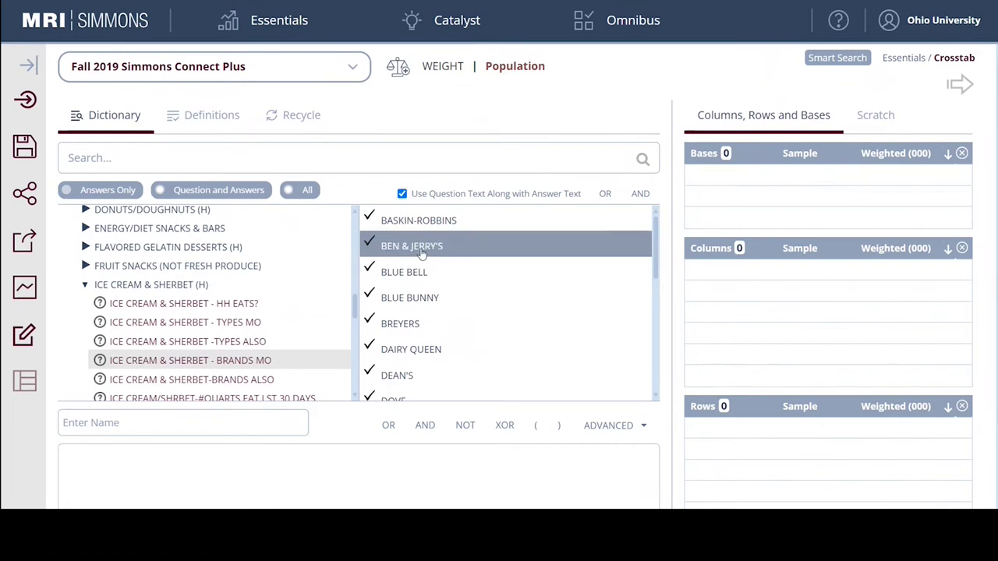
Add BEN & JERRY'S as a crosstab column, then collapse the ice cream category.
{"action": "left_click", "coordinate": [425, 254]}
{"action": "mouse_move", "coordinate": [424, 254]}
{"action": "left_mouse_down"}
{"action": "mouse_move", "coordinate": [440, 246]}
{"action": "mouse_move", "coordinate": [434, 251]}
{"action": "left_mouse_up"}
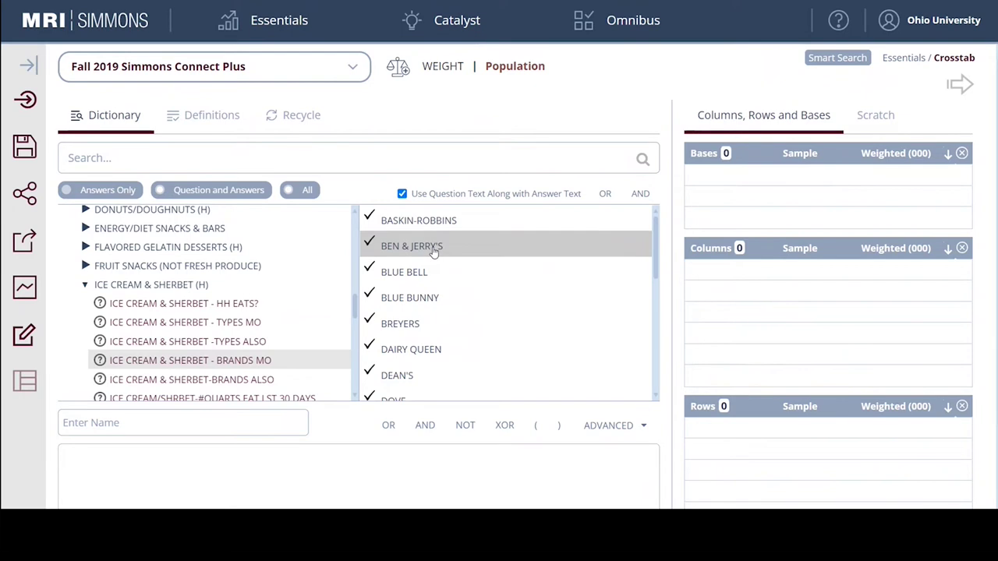
{"action": "left_click_drag", "start_coordinate": [404, 250], "coordinate": [760, 273]}
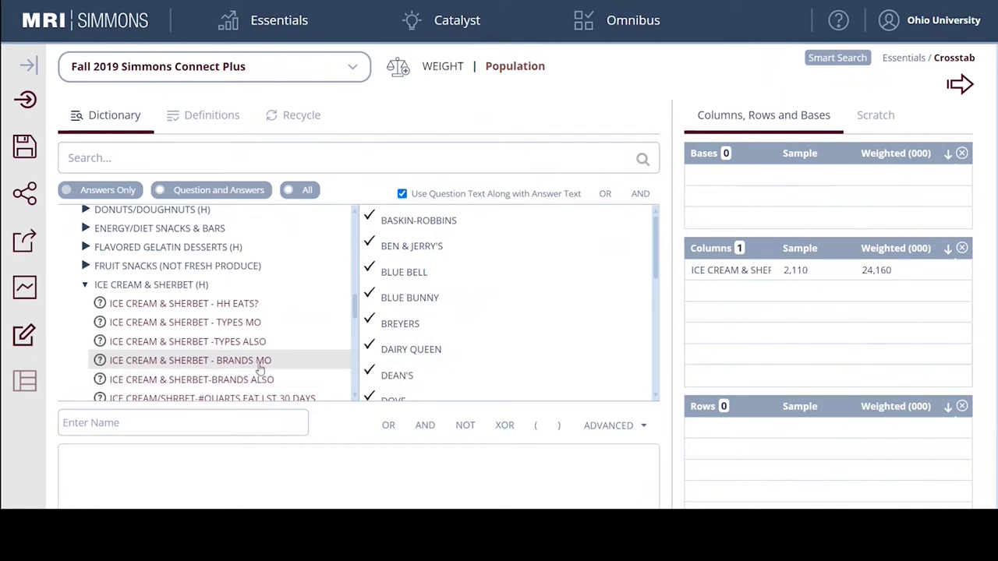
{"action": "left_click", "coordinate": [85, 287]}
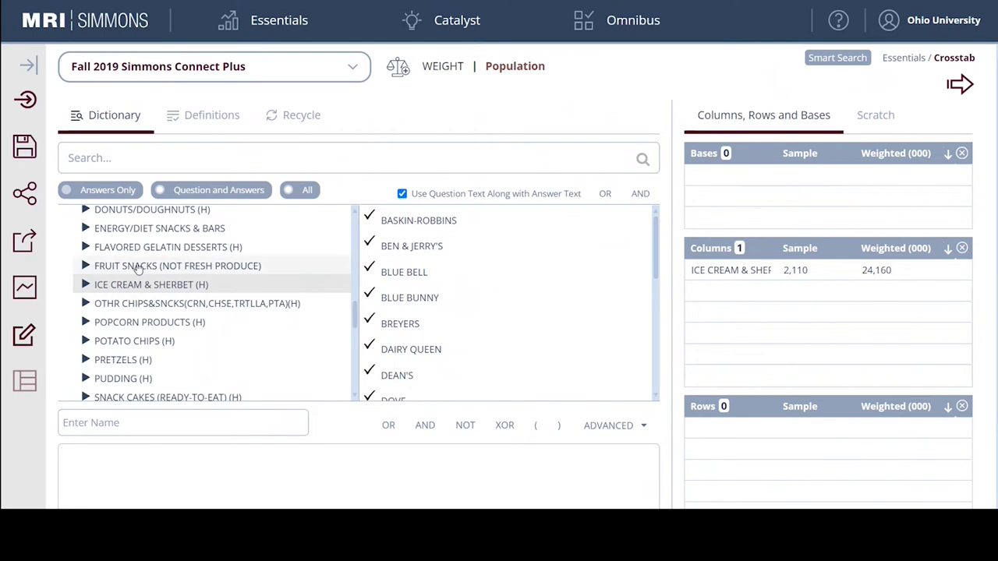
Search 'yoga' across All and expand Entertainment/Leisure > Sports & Fitness to the yoga answers.
{"action": "left_click", "coordinate": [105, 157]}
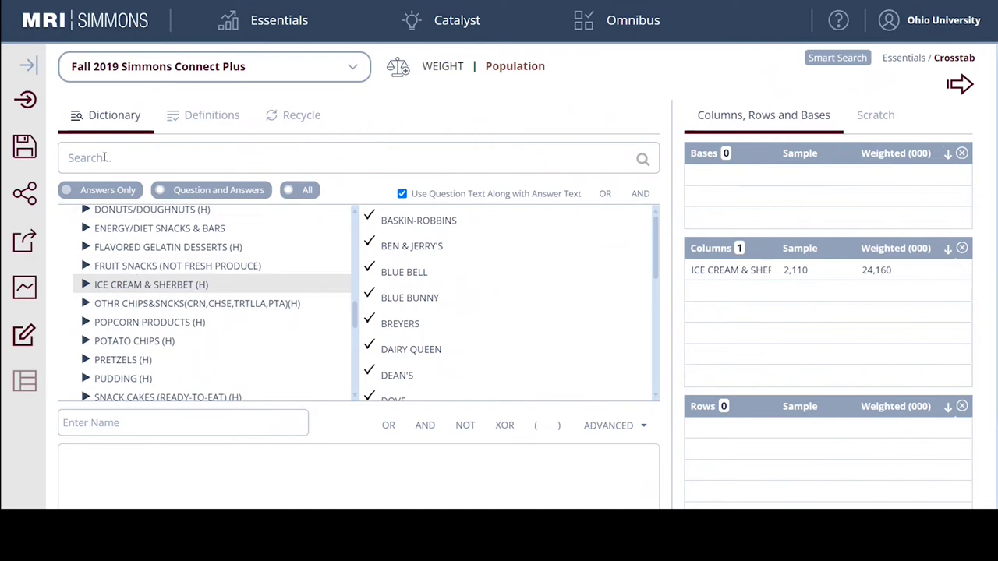
{"action": "type", "text": "yoga"}
{"action": "left_click", "coordinate": [290, 193]}
{"action": "left_click", "coordinate": [644, 160]}
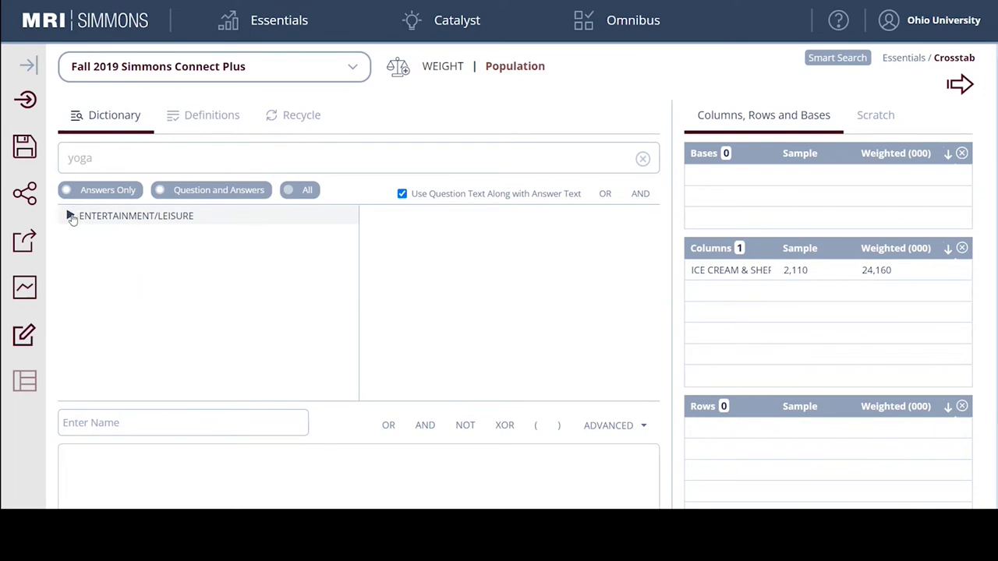
{"action": "left_click", "coordinate": [70, 217]}
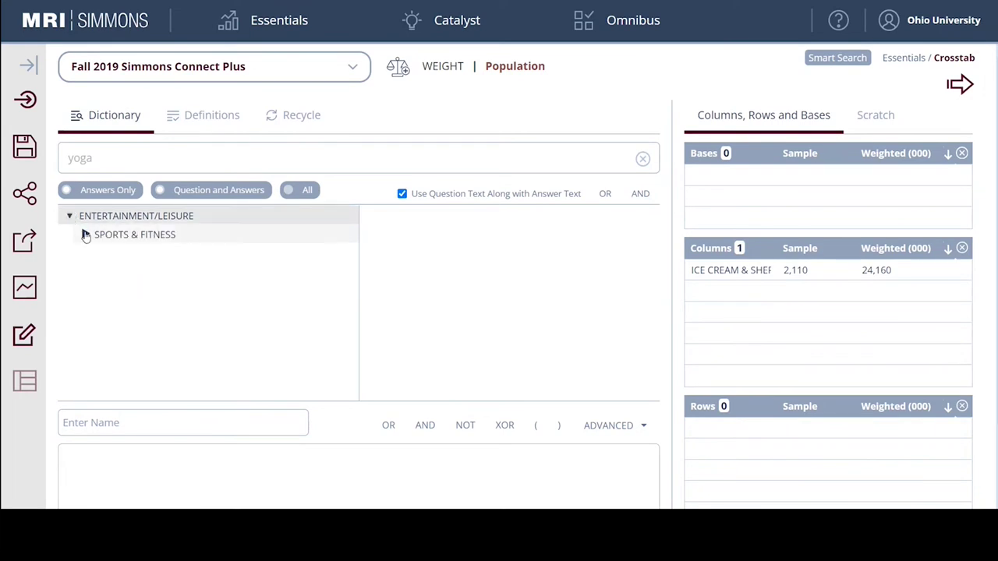
{"action": "left_click", "coordinate": [85, 235]}
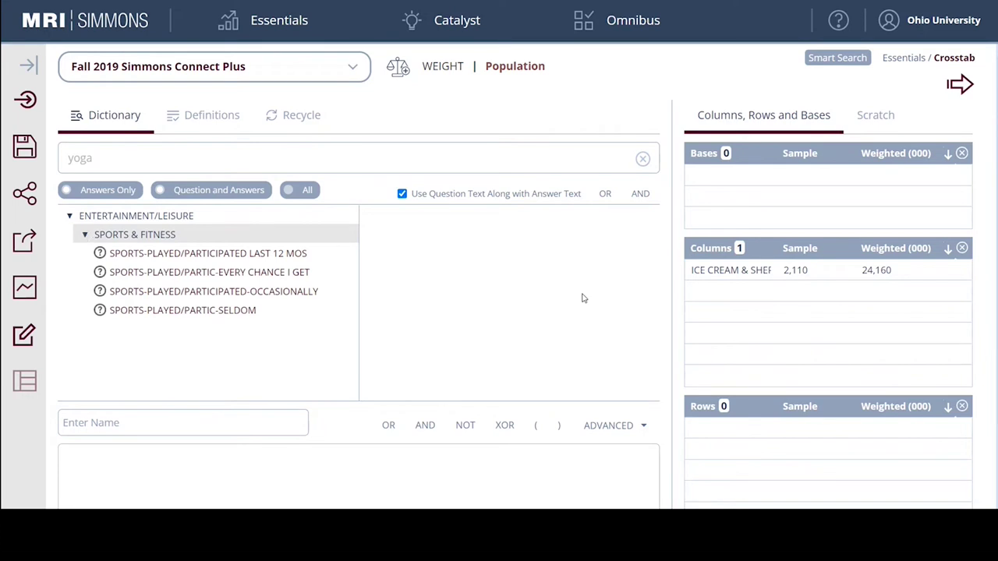
{"action": "left_click", "coordinate": [215, 256]}
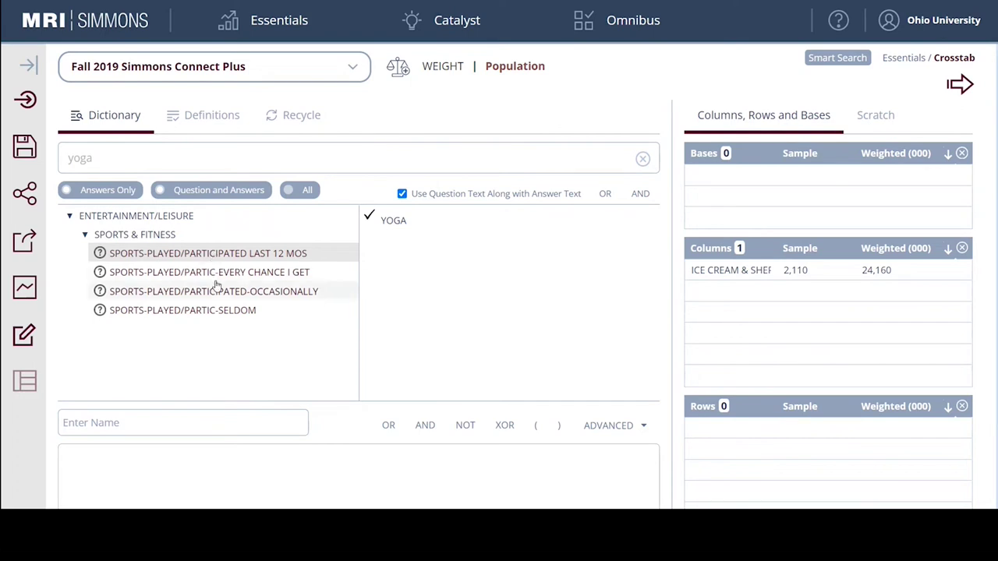
{"action": "left_click", "coordinate": [209, 277]}
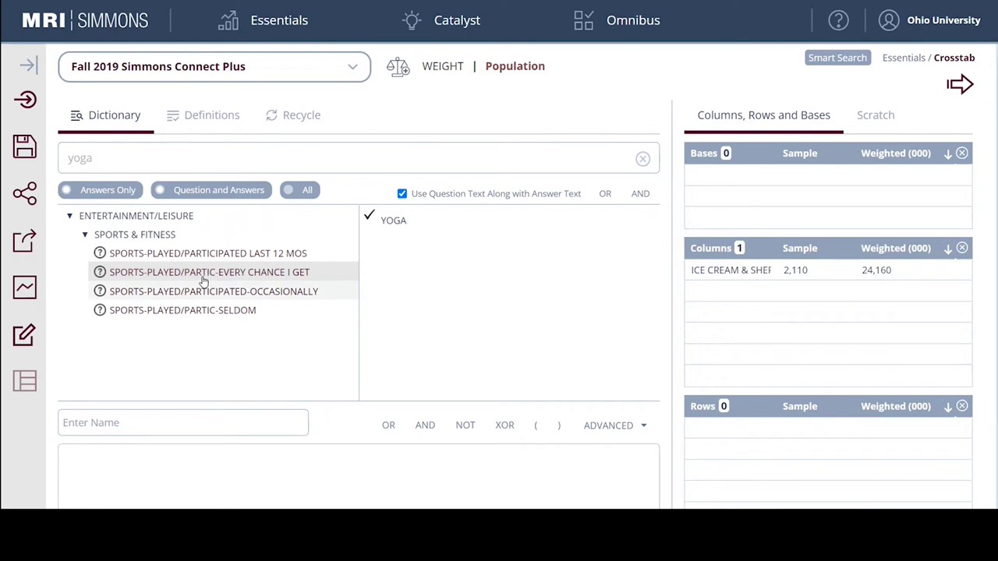
Clear the mistaken rows, then add every-chance and occasional yoga players as two rows.
{"action": "left_click_drag", "start_coordinate": [204, 280], "coordinate": [760, 432]}
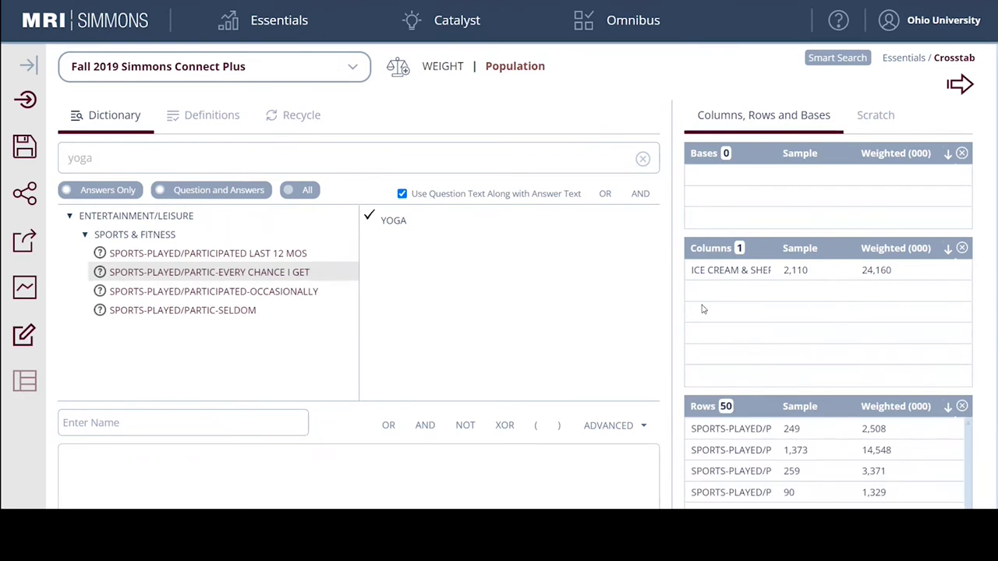
{"action": "scroll", "coordinate": [865, 363], "scroll_direction": "down", "scroll_amount": 1}
{"action": "scroll", "coordinate": [865, 362], "scroll_direction": "down", "scroll_amount": 2}
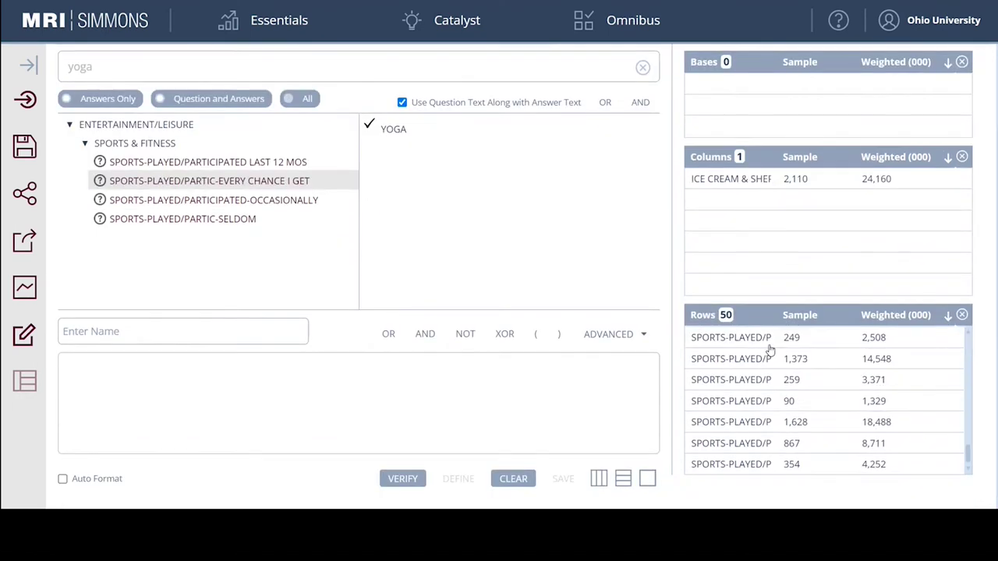
{"action": "left_click", "coordinate": [963, 315]}
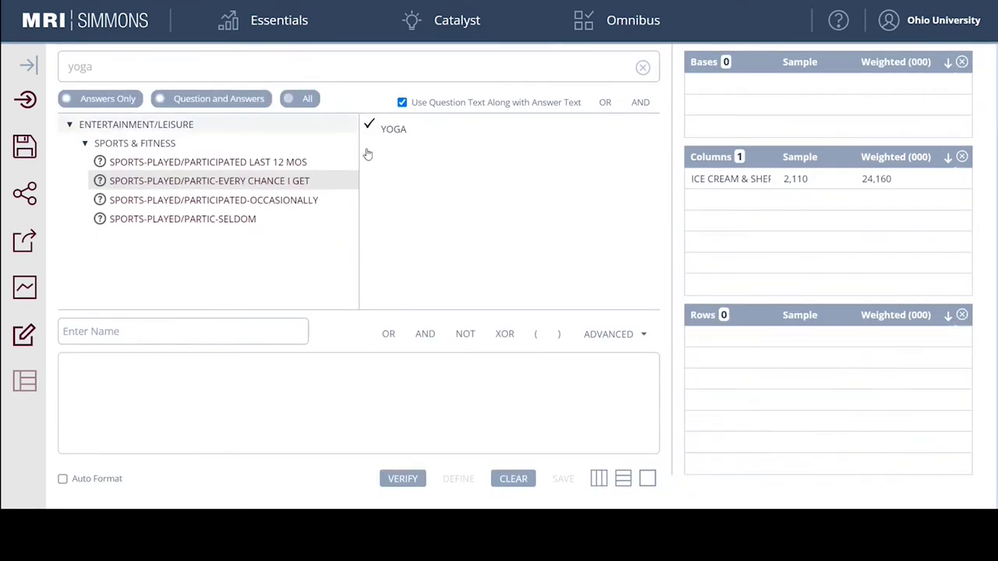
{"action": "left_click_drag", "start_coordinate": [390, 130], "coordinate": [757, 338]}
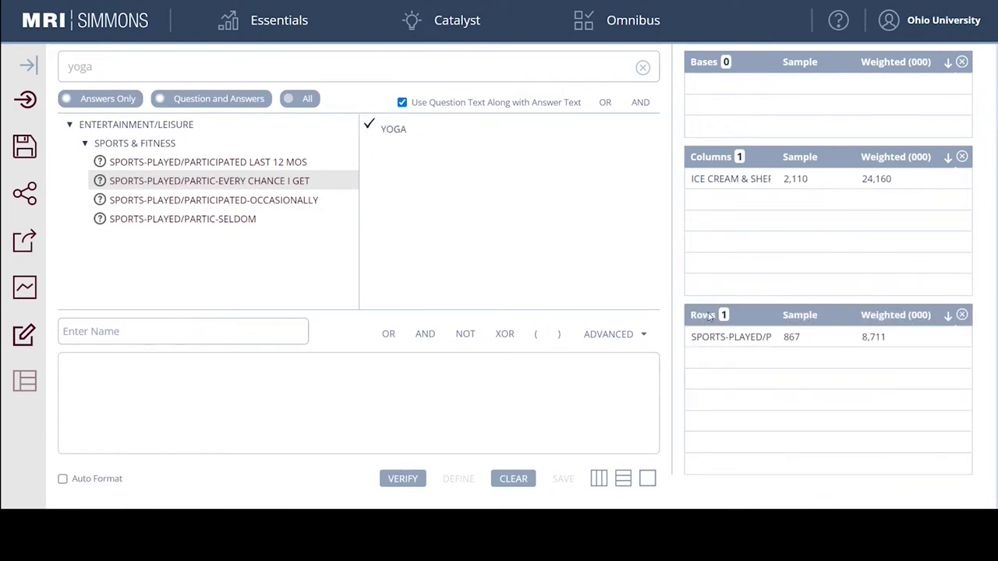
{"action": "scroll", "coordinate": [493, 245], "scroll_direction": "up", "scroll_amount": 1}
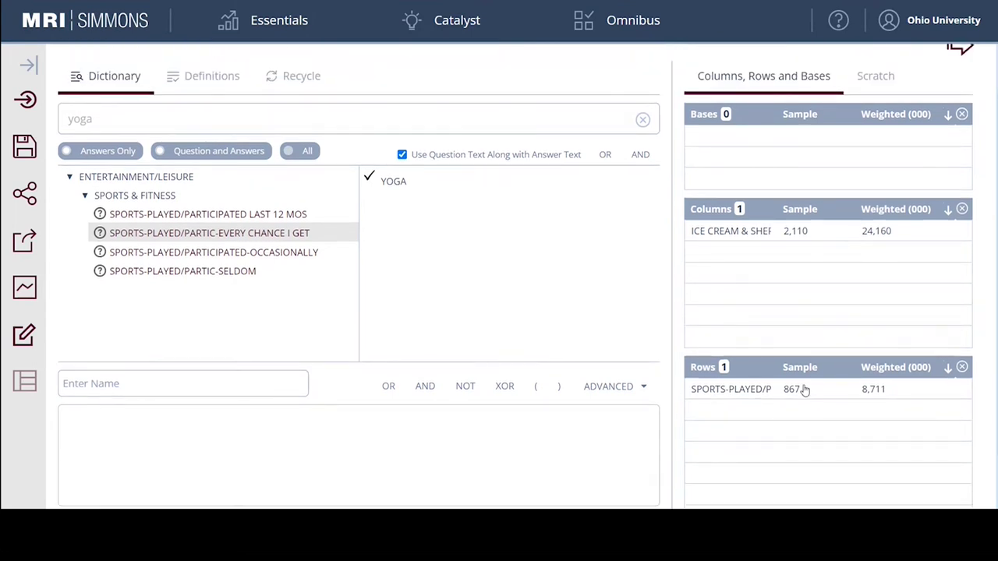
{"action": "left_click", "coordinate": [271, 253]}
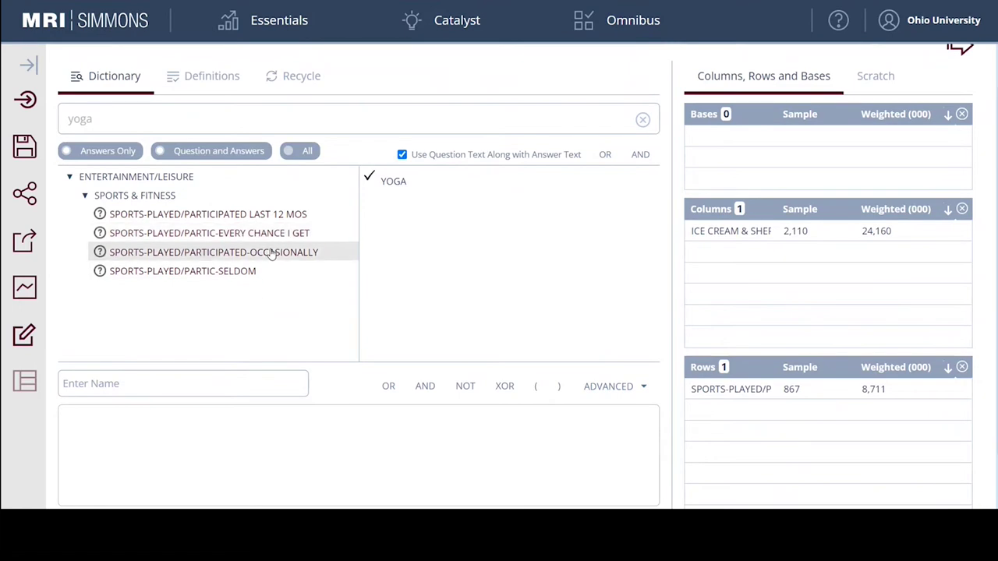
{"action": "left_click_drag", "start_coordinate": [397, 192], "coordinate": [757, 396]}
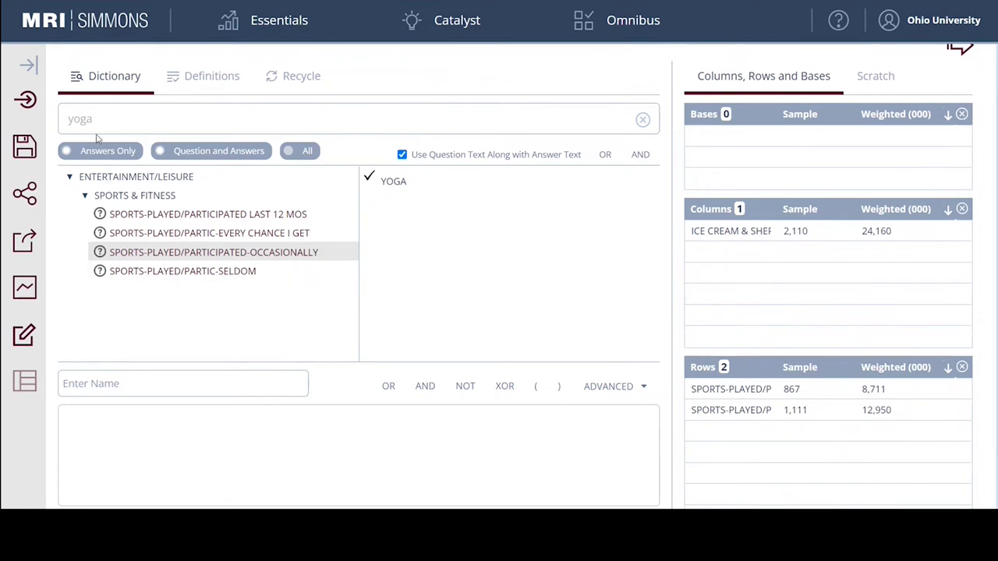
Search the Dictionary for NFL and expand Sports Interest to the NFL interest answers.
{"action": "left_click_drag", "start_coordinate": [108, 118], "coordinate": [54, 123]}
{"action": "type", "text": "r"}
{"action": "type", "text": "fl"}
{"action": "key", "text": "Return"}
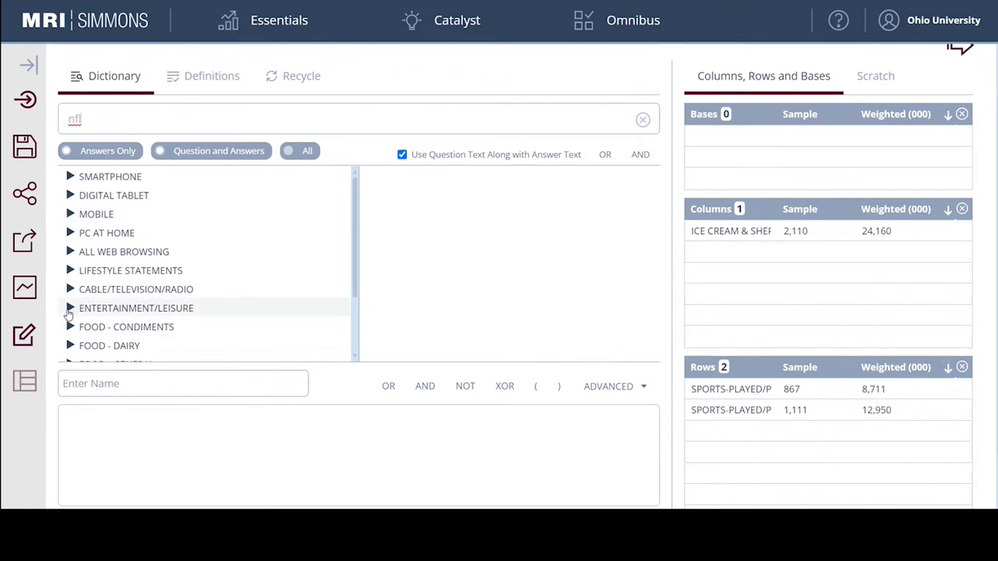
{"action": "left_click", "coordinate": [70, 310]}
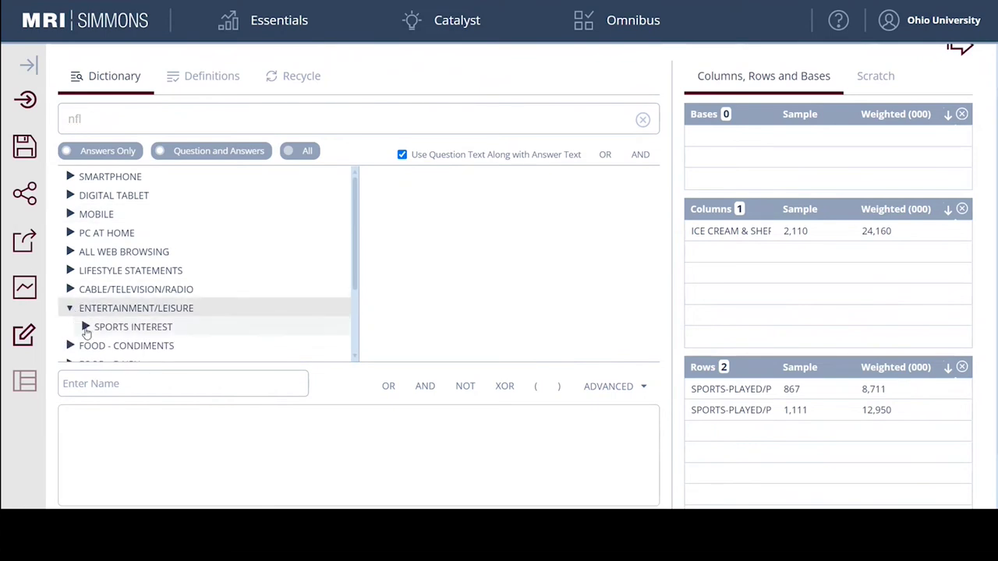
{"action": "left_click", "coordinate": [86, 327]}
{"action": "scroll", "coordinate": [86, 328], "scroll_direction": "down", "scroll_amount": 2}
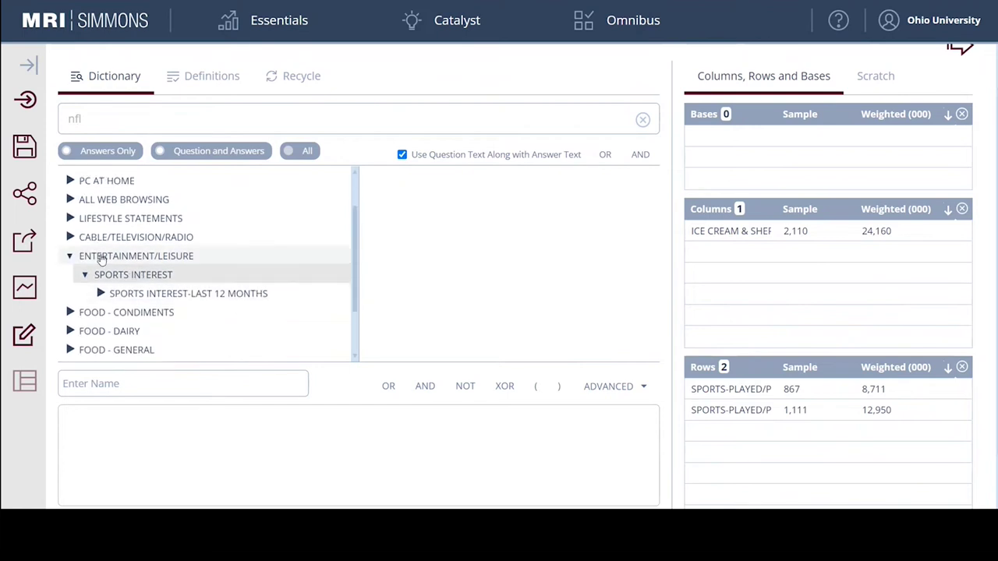
{"action": "left_click", "coordinate": [100, 294]}
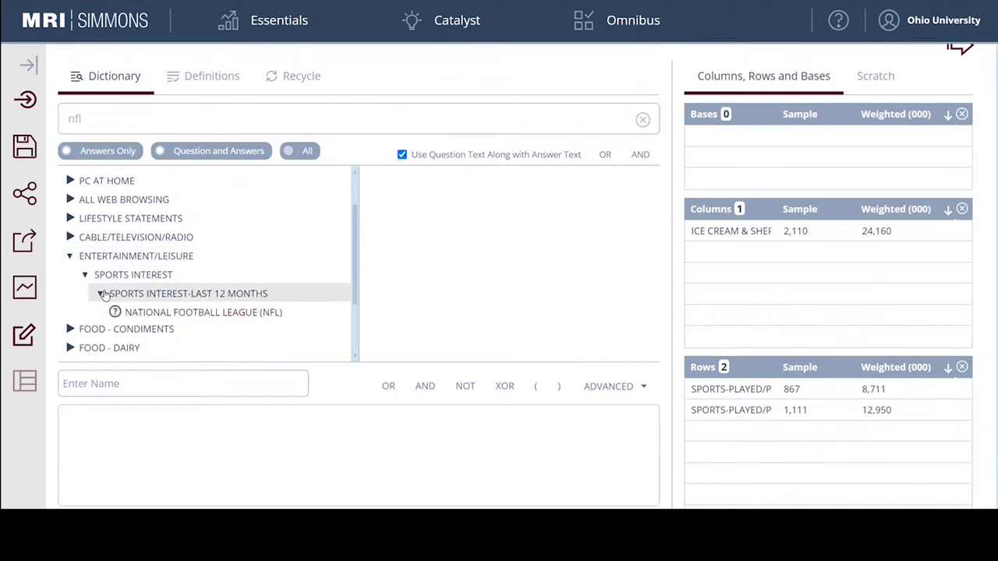
{"action": "left_click", "coordinate": [197, 316]}
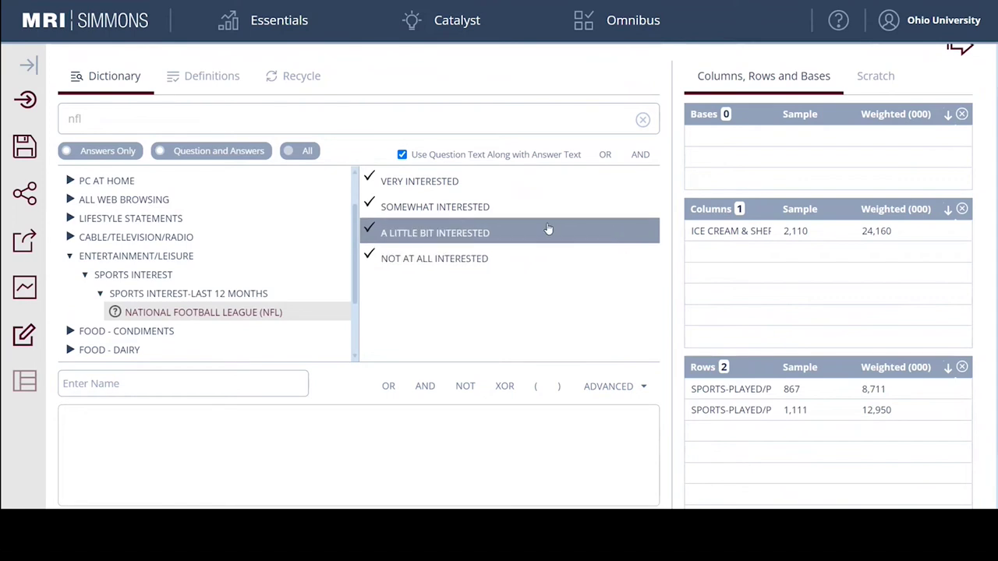
Add very interested and somewhat interested NFL fans as two more rows.
{"action": "left_click_drag", "start_coordinate": [401, 182], "coordinate": [788, 419]}
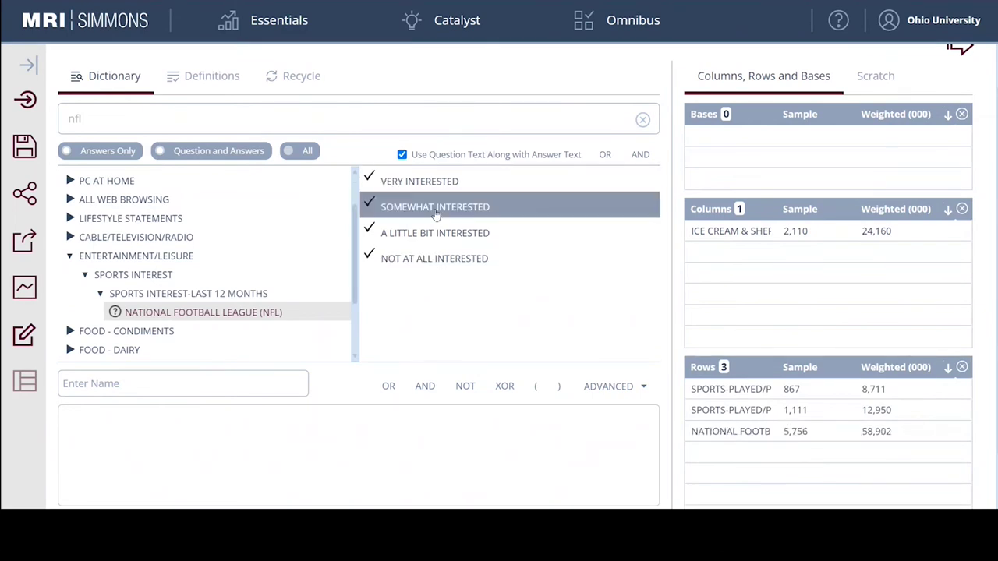
{"action": "left_click_drag", "start_coordinate": [437, 212], "coordinate": [811, 442]}
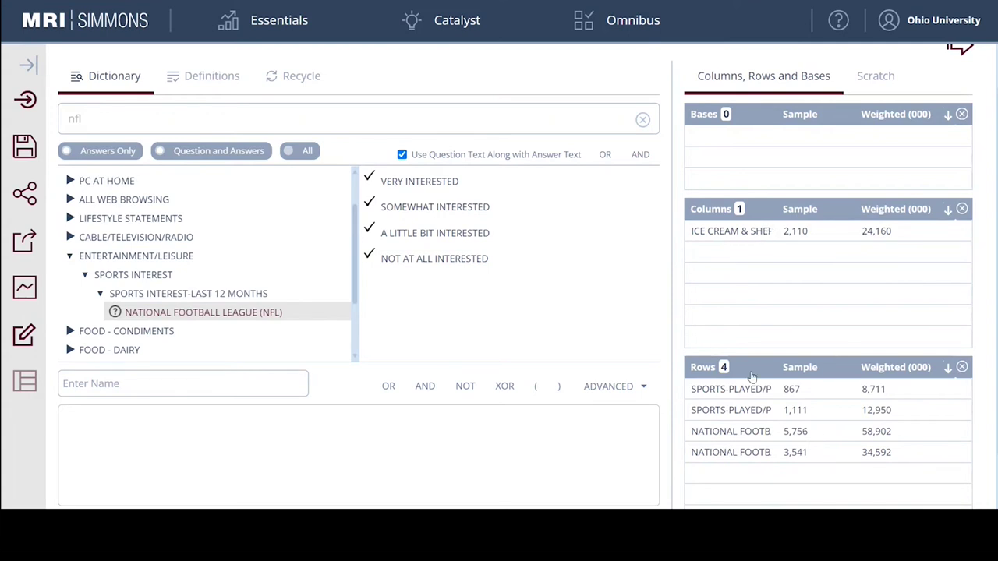
{"action": "scroll", "coordinate": [864, 310], "scroll_direction": "up", "scroll_amount": 1}
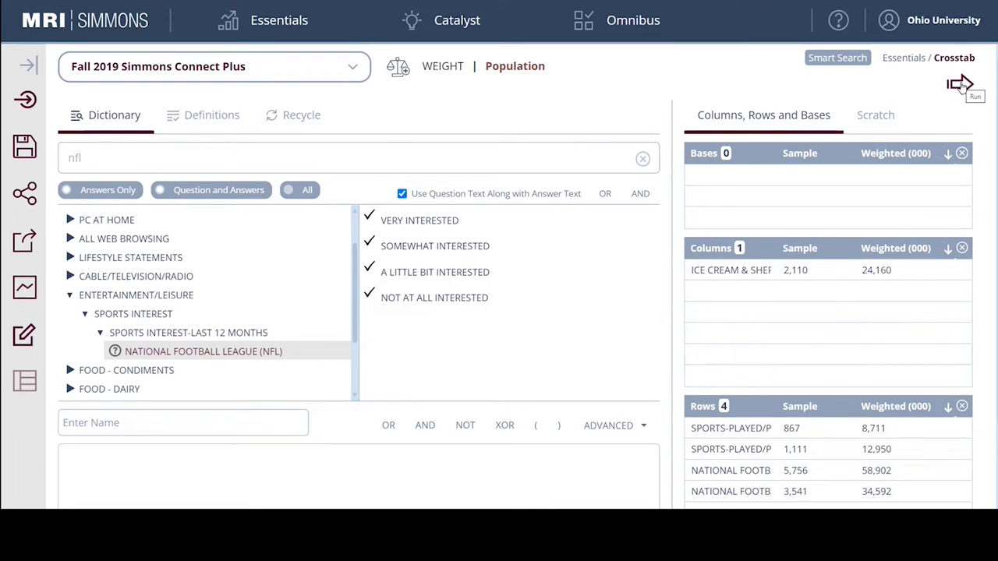
Run the crosstab and scroll to Ben & Jerry's: indexes 173/149 for yoga, 96/93 for NFL.
{"action": "left_click", "coordinate": [960, 84]}
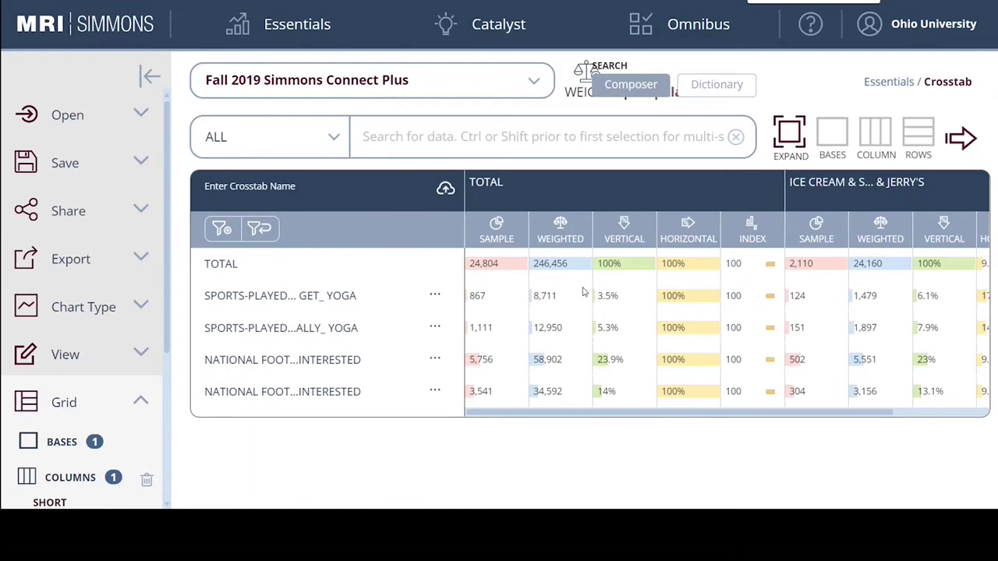
{"action": "left_click_drag", "start_coordinate": [593, 416], "coordinate": [757, 424]}
{"action": "left_click_drag", "start_coordinate": [697, 414], "coordinate": [593, 423]}
{"action": "left_click_drag", "start_coordinate": [630, 419], "coordinate": [737, 423]}
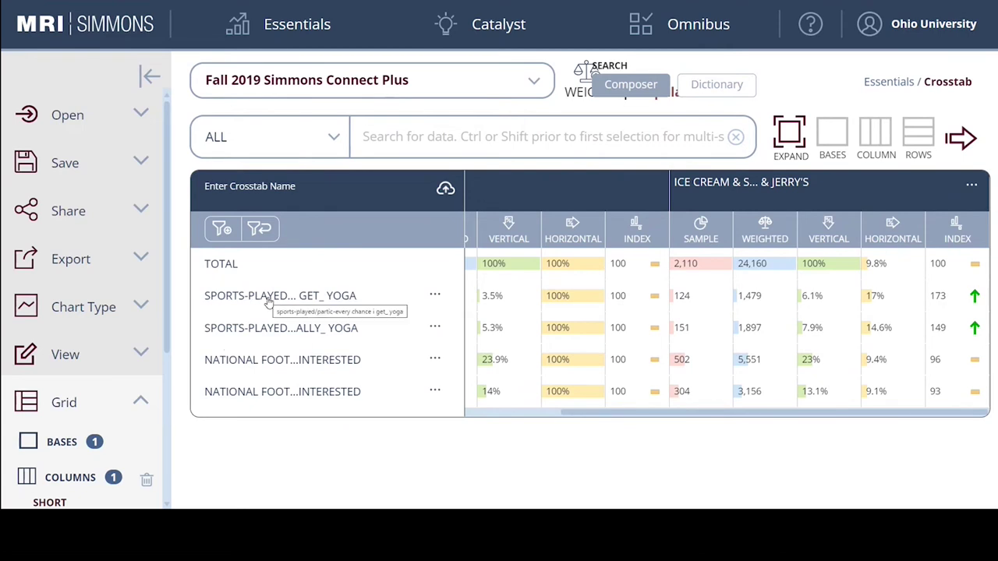
{"action": "double_click", "coordinate": [875, 295]}
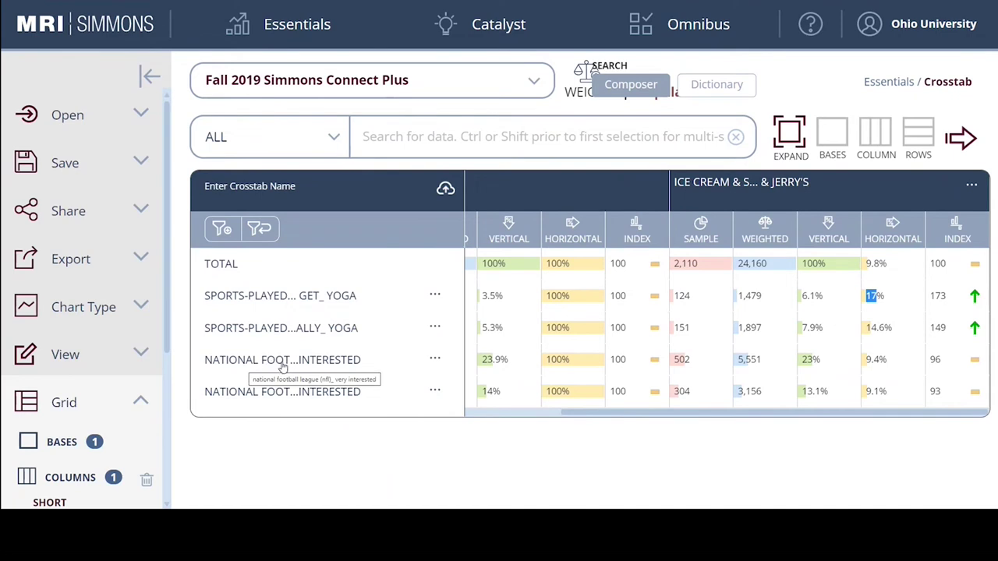
{"action": "left_click_drag", "start_coordinate": [891, 365], "coordinate": [866, 360]}
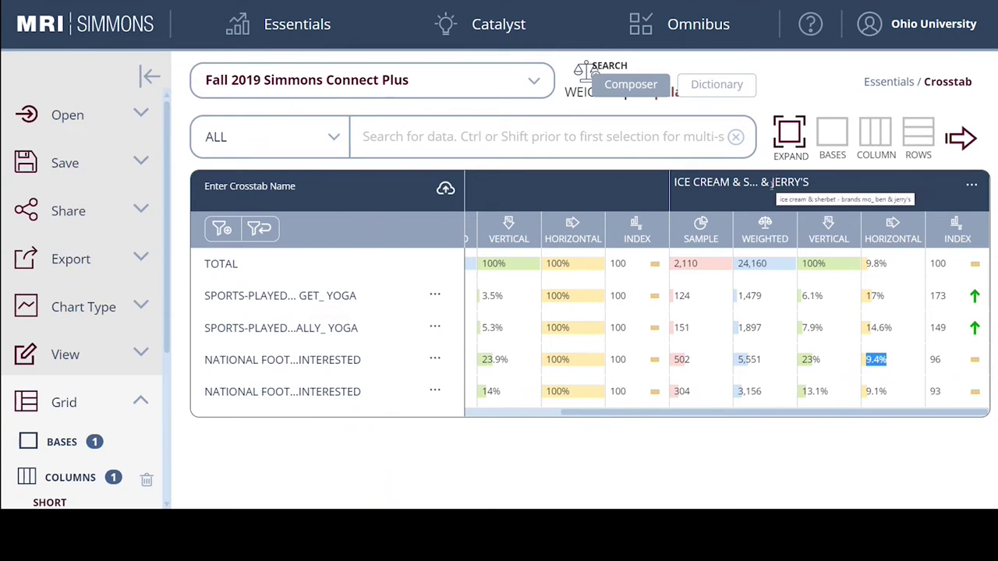
{"action": "left_click_drag", "start_coordinate": [809, 182], "coordinate": [732, 182]}
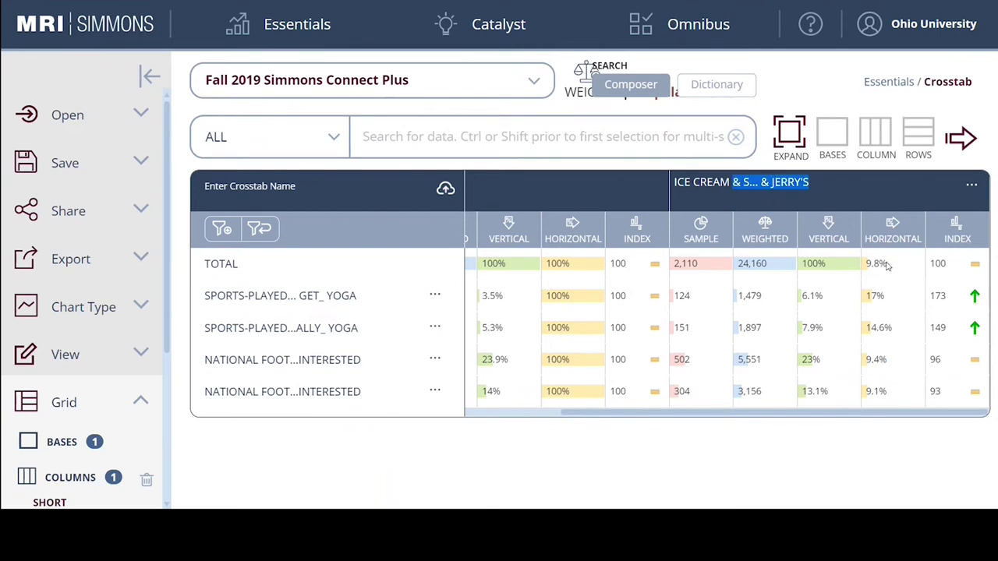
{"action": "left_click_drag", "start_coordinate": [949, 364], "coordinate": [930, 358]}
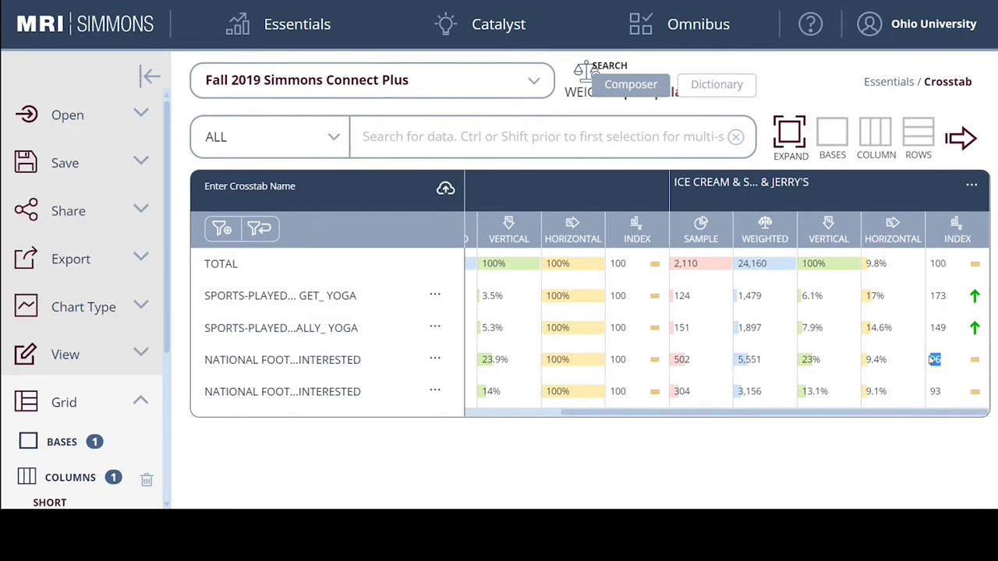
{"action": "left_click", "coordinate": [948, 332]}
{"action": "left_click_drag", "start_coordinate": [948, 333], "coordinate": [932, 295]}
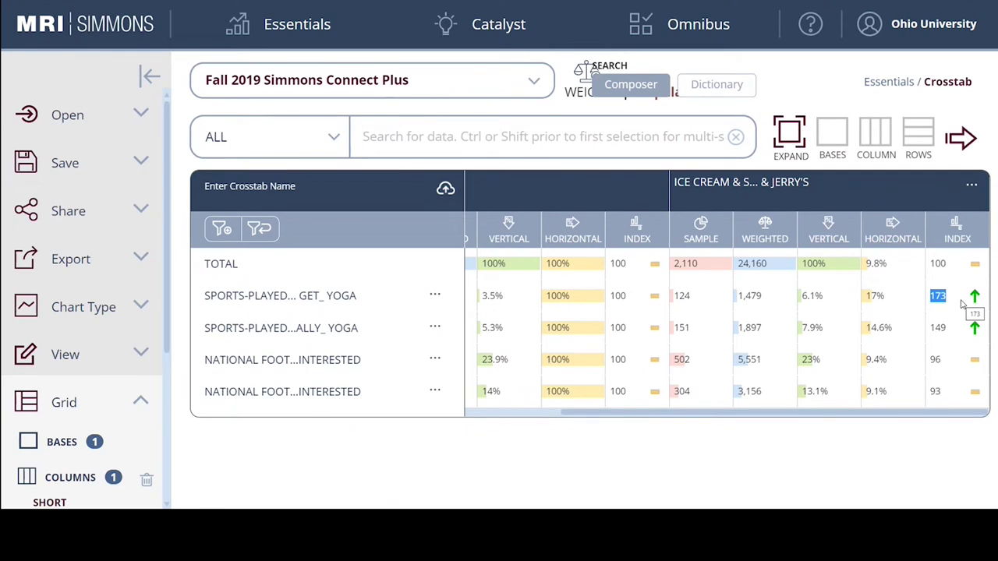
{"action": "left_click", "coordinate": [948, 367]}
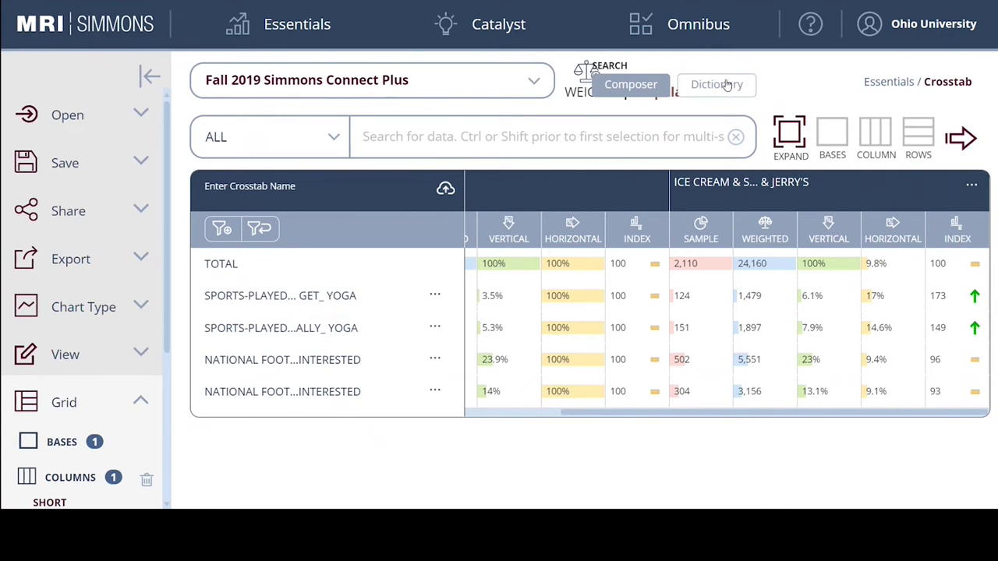
Go back to the Dictionary and expand the LIFESTYLE (DEMOGRAPHICS) variable category.
{"action": "left_click", "coordinate": [722, 84]}
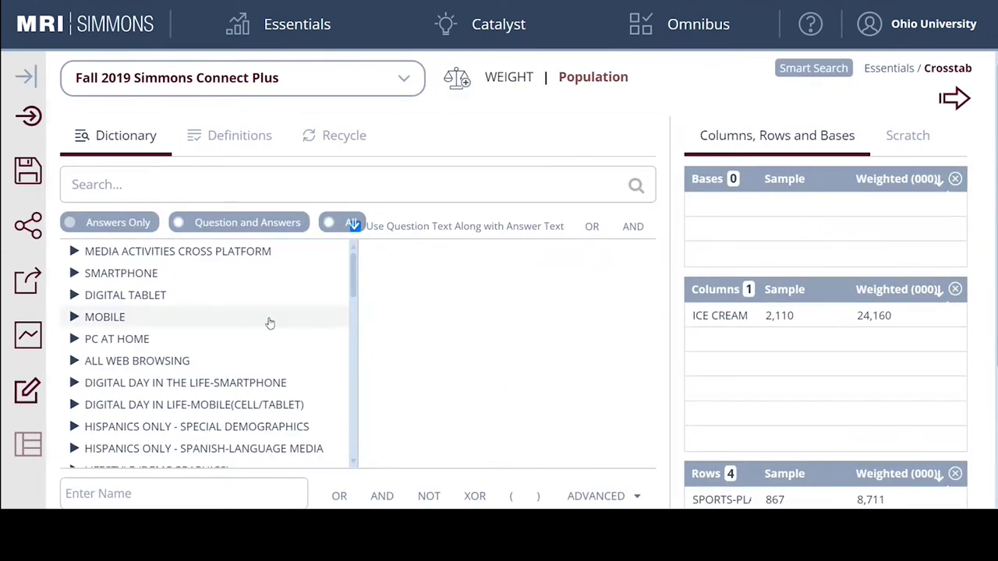
{"action": "scroll", "coordinate": [901, 343], "scroll_direction": "down", "scroll_amount": 1}
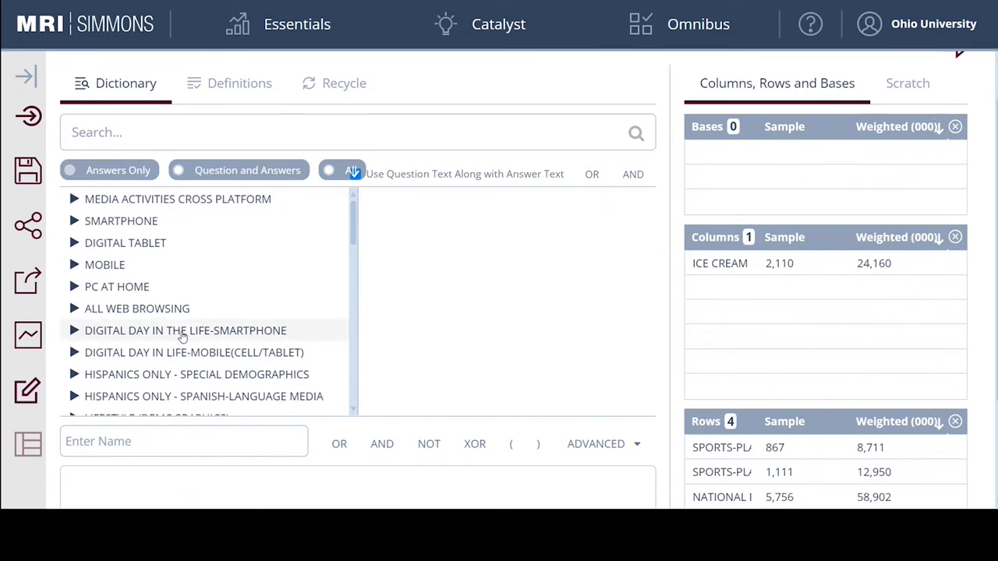
{"action": "scroll", "coordinate": [195, 337], "scroll_direction": "up", "scroll_amount": 1}
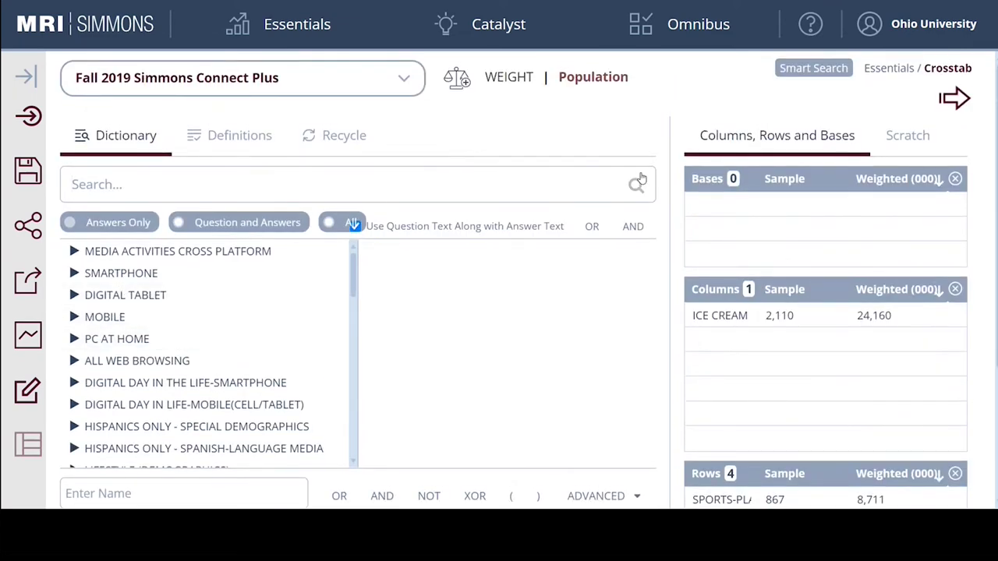
{"action": "scroll", "coordinate": [141, 320], "scroll_direction": "down", "scroll_amount": 3}
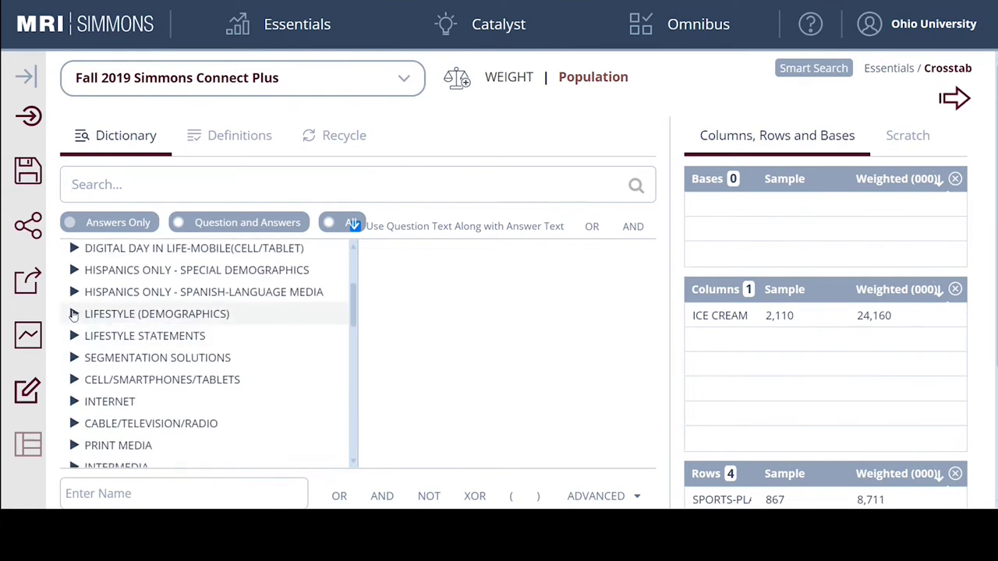
{"action": "left_click", "coordinate": [74, 315]}
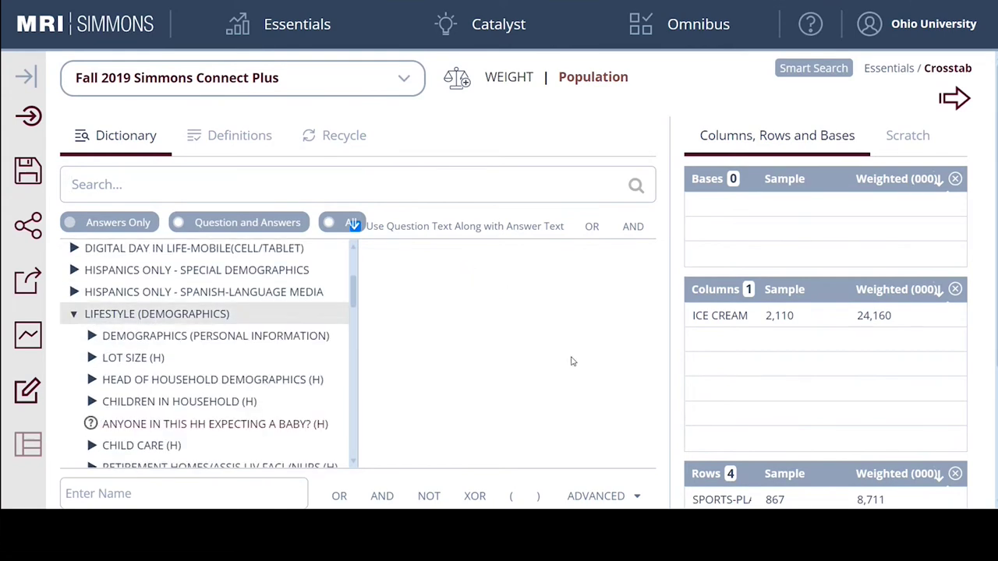
{"action": "scroll", "coordinate": [570, 352], "scroll_direction": "down", "scroll_amount": 1}
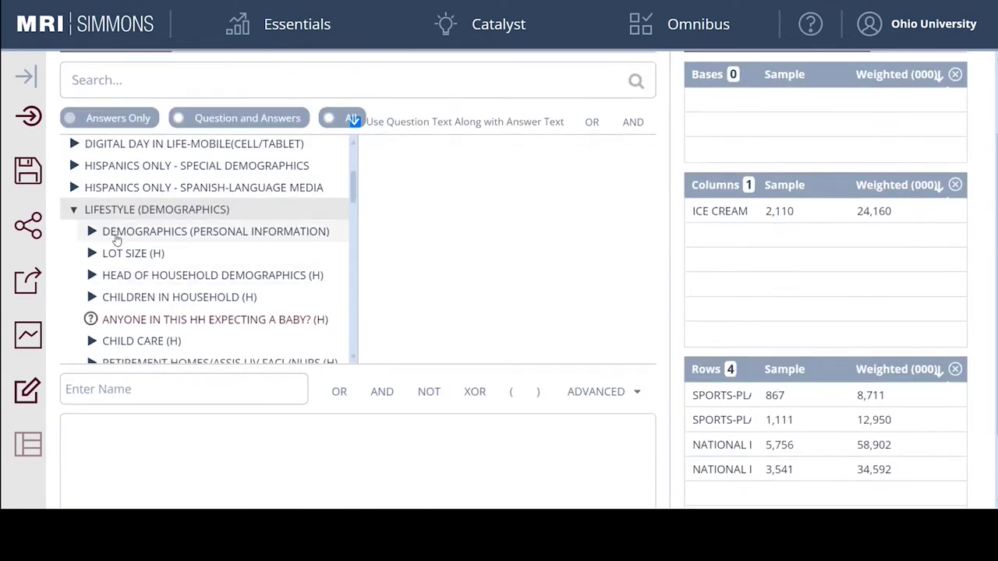
Add the GENDER answer FEMALE to the new audience definition.
{"action": "left_click", "coordinate": [91, 232]}
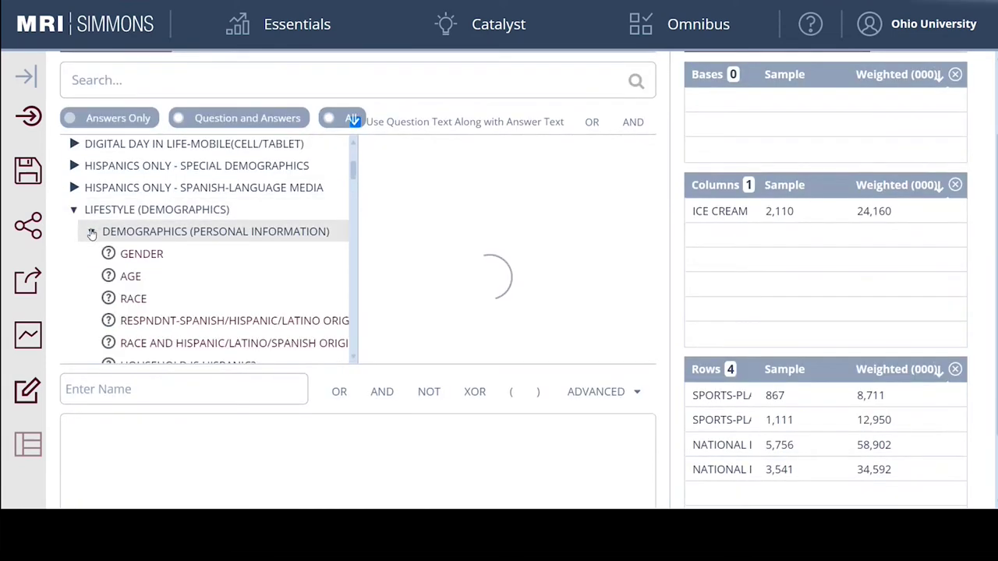
{"action": "left_click", "coordinate": [137, 257]}
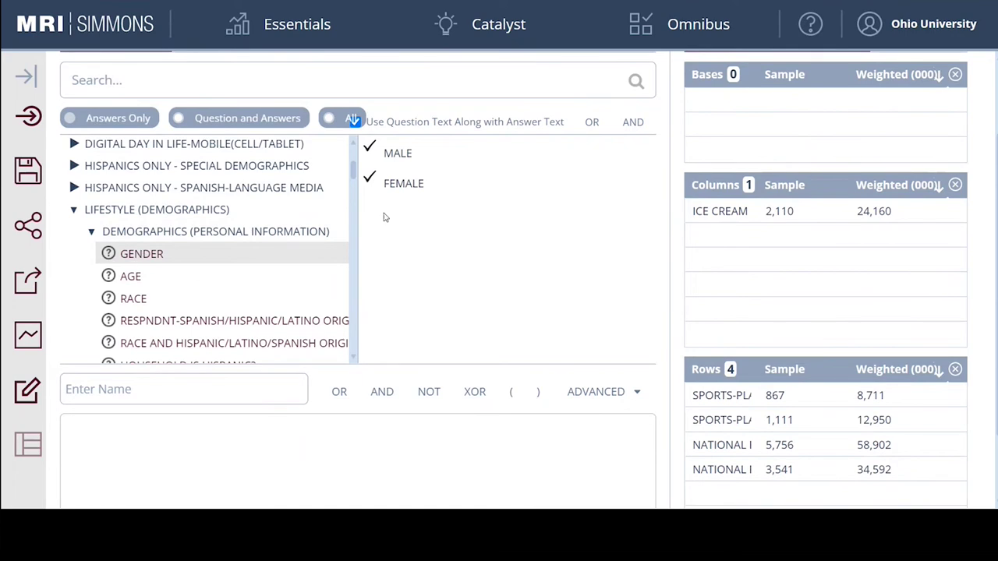
{"action": "left_click", "coordinate": [405, 187]}
{"action": "scroll", "coordinate": [440, 194], "scroll_direction": "down", "scroll_amount": 1}
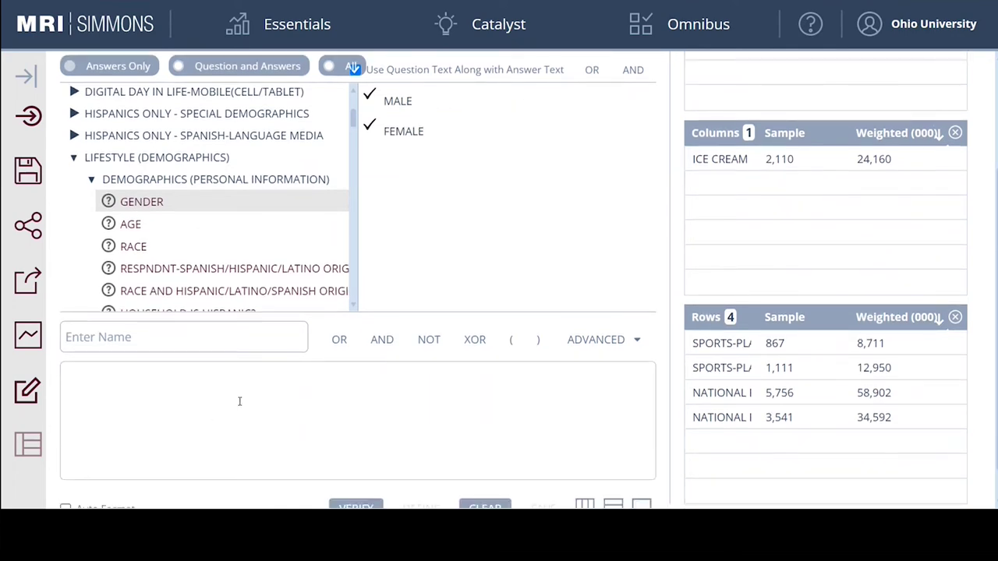
{"action": "left_click_drag", "start_coordinate": [393, 131], "coordinate": [192, 379]}
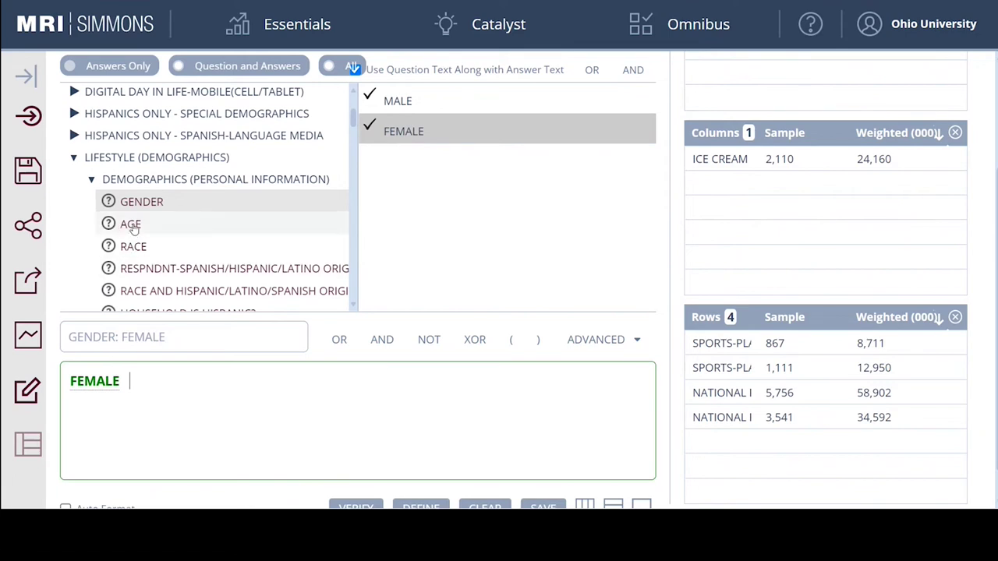
Add bachelor's degree or higher (GRADCOL) from highest education completed to the definition.
{"action": "scroll", "coordinate": [134, 228], "scroll_direction": "down", "scroll_amount": 1}
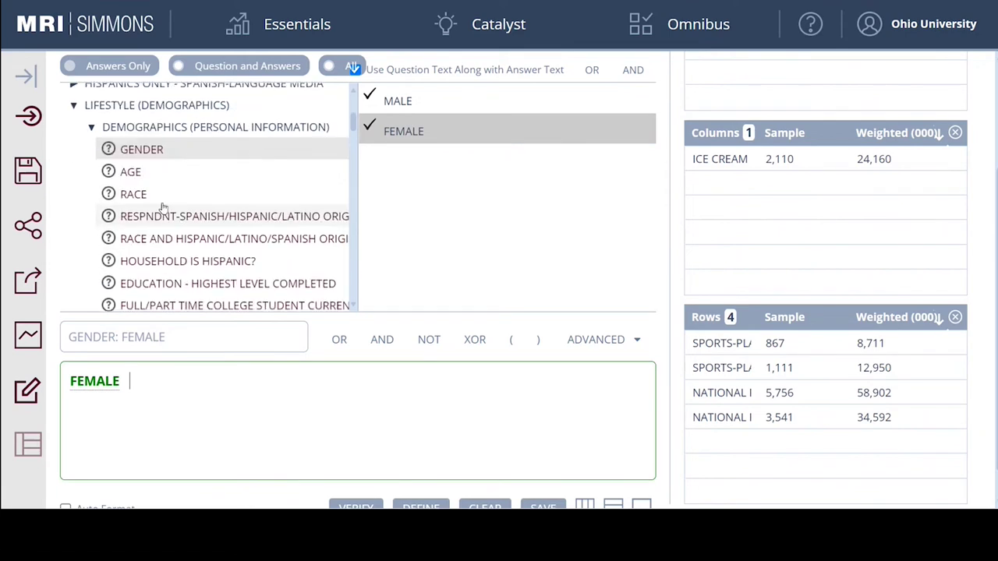
{"action": "left_click", "coordinate": [185, 285]}
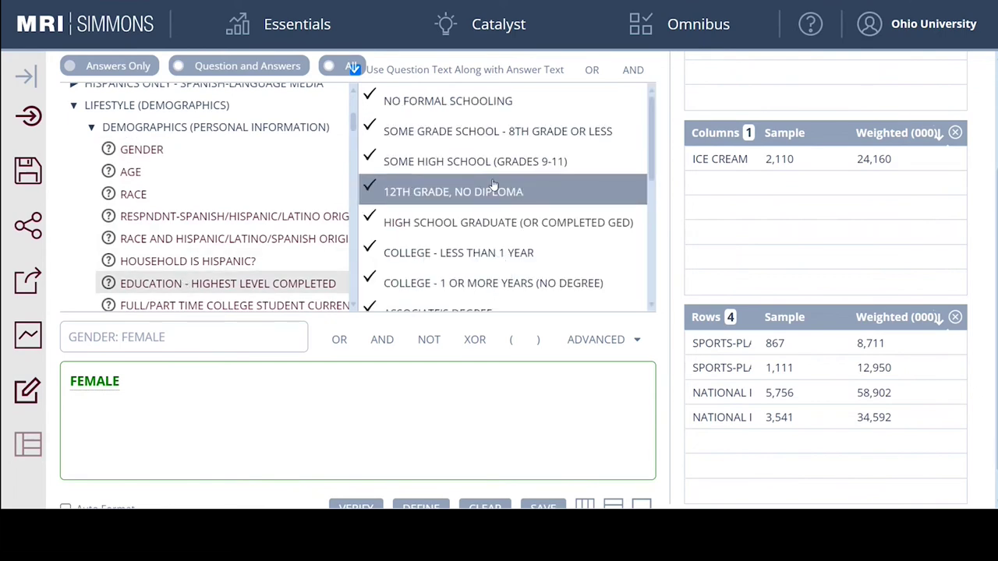
{"action": "scroll", "coordinate": [495, 176], "scroll_direction": "down", "scroll_amount": 3}
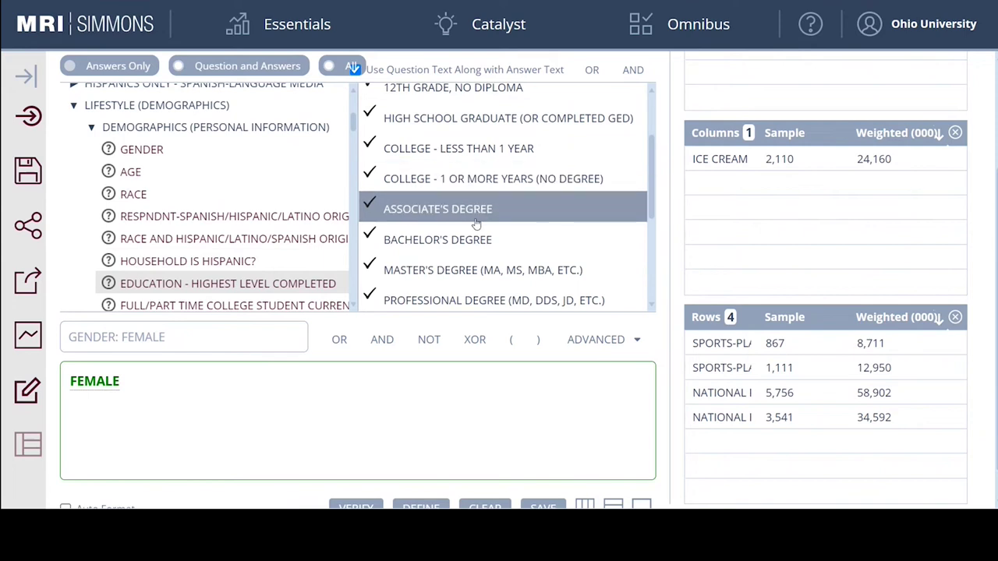
{"action": "scroll", "coordinate": [481, 220], "scroll_direction": "down", "scroll_amount": 2}
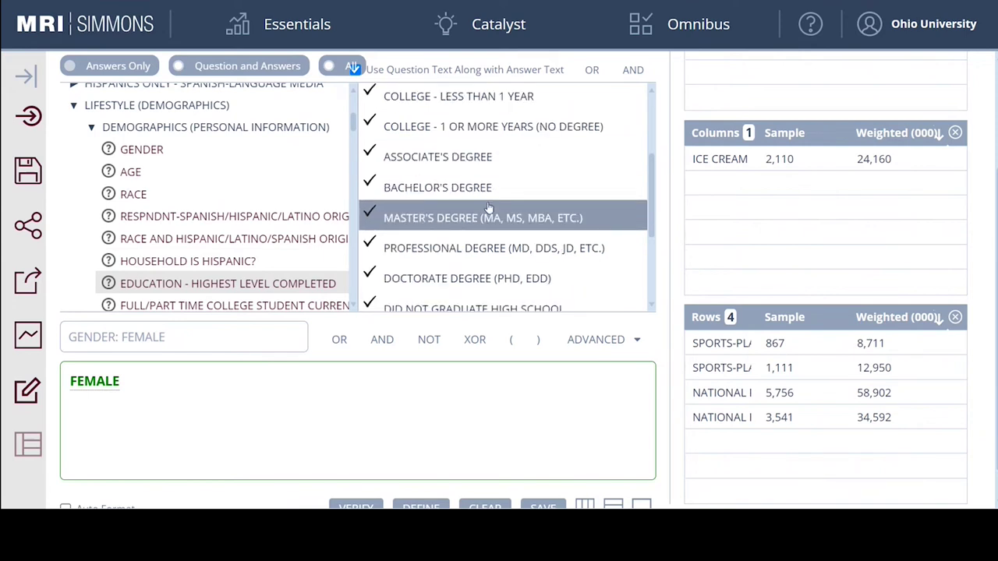
{"action": "scroll", "coordinate": [489, 206], "scroll_direction": "down", "scroll_amount": 2}
{"action": "scroll", "coordinate": [489, 207], "scroll_direction": "down", "scroll_amount": 4}
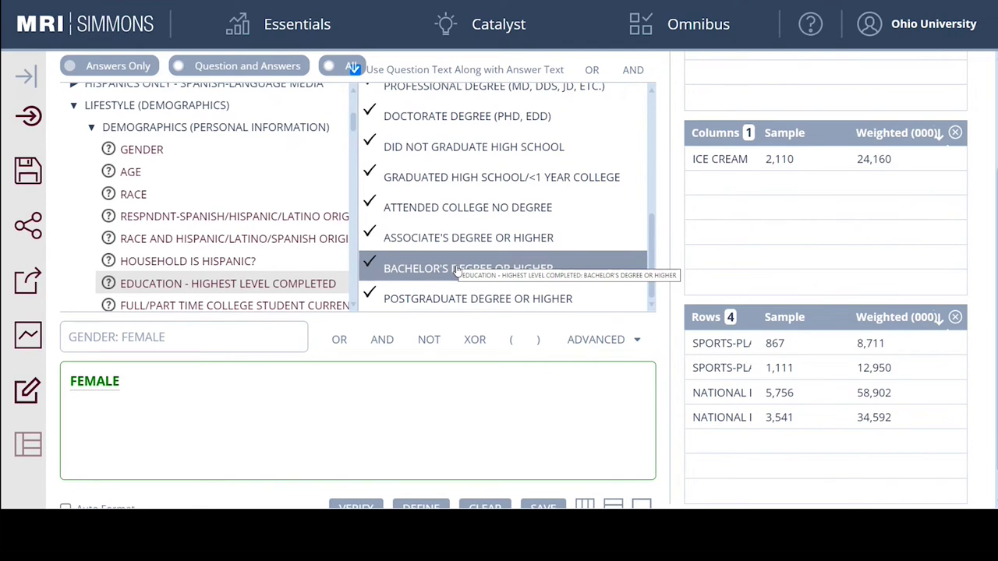
{"action": "left_click_drag", "start_coordinate": [456, 270], "coordinate": [323, 368]}
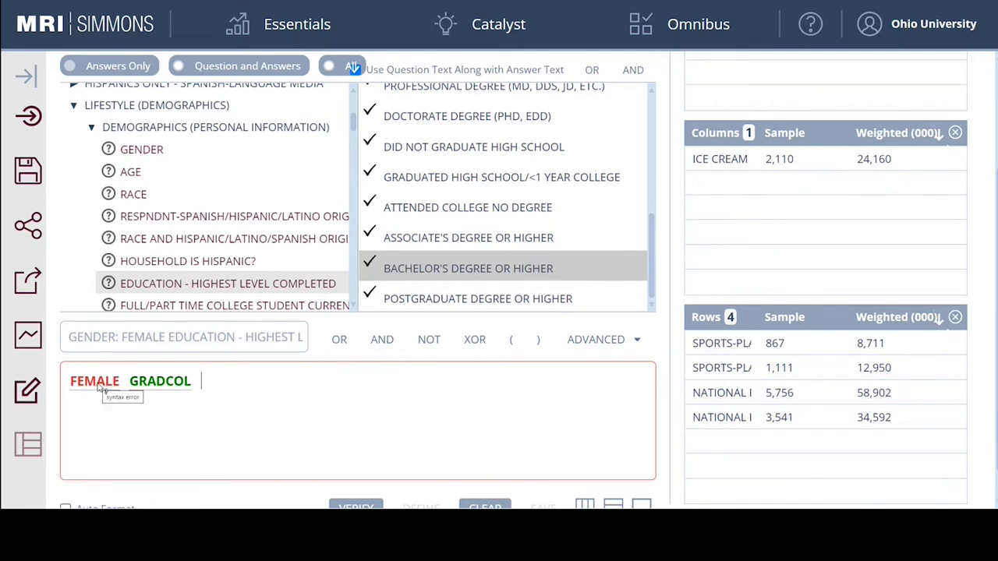
Under ENTERTAINMENT/LEISURE > SPORTS INTEREST, list the National Football League (NFL) interest answers.
{"action": "left_click", "coordinate": [73, 106]}
{"action": "scroll", "coordinate": [93, 206], "scroll_direction": "down", "scroll_amount": 1}
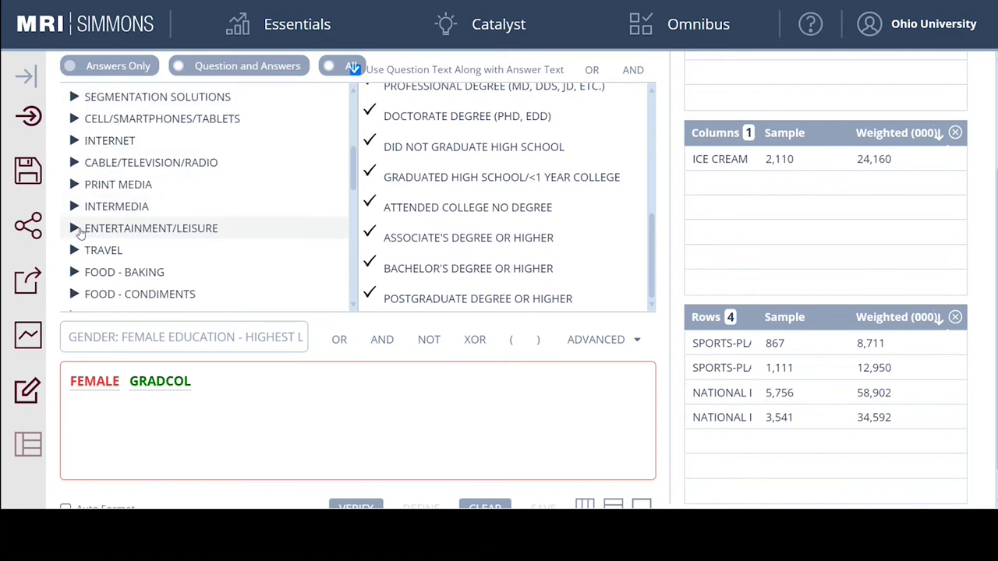
{"action": "left_click", "coordinate": [74, 229]}
{"action": "scroll", "coordinate": [157, 195], "scroll_direction": "down", "scroll_amount": 1}
{"action": "scroll", "coordinate": [140, 195], "scroll_direction": "down", "scroll_amount": 2}
{"action": "scroll", "coordinate": [111, 212], "scroll_direction": "down", "scroll_amount": 2}
{"action": "left_click", "coordinate": [91, 230]}
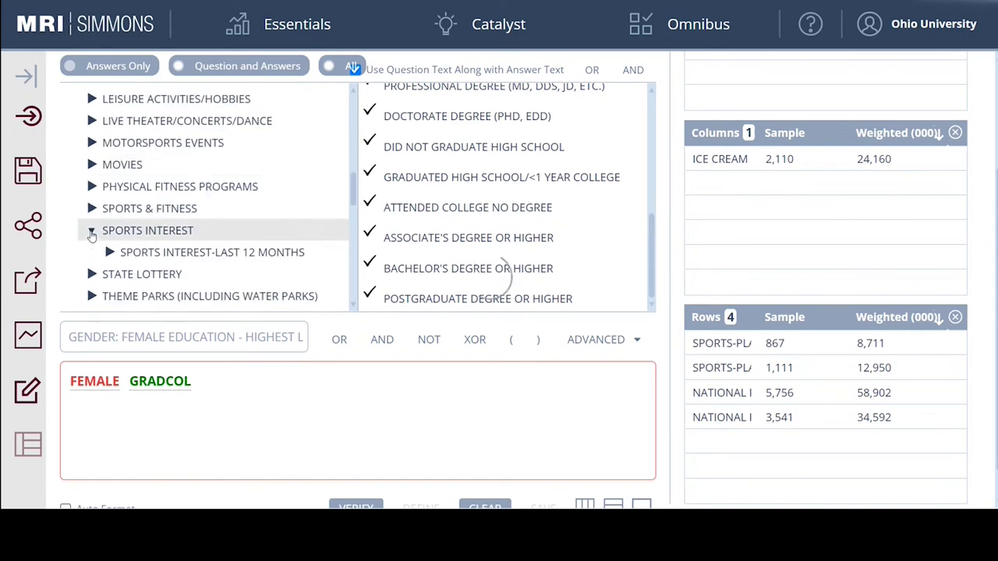
{"action": "scroll", "coordinate": [125, 212], "scroll_direction": "down", "scroll_amount": 1}
{"action": "left_click", "coordinate": [110, 201]}
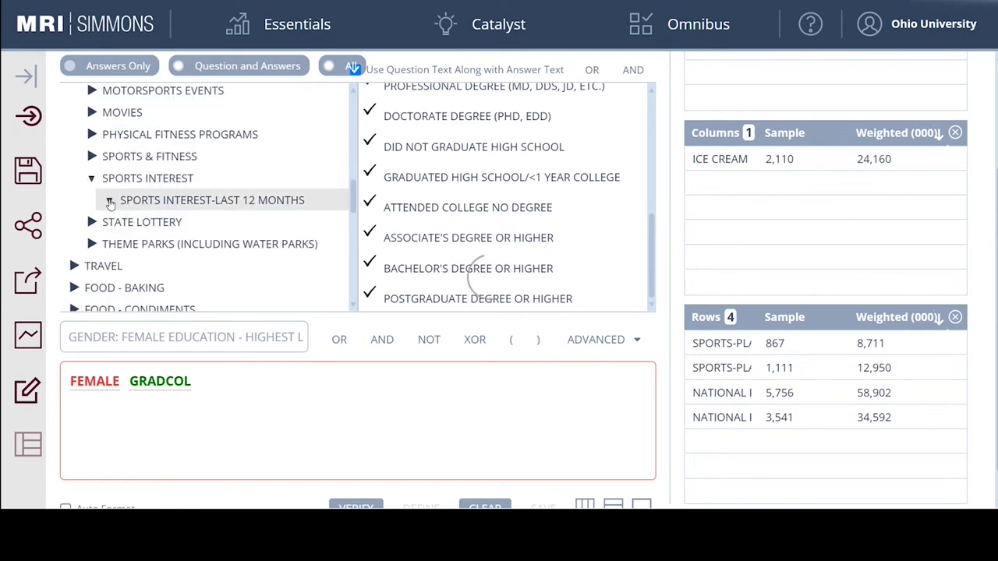
{"action": "scroll", "coordinate": [205, 197], "scroll_direction": "down", "scroll_amount": 3}
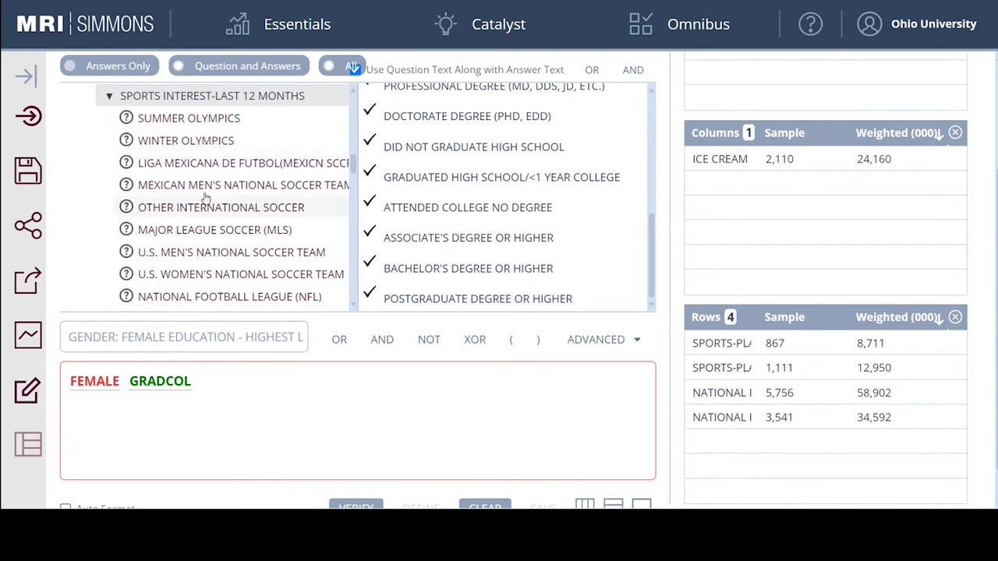
{"action": "scroll", "coordinate": [206, 197], "scroll_direction": "down", "scroll_amount": 1}
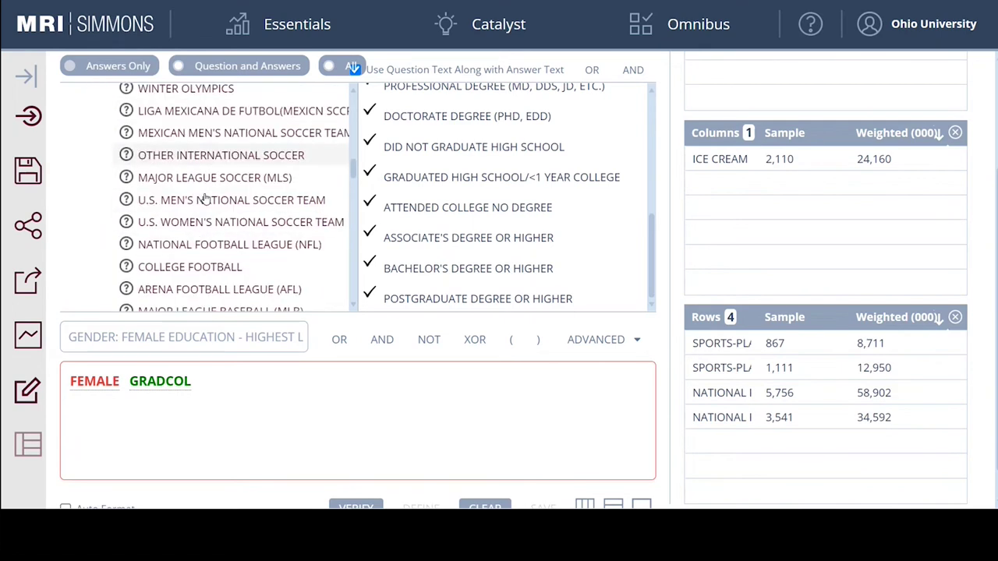
{"action": "left_click", "coordinate": [202, 248]}
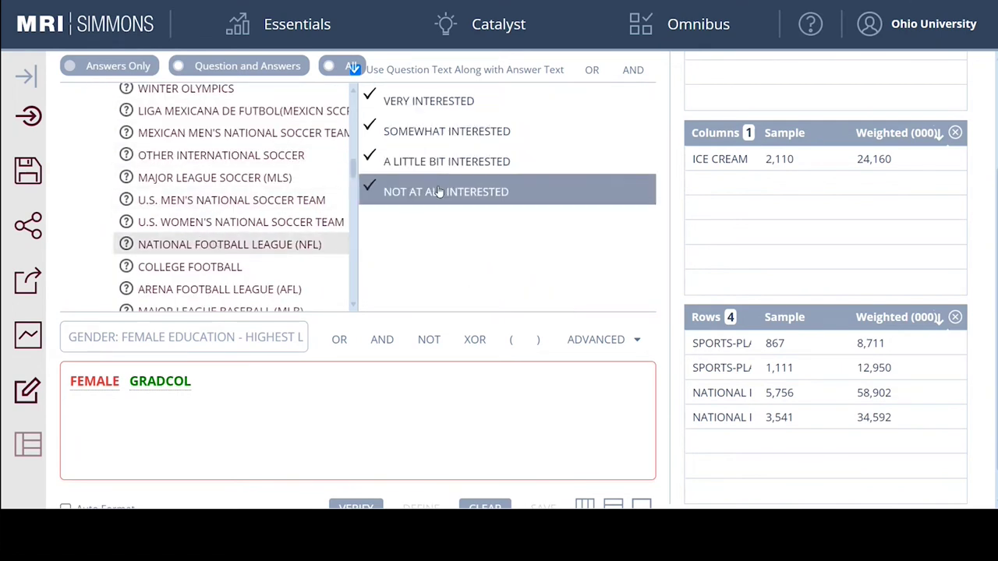
{"action": "scroll", "coordinate": [444, 171], "scroll_direction": "up", "scroll_amount": 1}
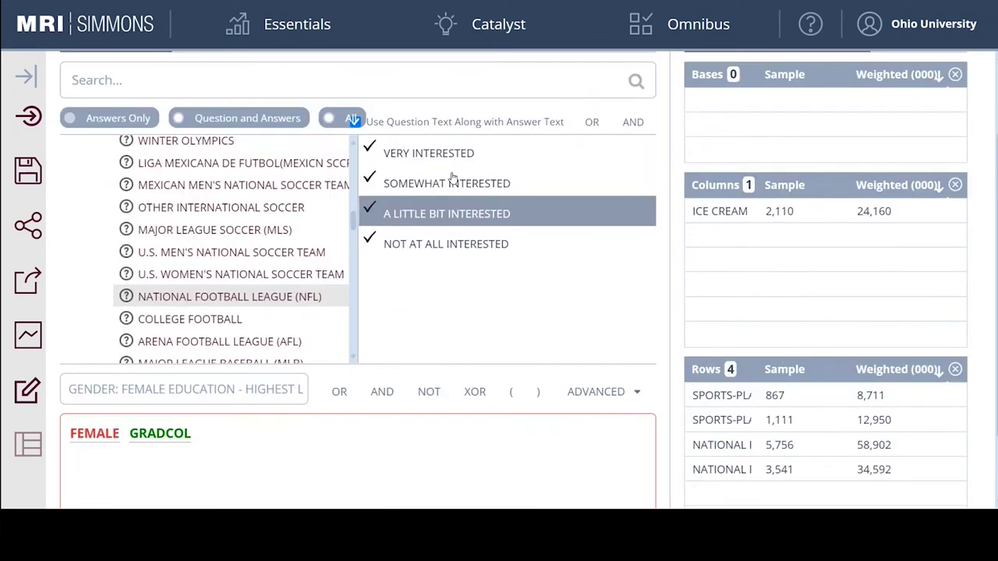
Add the NFL A LITTLE BIT INTERESTED answer (NFLLTTL) to the expression.
{"action": "left_click", "coordinate": [441, 215]}
{"action": "left_click_drag", "start_coordinate": [440, 226], "coordinate": [344, 427]}
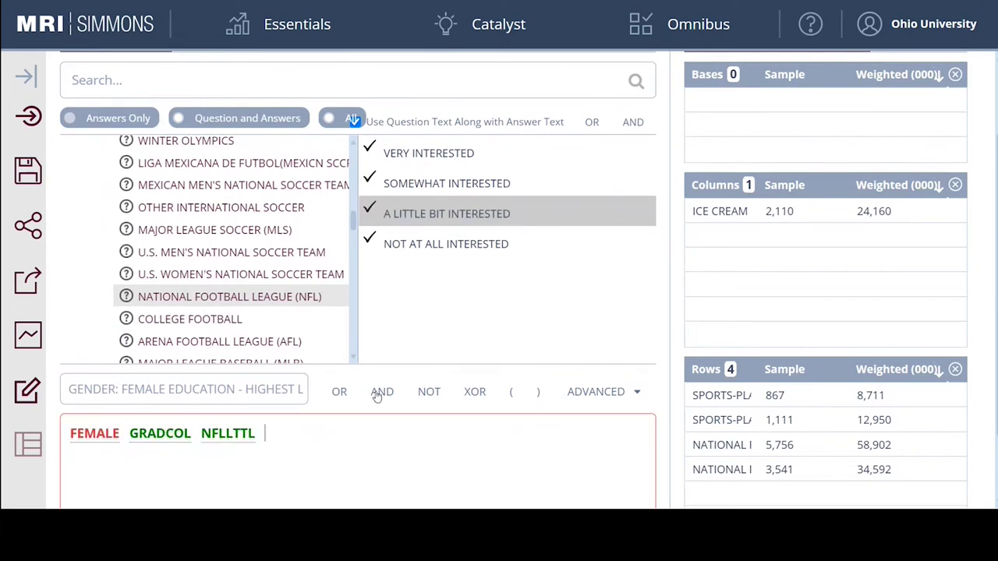
{"action": "scroll", "coordinate": [152, 383], "scroll_direction": "down", "scroll_amount": 2}
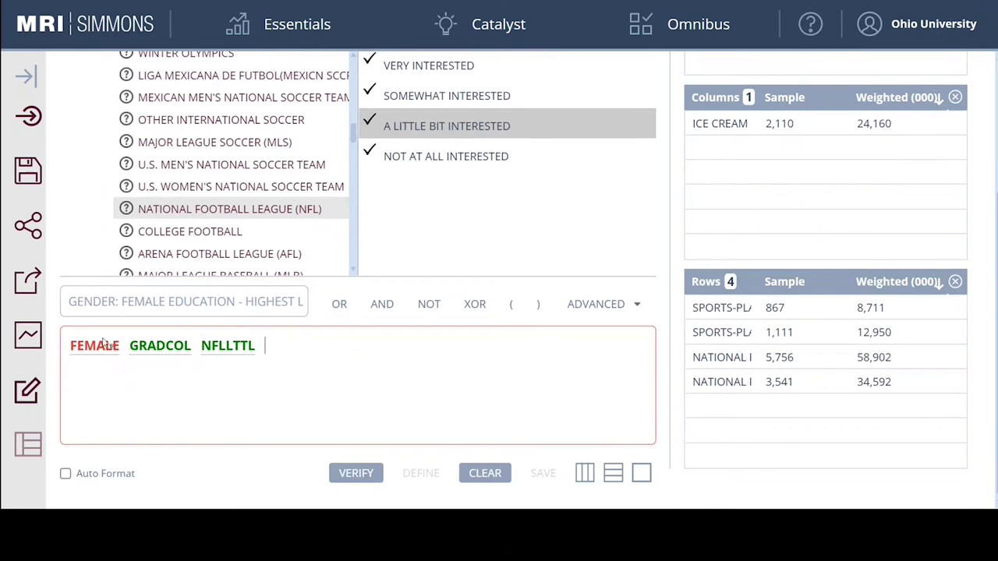
Join FEMALE, GRADCOL and NFLLTTL with AND operators.
{"action": "left_click", "coordinate": [128, 347]}
{"action": "left_click", "coordinate": [196, 348]}
{"action": "left_click", "coordinate": [127, 351]}
{"action": "left_click", "coordinate": [383, 305]}
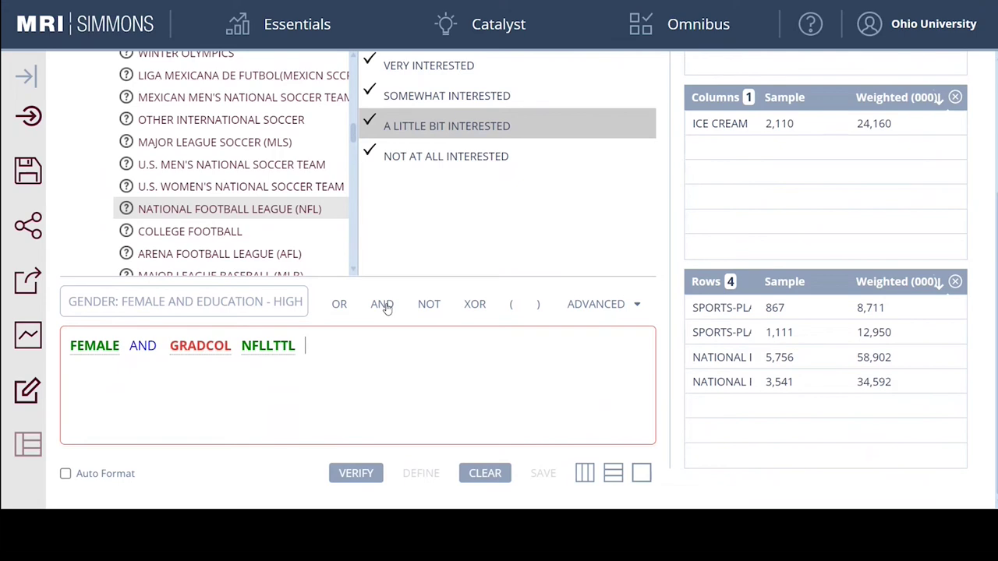
{"action": "left_click", "coordinate": [237, 347]}
{"action": "left_click", "coordinate": [383, 307]}
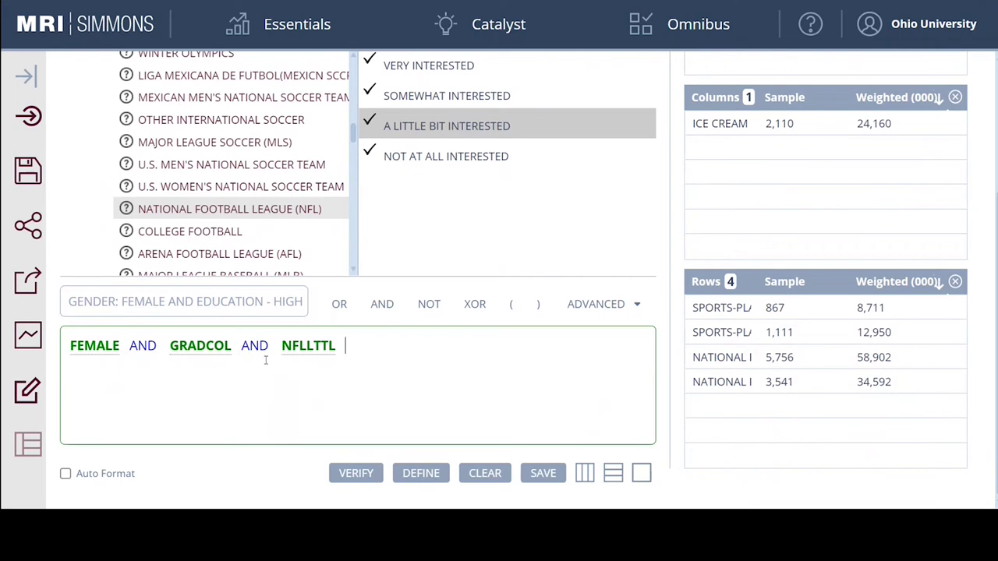
Name the audience 'College Ed Female NFL Fans' and move it into the crosstab rows.
{"action": "triple_click", "coordinate": [145, 302]}
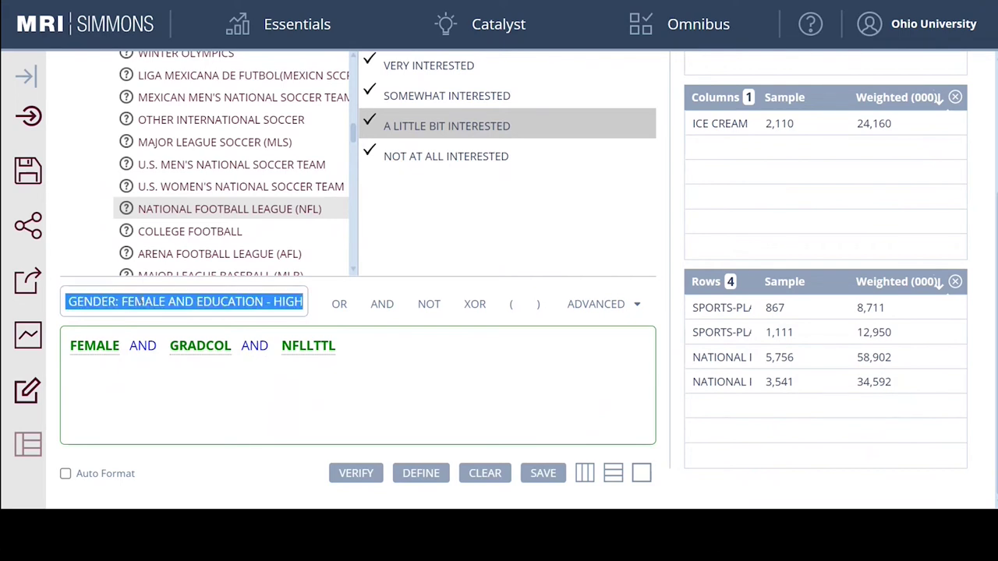
{"action": "type", "text": "Coll"}
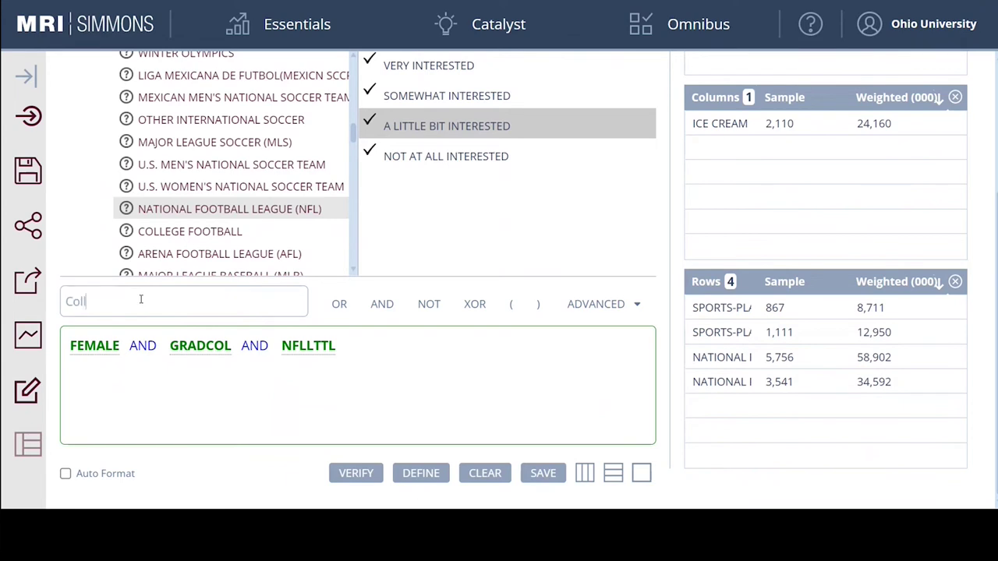
{"action": "type", "text": "ege Ed Female NFL Fans"}
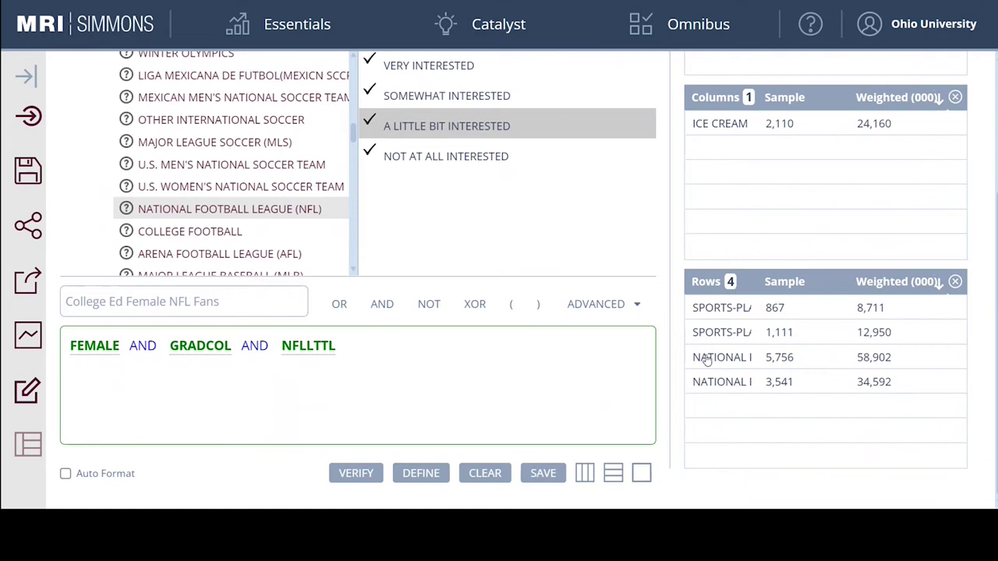
{"action": "left_click", "coordinate": [614, 478]}
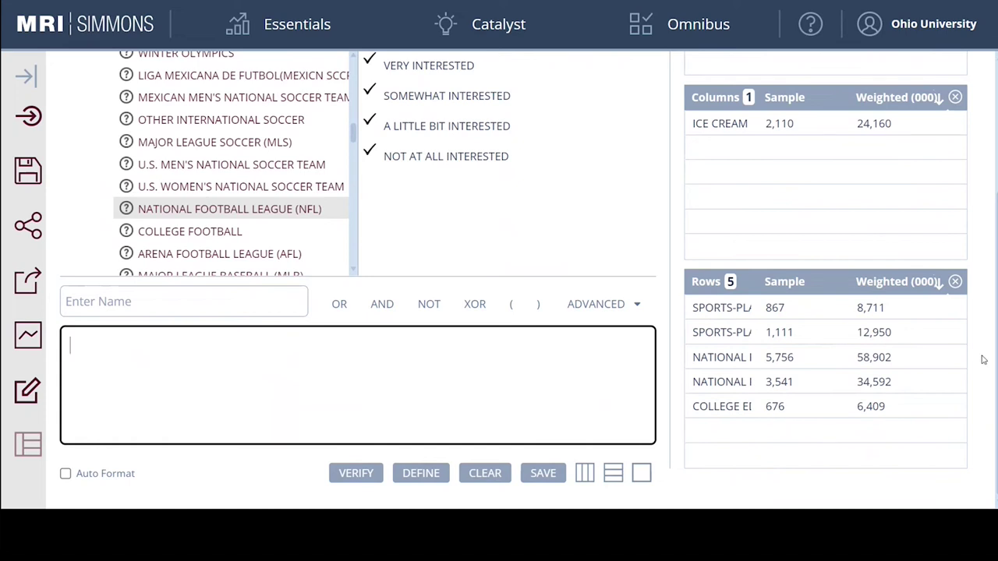
{"action": "scroll", "coordinate": [990, 343], "scroll_direction": "up", "scroll_amount": 3}
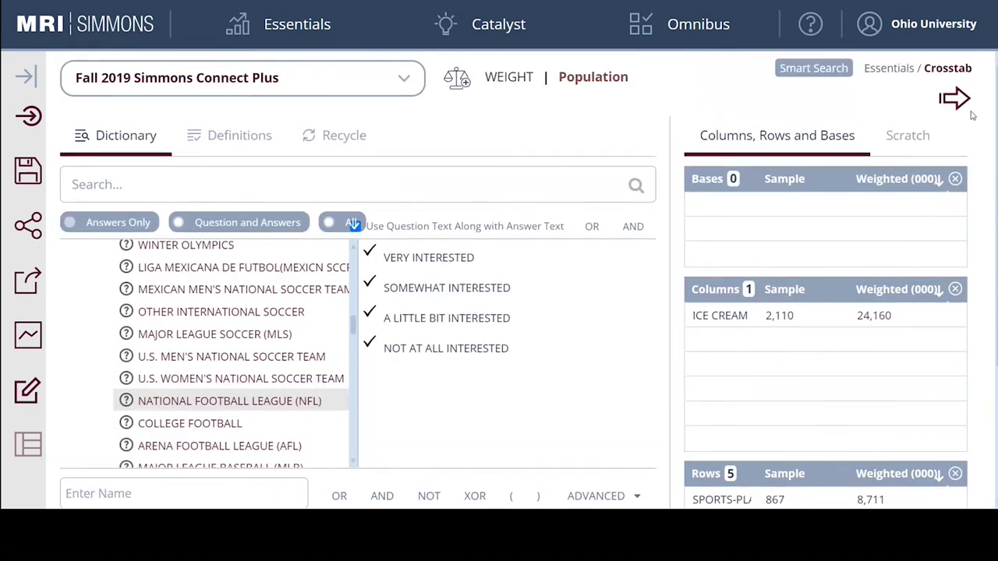
View the crosstab grid and highlight the 158 Ben & Jerry's index for College Ed Female NFL Fans.
{"action": "left_click", "coordinate": [956, 99]}
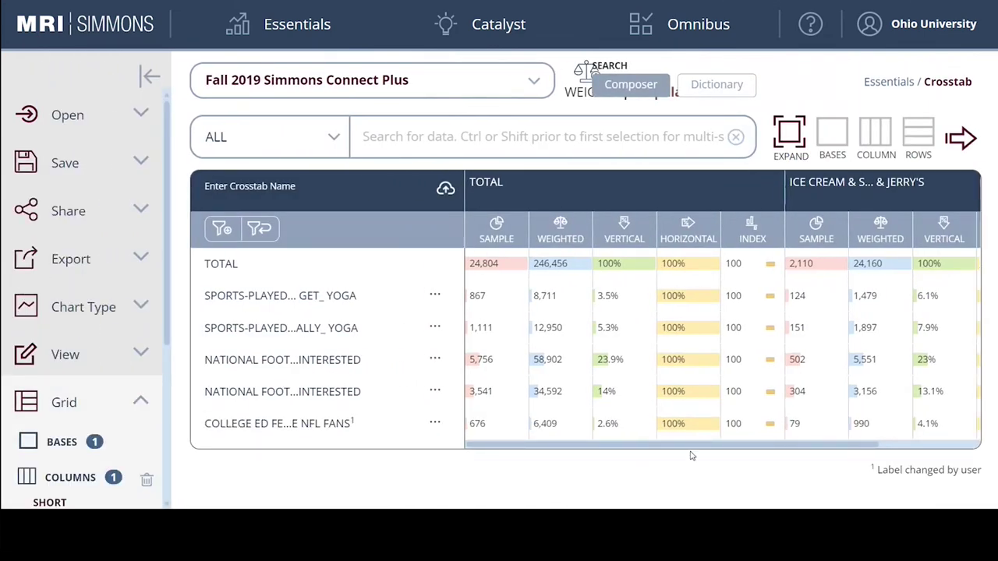
{"action": "left_click_drag", "start_coordinate": [693, 445], "coordinate": [829, 456]}
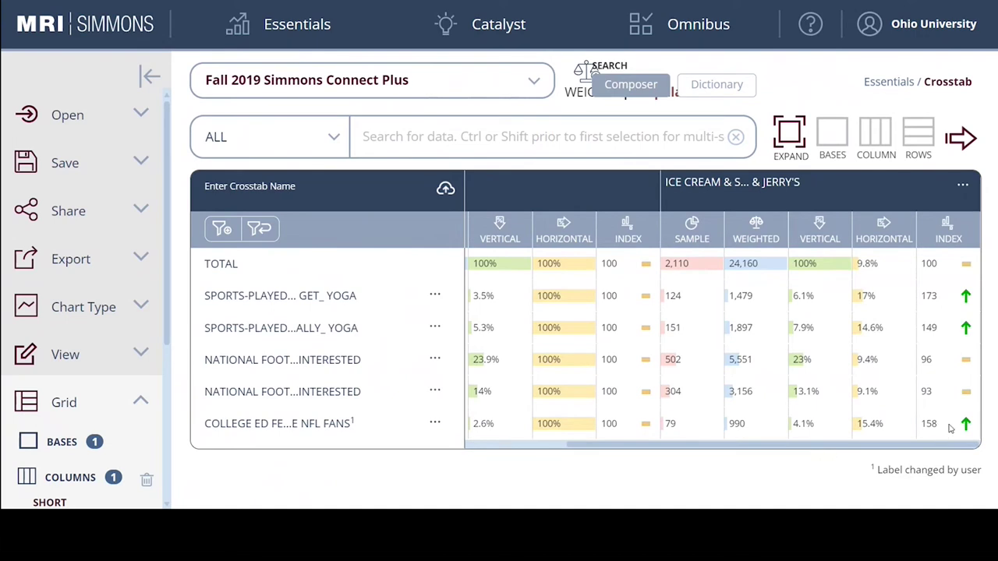
{"action": "left_click_drag", "start_coordinate": [948, 428], "coordinate": [921, 423]}
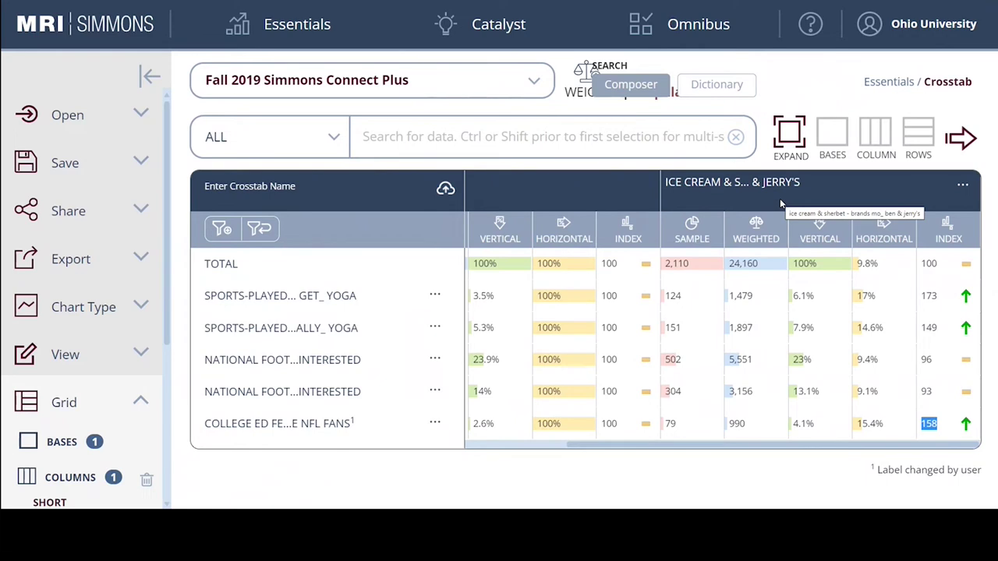
{"action": "left_click", "coordinate": [833, 74]}
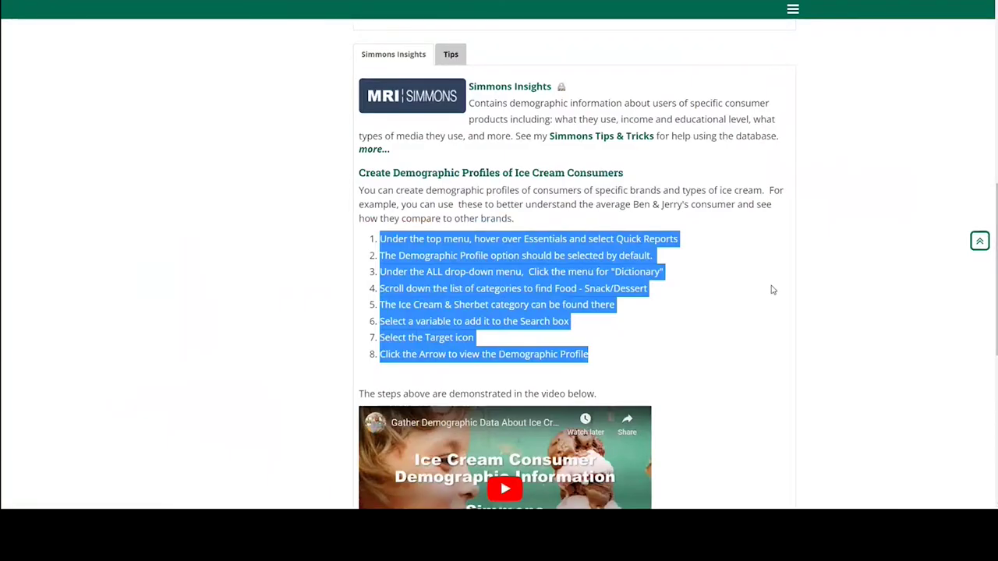
Return to the ice cream research guide and open its Local Market Info page.
{"action": "left_click", "coordinate": [774, 282]}
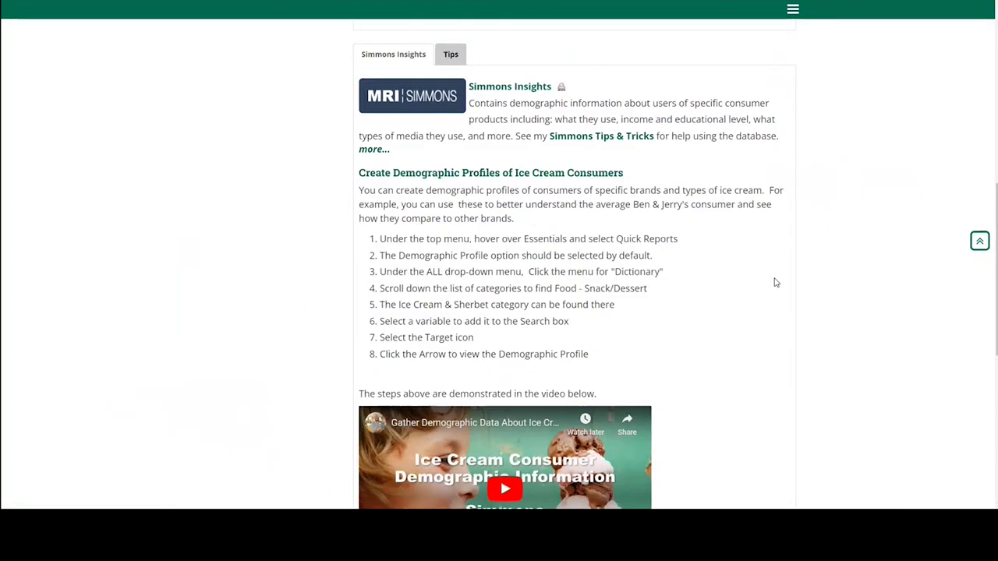
{"action": "scroll", "coordinate": [772, 283], "scroll_direction": "down", "scroll_amount": 2}
{"action": "scroll", "coordinate": [633, 283], "scroll_direction": "up", "scroll_amount": 9}
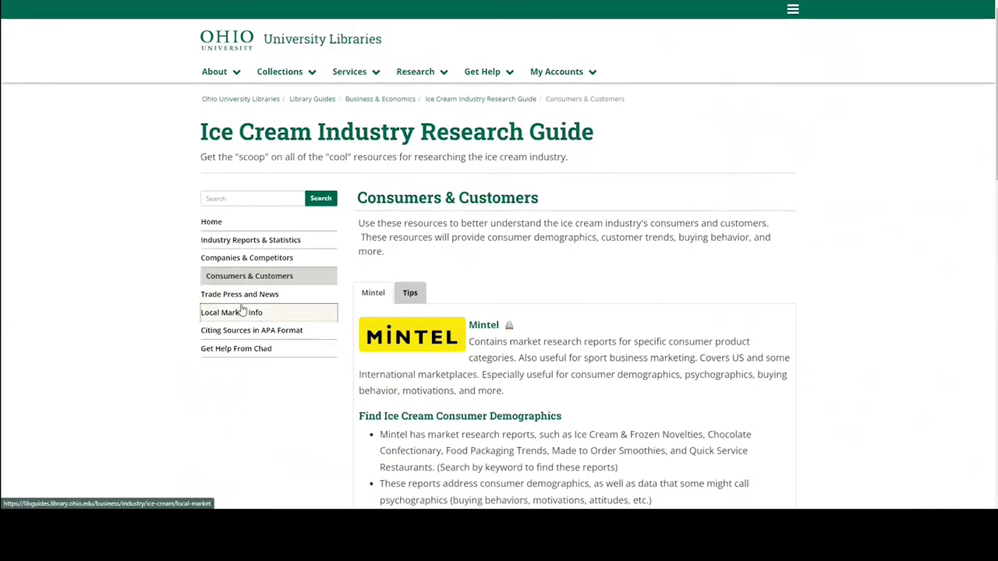
{"action": "left_click", "coordinate": [244, 311]}
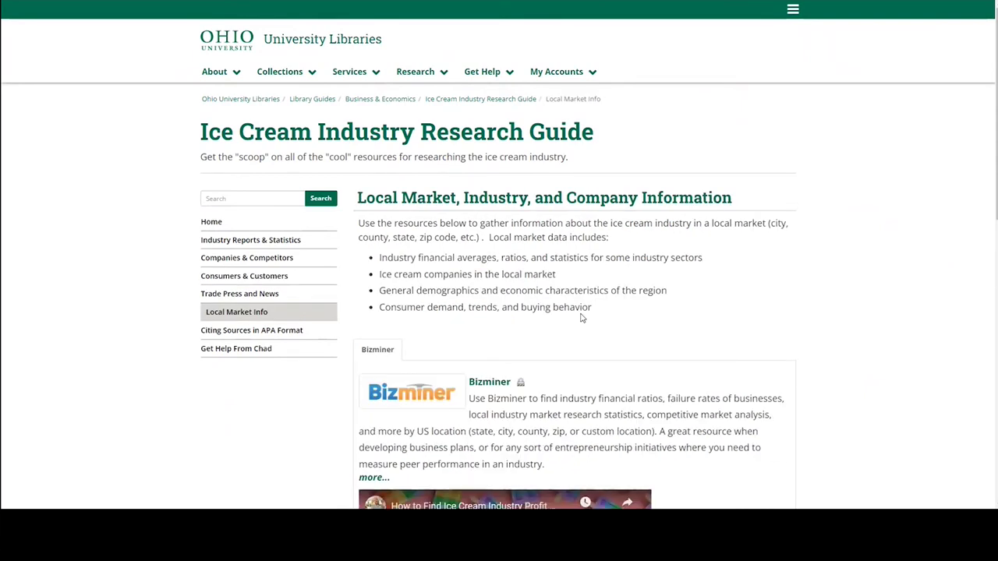
Open the Bizminer resource link in a new browser tab.
{"action": "scroll", "coordinate": [596, 284], "scroll_direction": "down", "scroll_amount": 2}
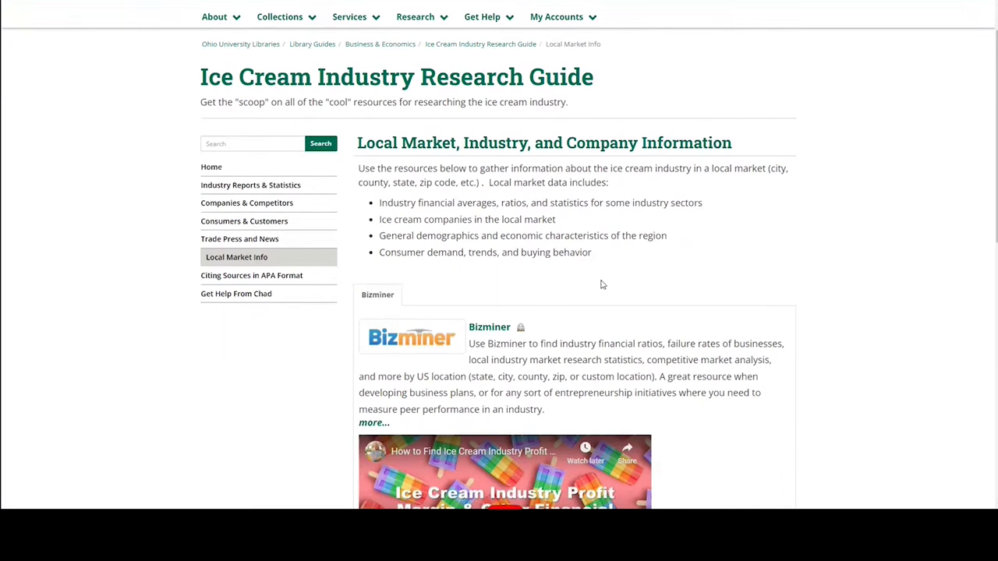
{"action": "right_click", "coordinate": [414, 286]}
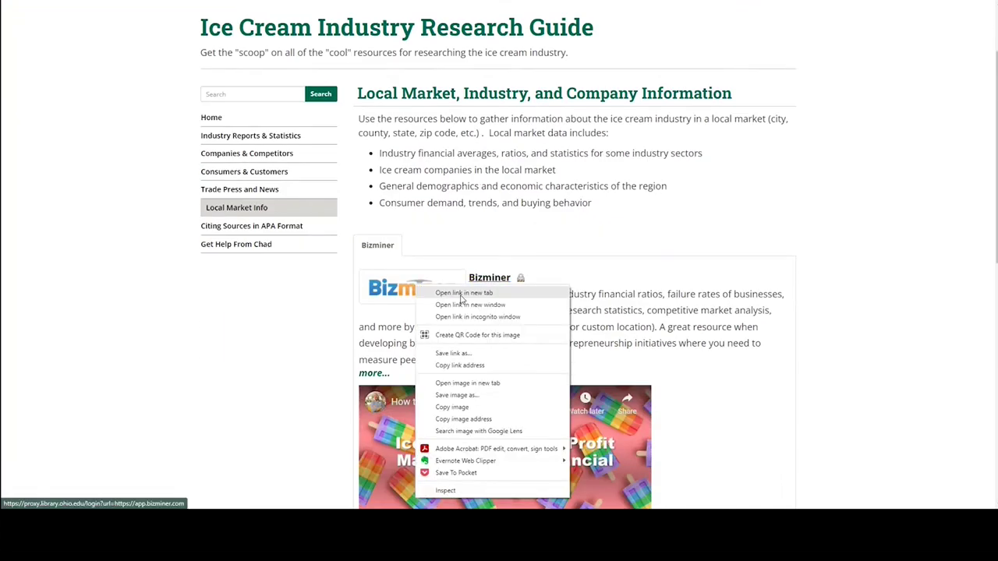
{"action": "left_click", "coordinate": [461, 294]}
{"action": "scroll", "coordinate": [894, 289], "scroll_direction": "down", "scroll_amount": 2}
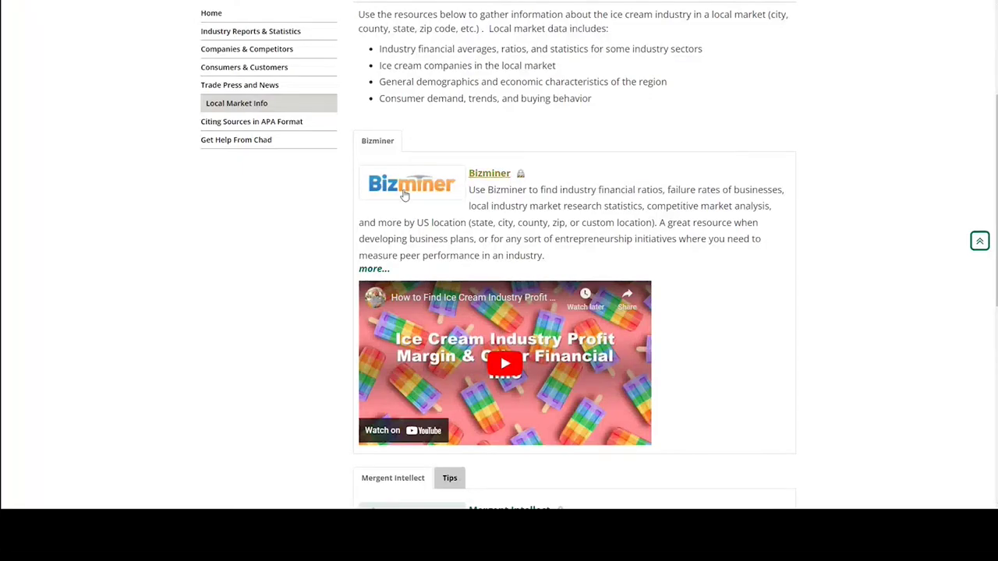
{"action": "right_click", "coordinate": [402, 191]}
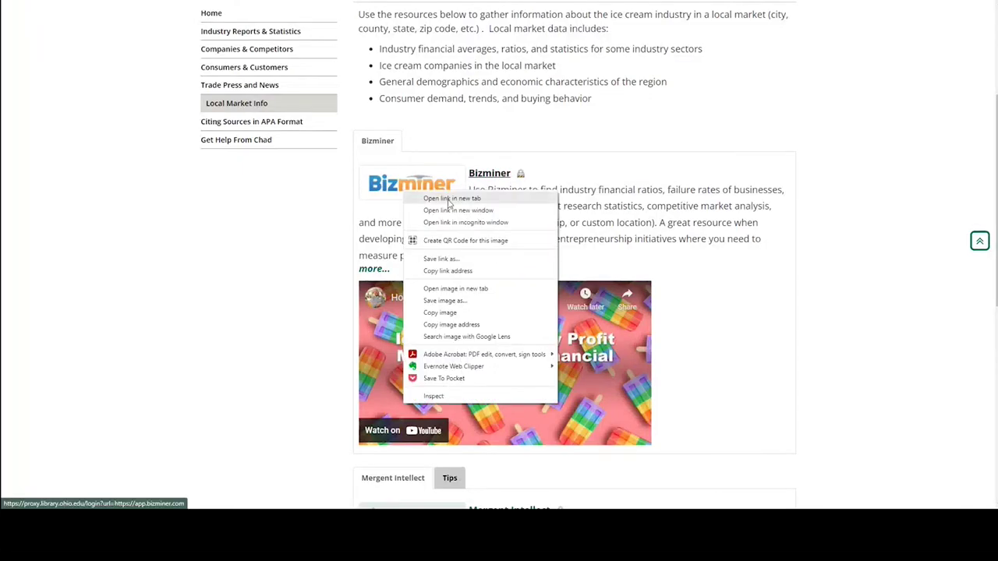
Switch to the Bizminer tab and start researching an Industry Financial Profile.
{"action": "left_click", "coordinate": [451, 199]}
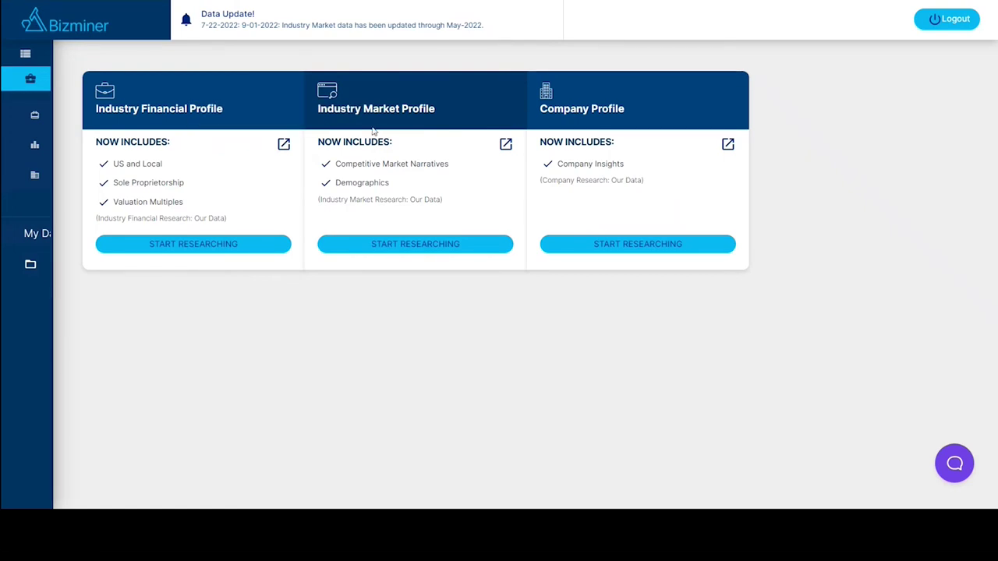
{"action": "mouse_move", "coordinate": [243, 202]}
{"action": "left_click", "coordinate": [205, 248]}
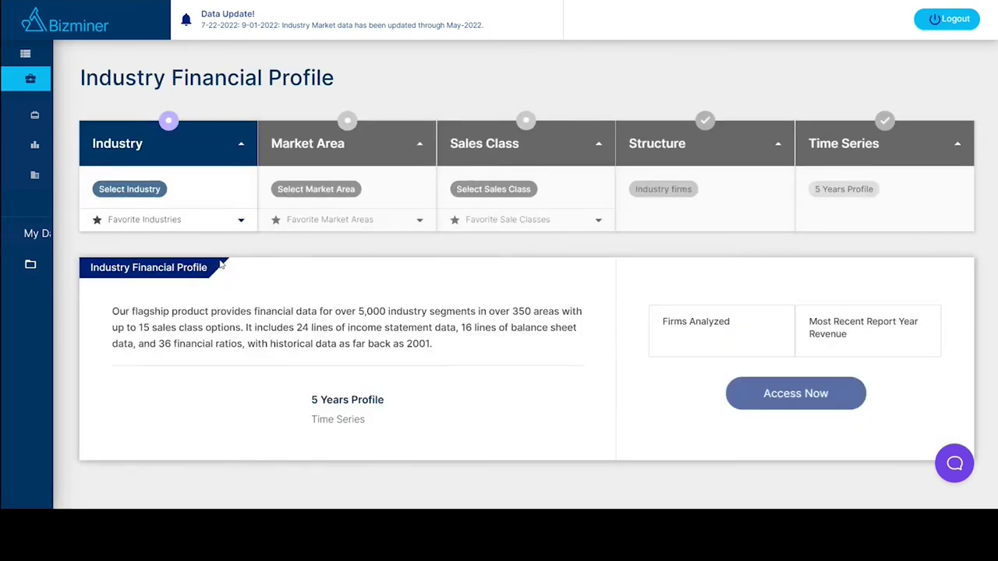
Search industries for 'ice cream' and choose Ice Cream Parlors [722515.03].
{"action": "left_click", "coordinate": [113, 190]}
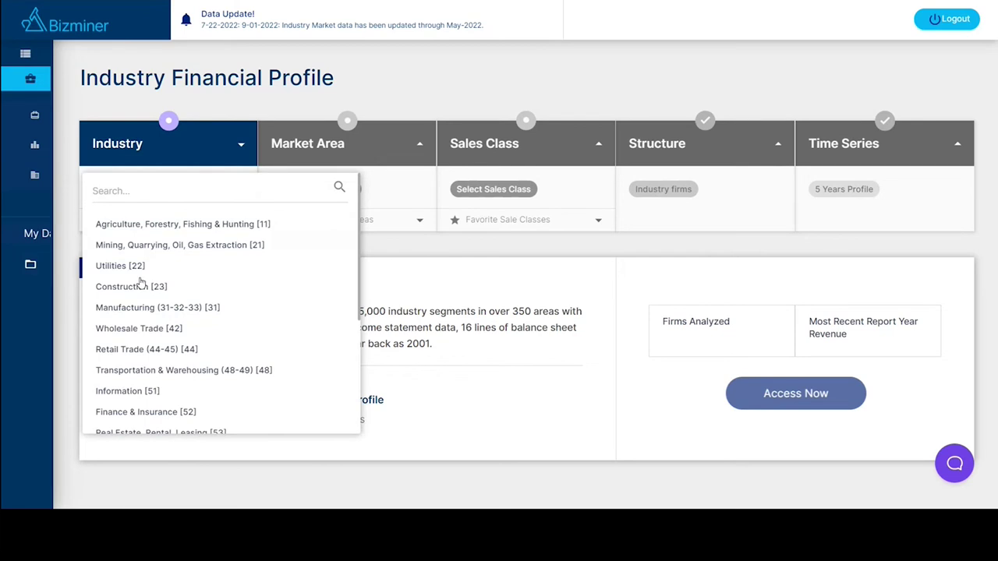
{"action": "left_click", "coordinate": [142, 194]}
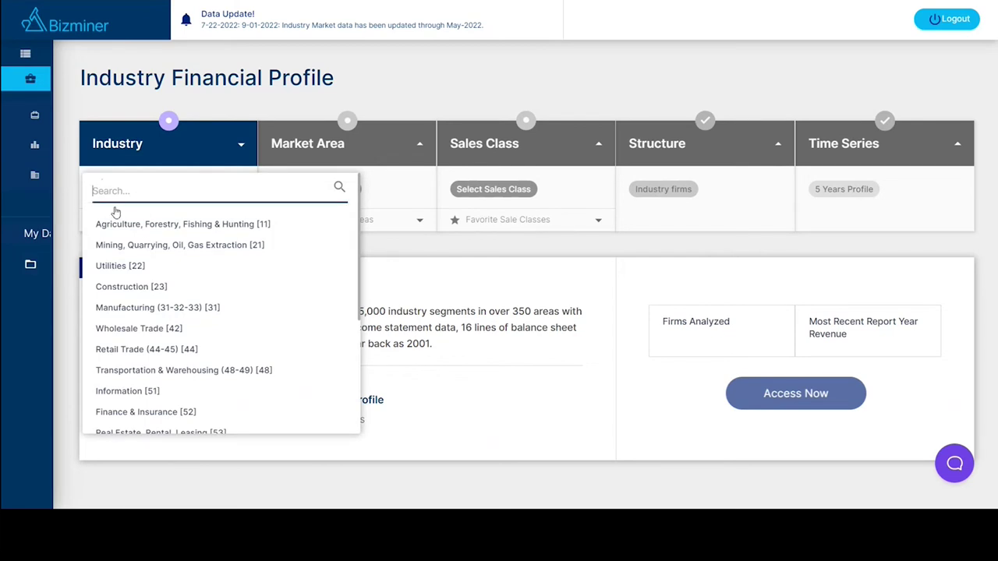
{"action": "type", "text": "ice cream"}
{"action": "left_click", "coordinate": [339, 188]}
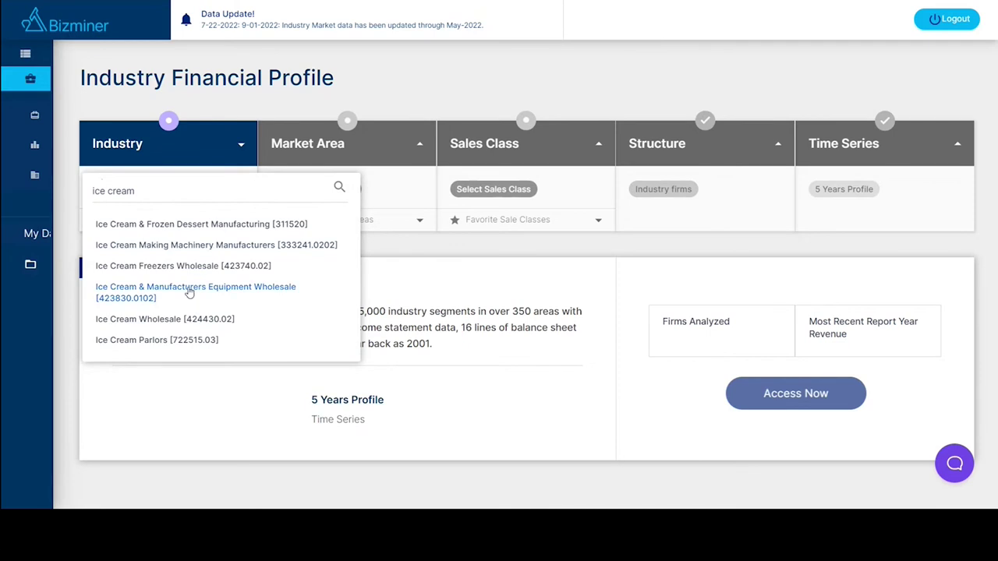
{"action": "left_click", "coordinate": [148, 347]}
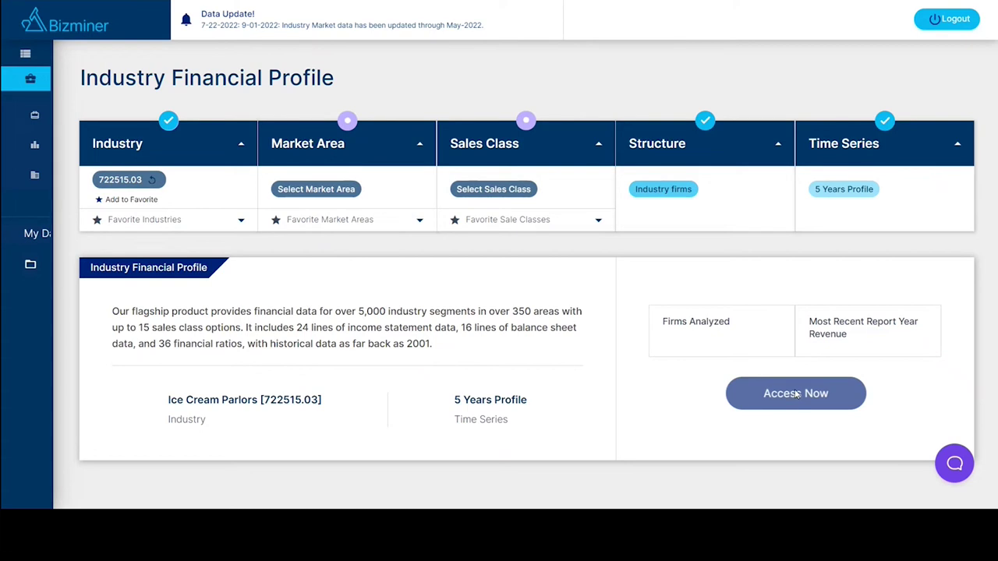
Set the profile's market area to Columbus, OH.
{"action": "left_click", "coordinate": [327, 193]}
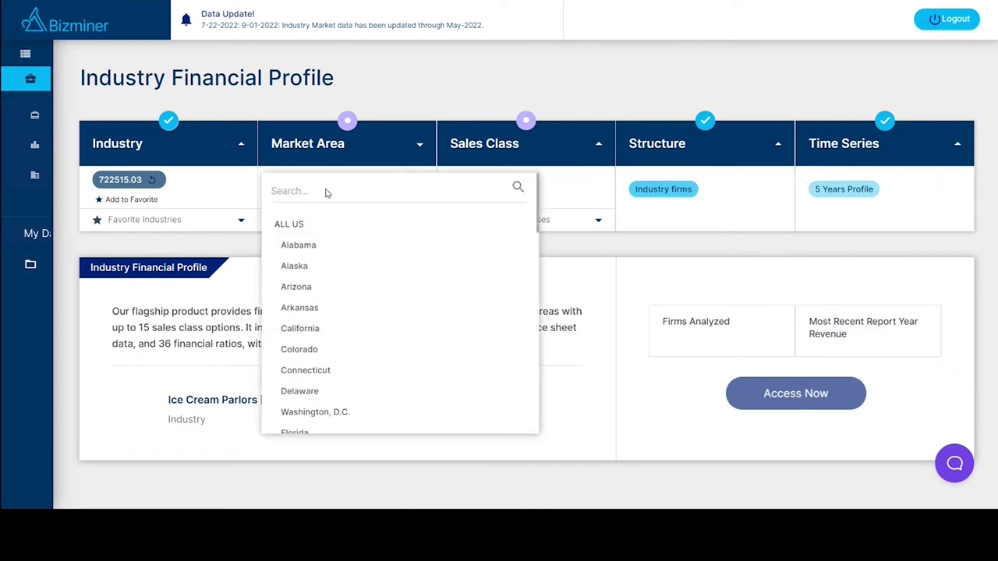
{"action": "scroll", "coordinate": [345, 292], "scroll_direction": "down", "scroll_amount": 1}
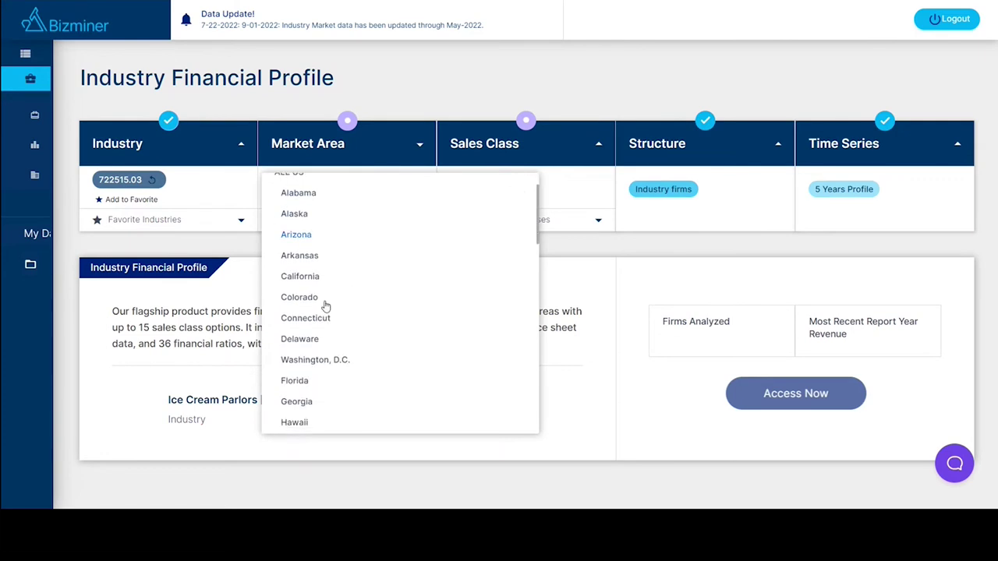
{"action": "scroll", "coordinate": [314, 298], "scroll_direction": "down", "scroll_amount": 2}
{"action": "scroll", "coordinate": [314, 298], "scroll_direction": "down", "scroll_amount": 7}
{"action": "scroll", "coordinate": [331, 320], "scroll_direction": "down", "scroll_amount": 2}
{"action": "left_click", "coordinate": [288, 350]}
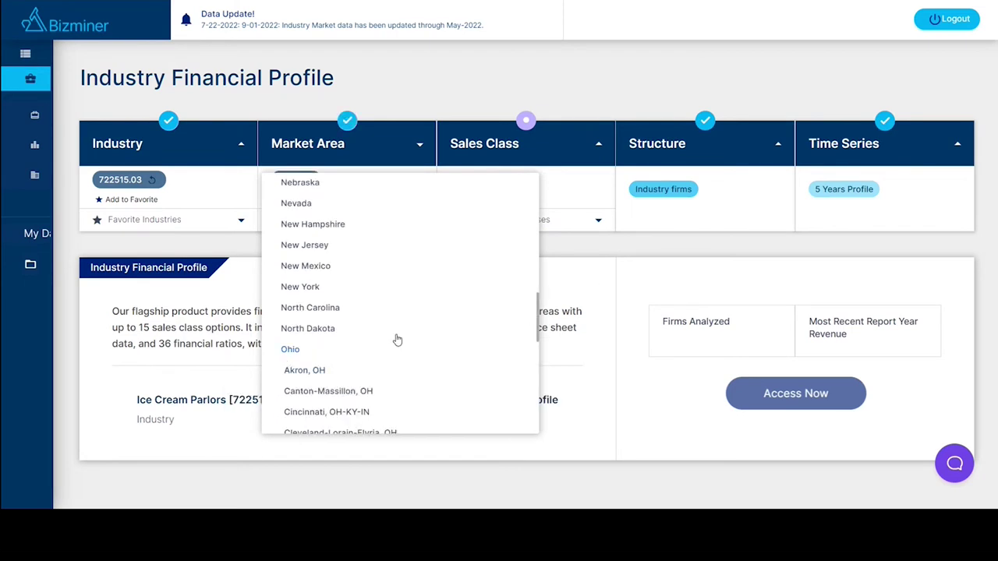
{"action": "scroll", "coordinate": [373, 329], "scroll_direction": "down", "scroll_amount": 2}
{"action": "left_click", "coordinate": [351, 334]}
{"action": "scroll", "coordinate": [350, 330], "scroll_direction": "down", "scroll_amount": 1}
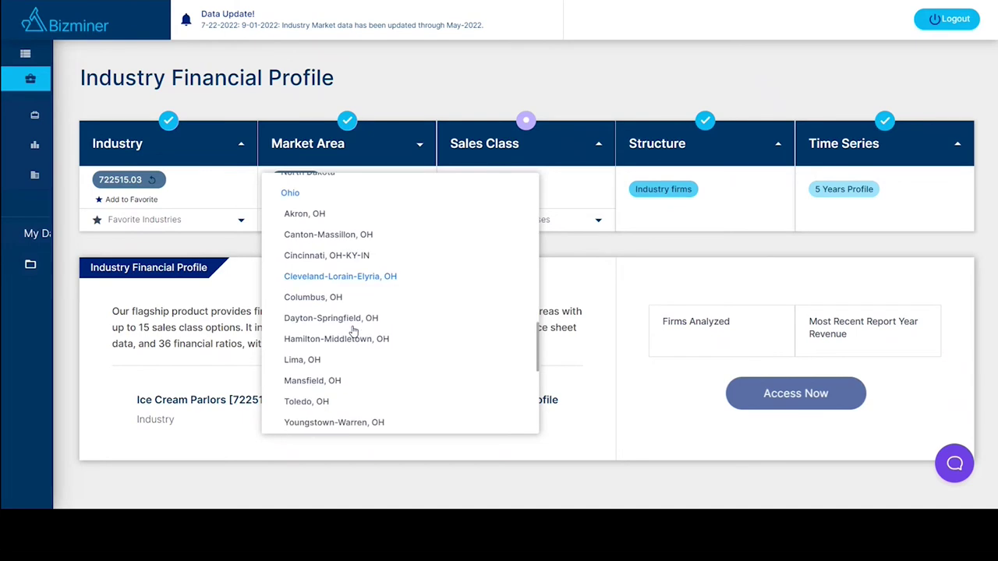
{"action": "scroll", "coordinate": [350, 330], "scroll_direction": "down", "scroll_amount": 1}
{"action": "left_click", "coordinate": [350, 327]}
{"action": "scroll", "coordinate": [335, 350], "scroll_direction": "up", "scroll_amount": 2}
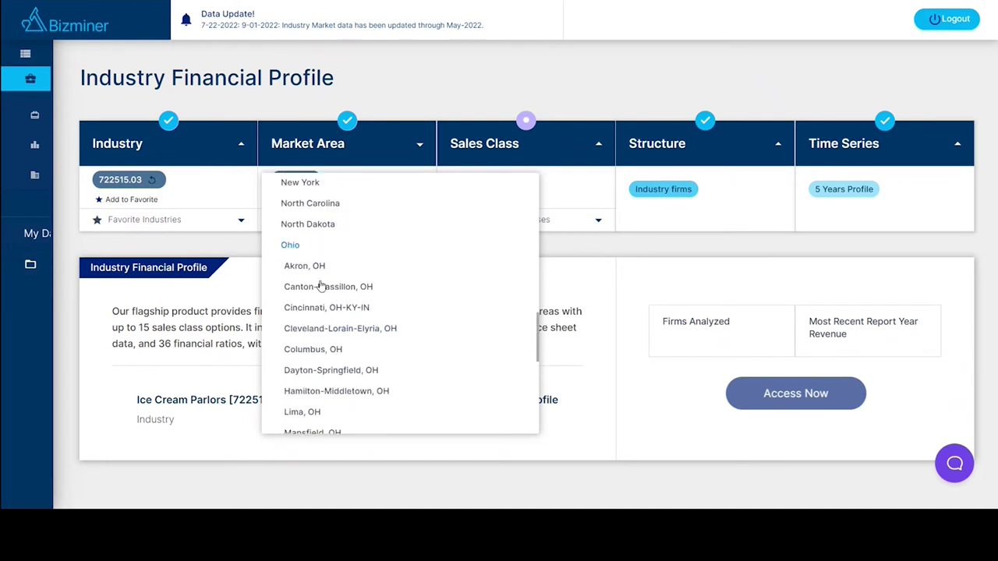
{"action": "left_click", "coordinate": [316, 350]}
{"action": "scroll", "coordinate": [380, 307], "scroll_direction": "down", "scroll_amount": 1}
{"action": "left_click", "coordinate": [585, 286]}
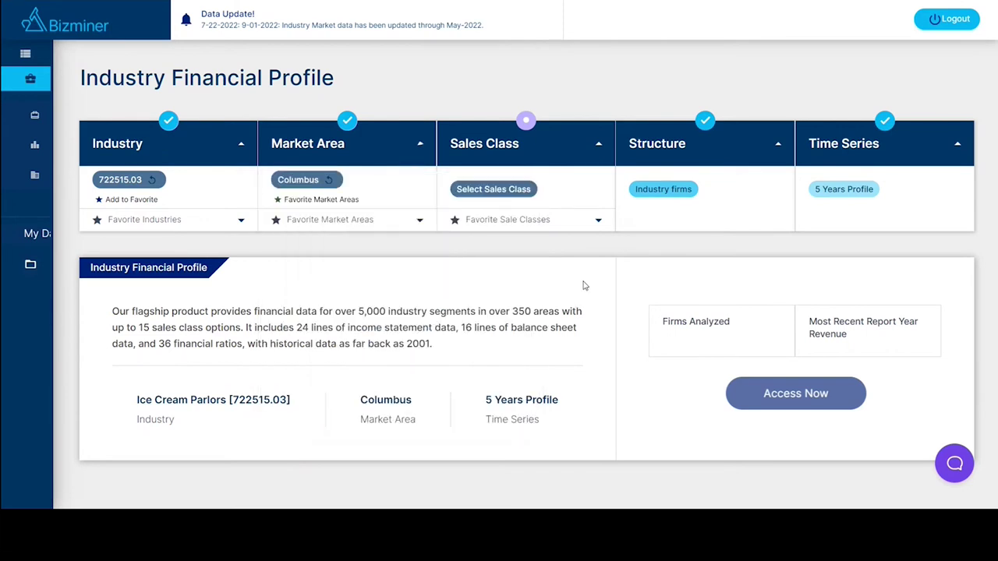
Choose the Small < $1-$5million sales class and request access to the profile.
{"action": "left_click", "coordinate": [499, 192]}
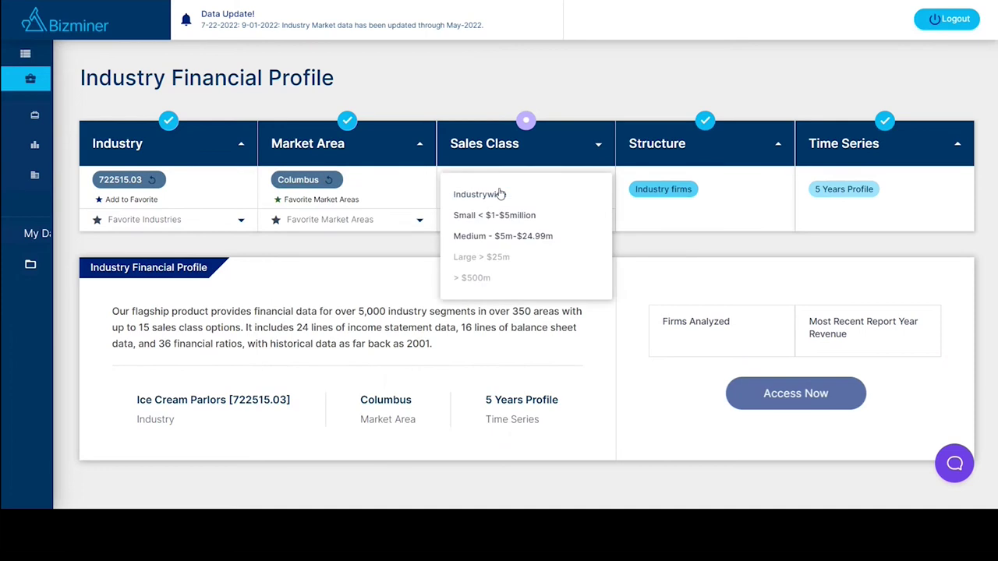
{"action": "scroll", "coordinate": [505, 222], "scroll_direction": "down", "scroll_amount": 1}
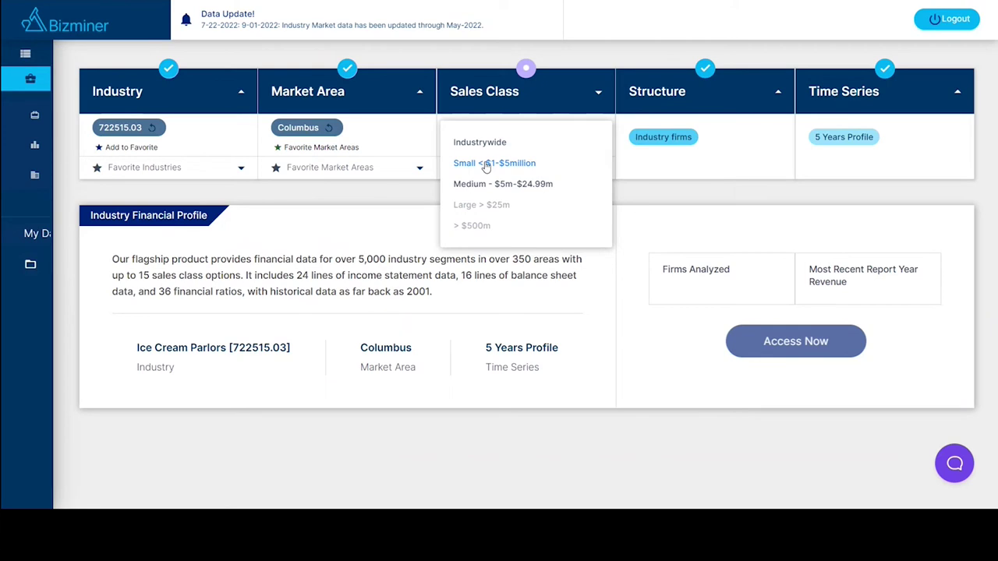
{"action": "left_click", "coordinate": [486, 166]}
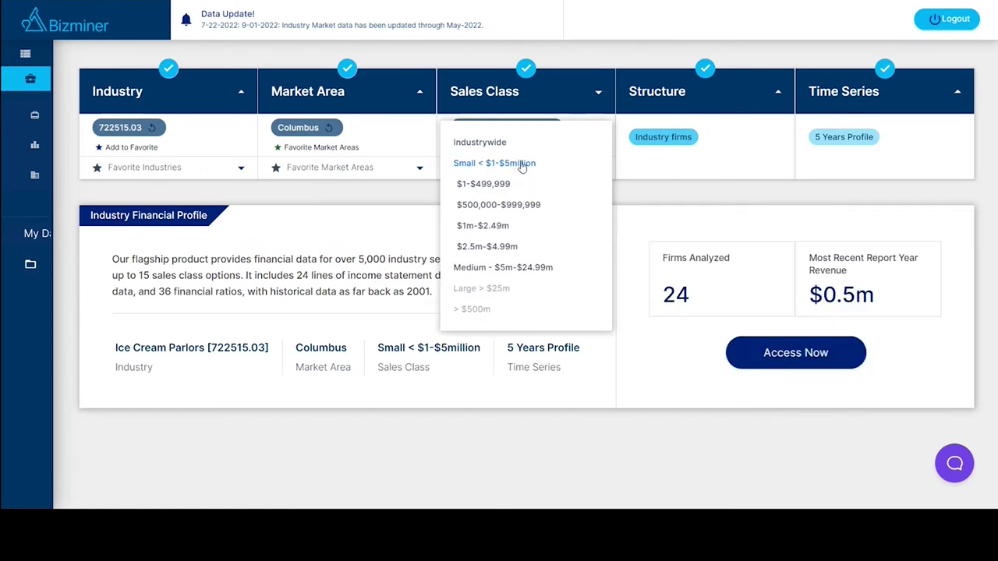
{"action": "left_click", "coordinate": [678, 187]}
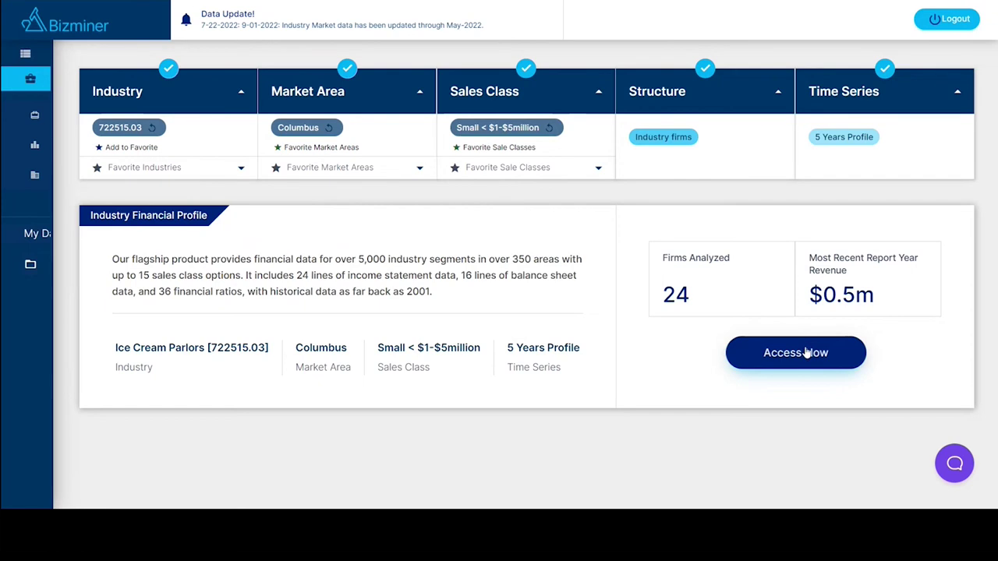
{"action": "left_click", "coordinate": [807, 352]}
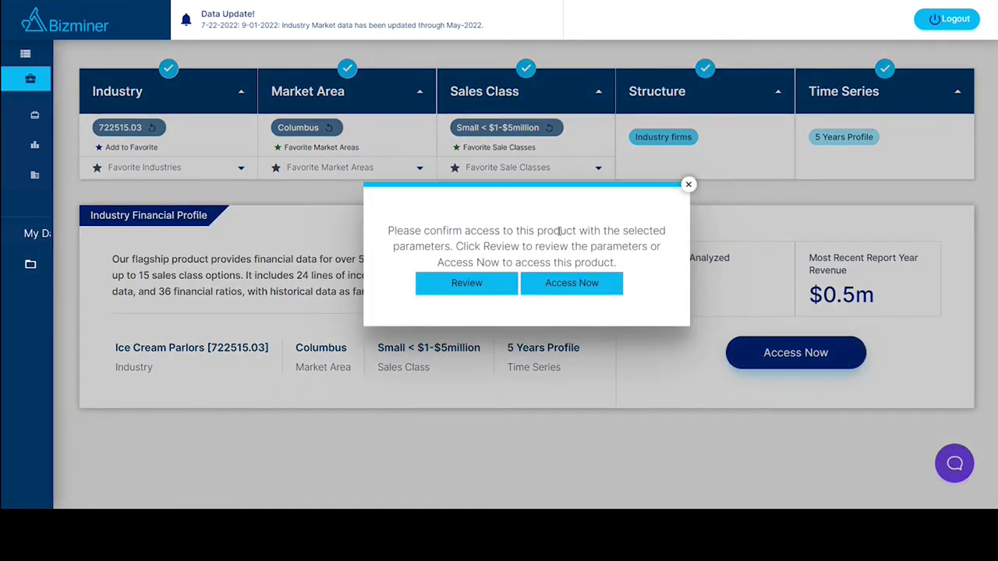
{"action": "left_click", "coordinate": [575, 285]}
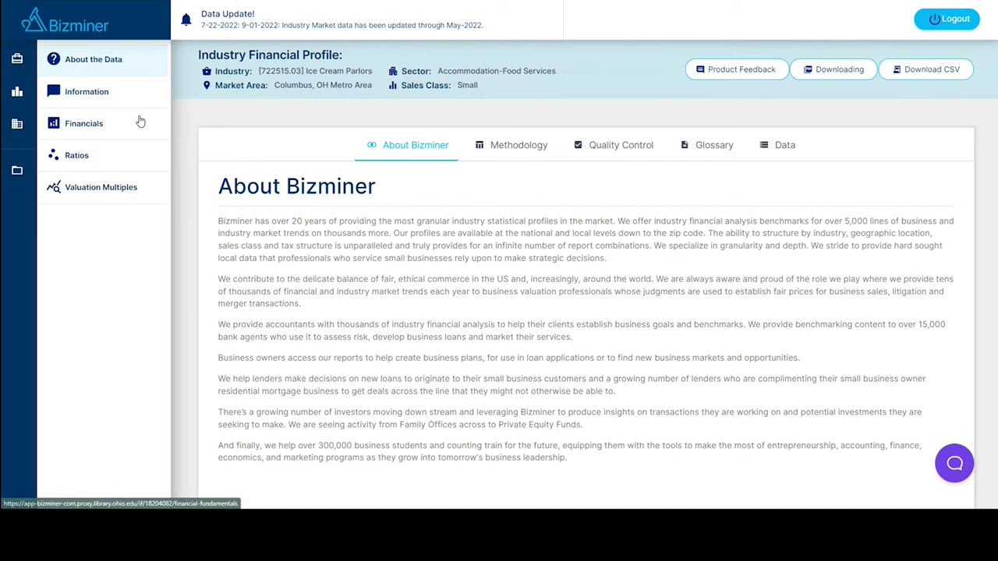
Open the Information section and scroll to the peer firm counts and NAICS hierarchy.
{"action": "left_click", "coordinate": [96, 101]}
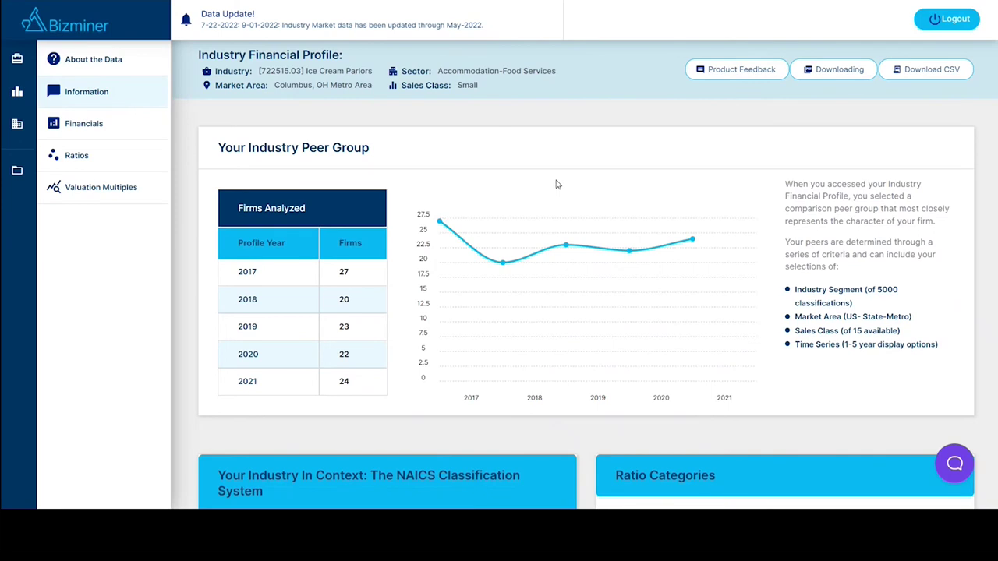
{"action": "scroll", "coordinate": [556, 184], "scroll_direction": "down", "scroll_amount": 1}
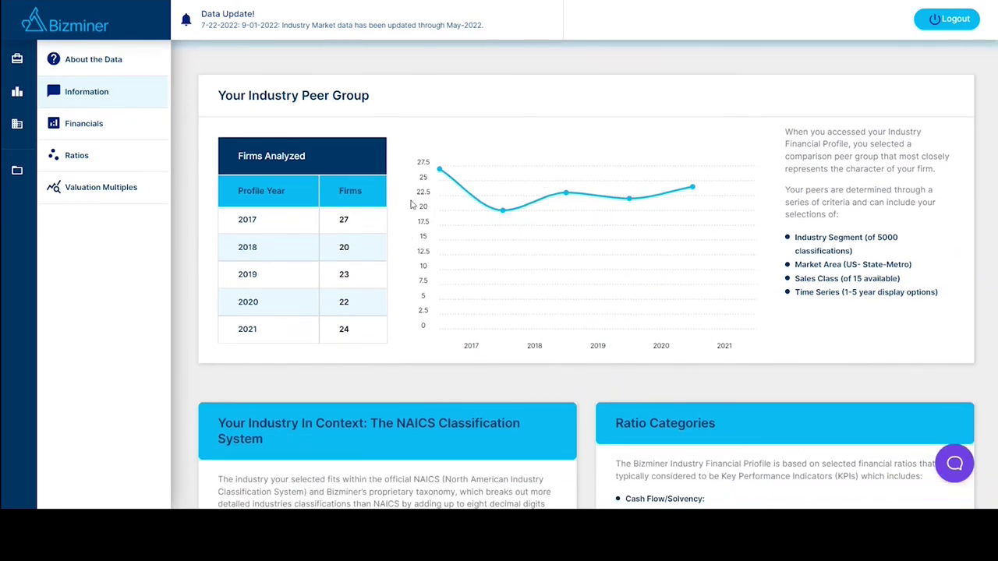
{"action": "scroll", "coordinate": [421, 191], "scroll_direction": "down", "scroll_amount": 6}
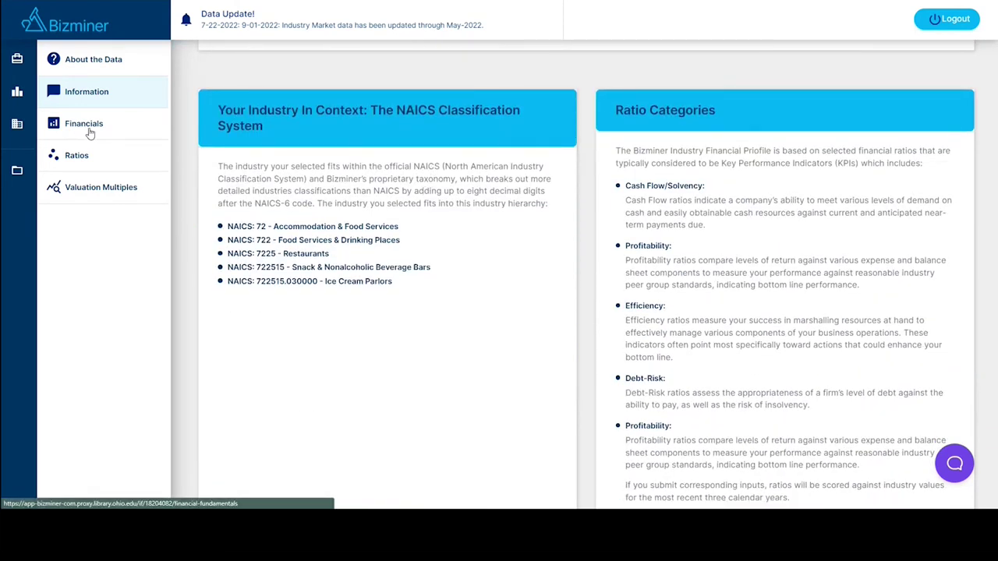
Open the ice cream parlors' Financials and switch the income statement to Dollars.
{"action": "left_click", "coordinate": [109, 125]}
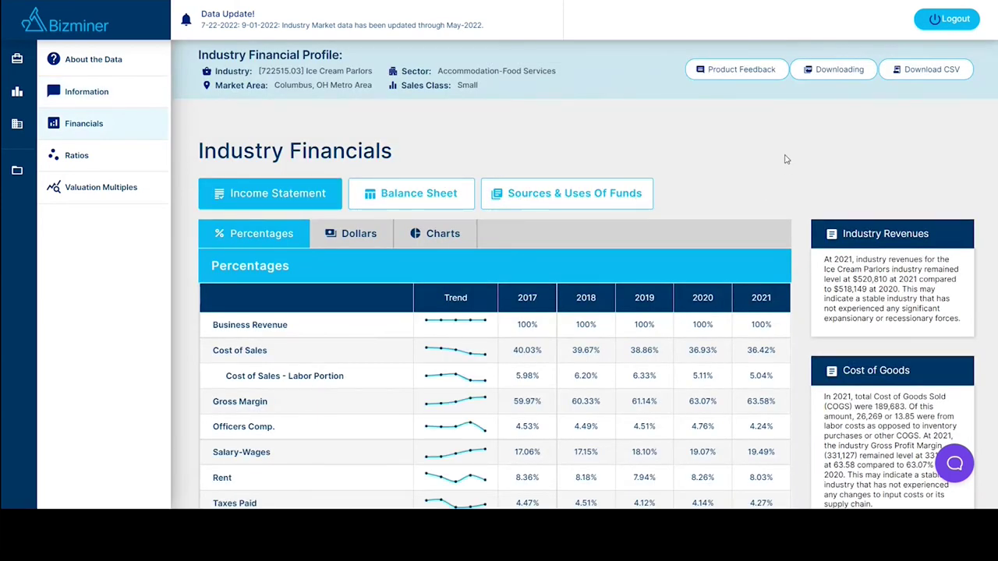
{"action": "scroll", "coordinate": [784, 166], "scroll_direction": "down", "scroll_amount": 1}
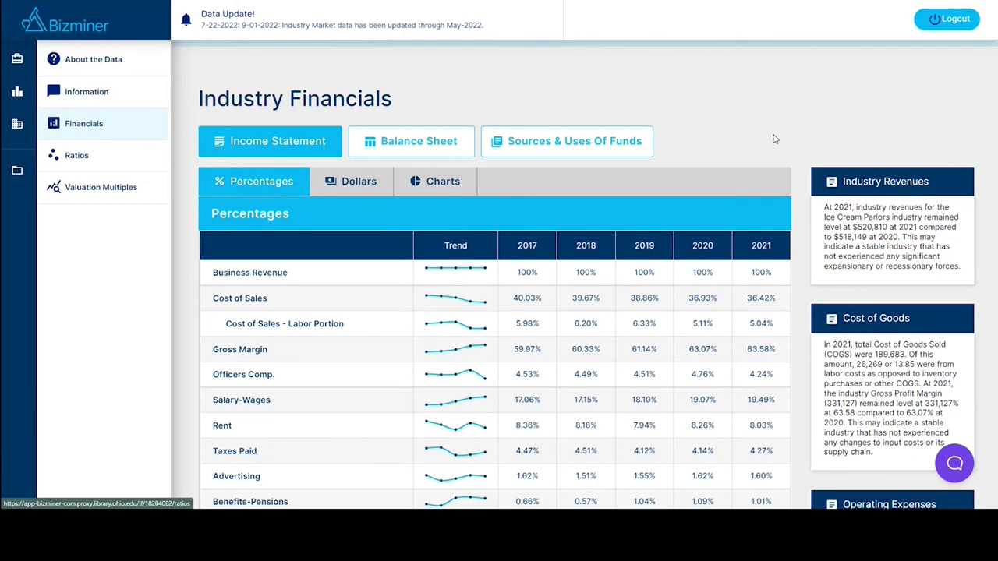
{"action": "scroll", "coordinate": [780, 125], "scroll_direction": "down", "scroll_amount": 2}
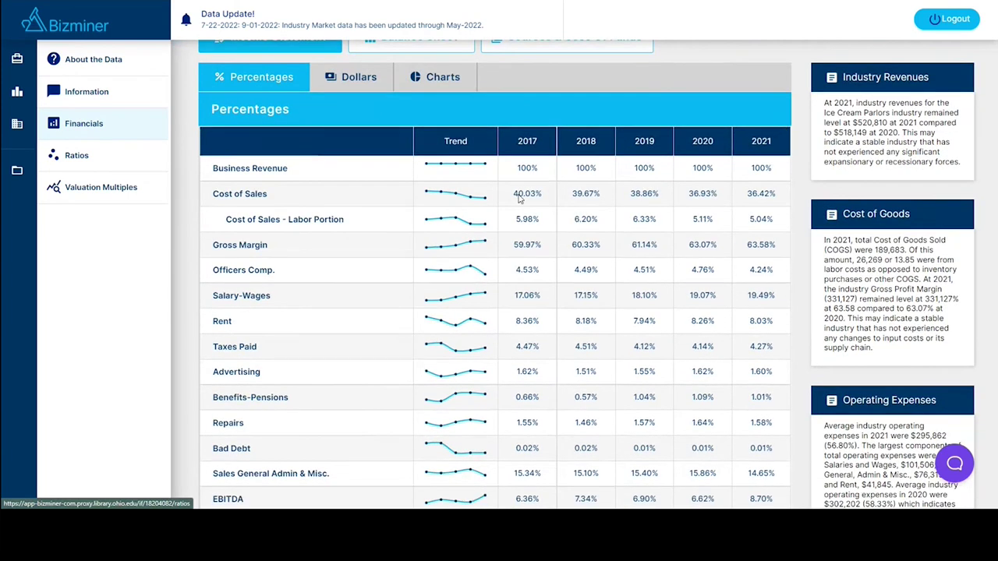
{"action": "mouse_move", "coordinate": [248, 306]}
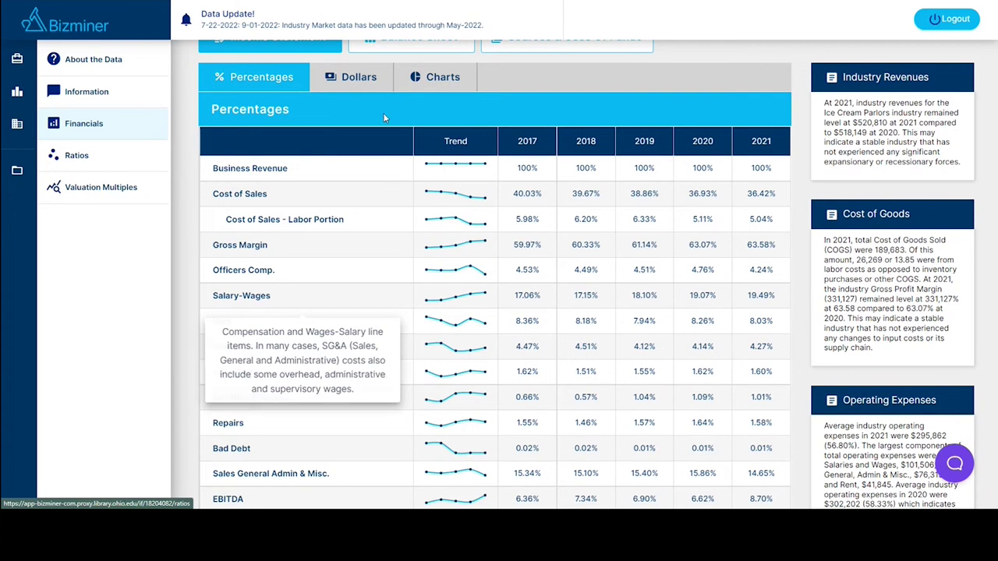
{"action": "left_click", "coordinate": [351, 81]}
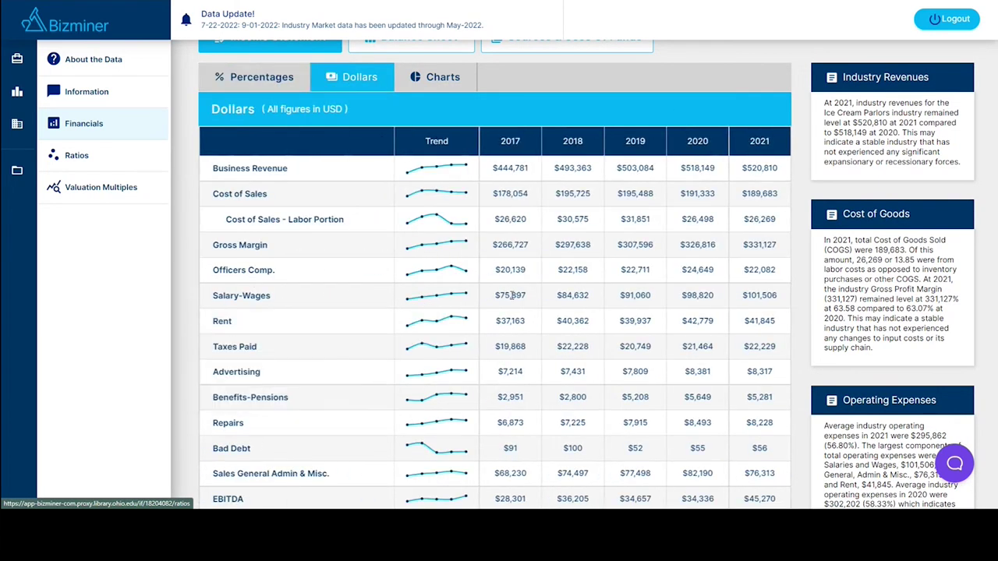
Scroll through the dollar income statement and highlight the Cost of Goods paragraph.
{"action": "mouse_move", "coordinate": [315, 324]}
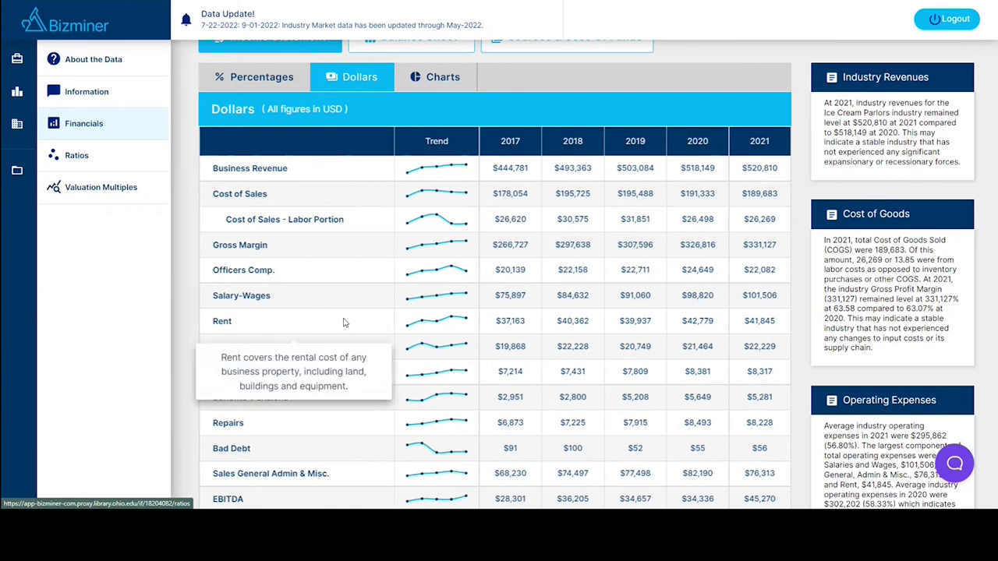
{"action": "scroll", "coordinate": [569, 308], "scroll_direction": "down", "scroll_amount": 3}
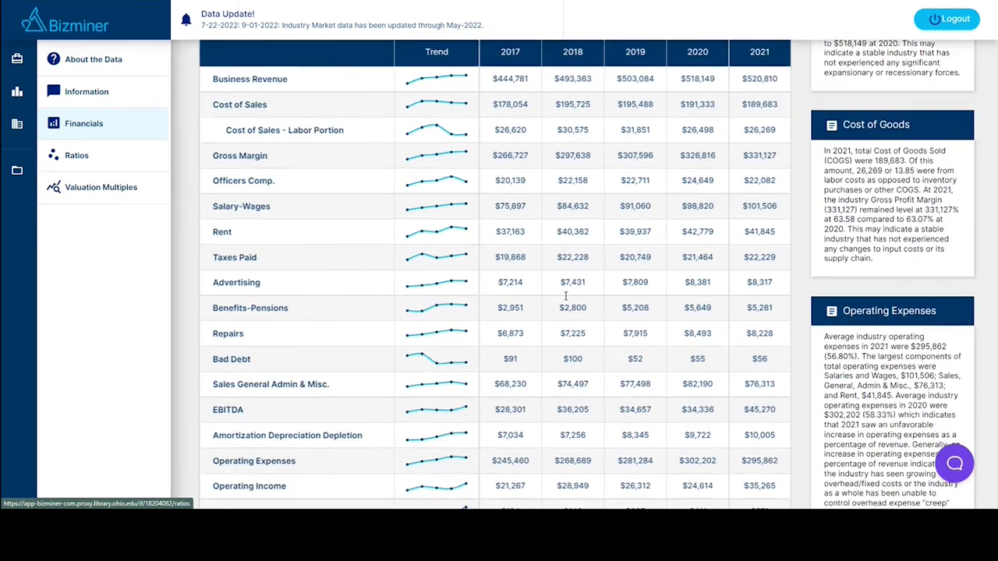
{"action": "scroll", "coordinate": [566, 295], "scroll_direction": "down", "scroll_amount": 5}
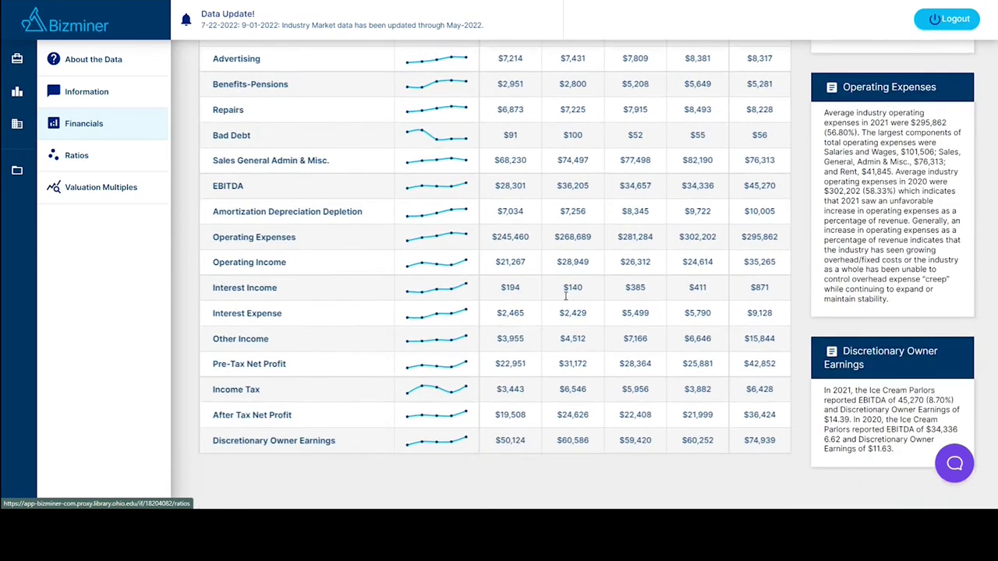
{"action": "mouse_move", "coordinate": [345, 439]}
{"action": "scroll", "coordinate": [676, 414], "scroll_direction": "up", "scroll_amount": 2}
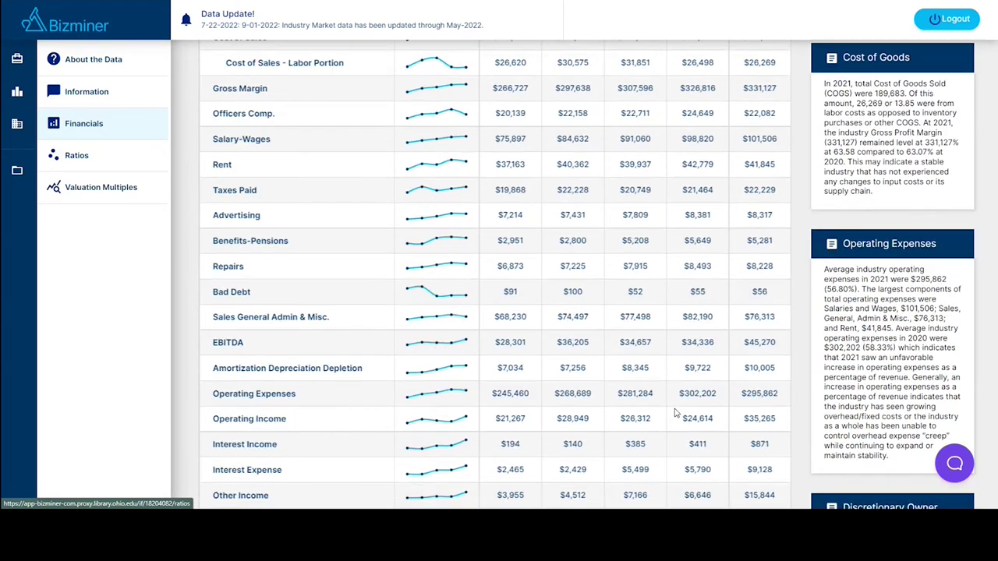
{"action": "scroll", "coordinate": [675, 414], "scroll_direction": "up", "scroll_amount": 2}
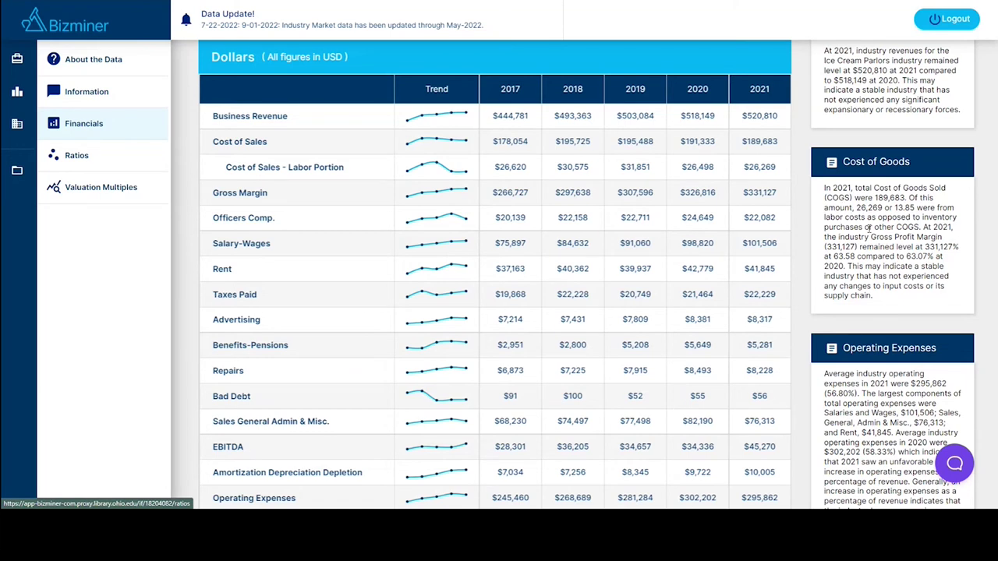
{"action": "scroll", "coordinate": [886, 237], "scroll_direction": "up", "scroll_amount": 1}
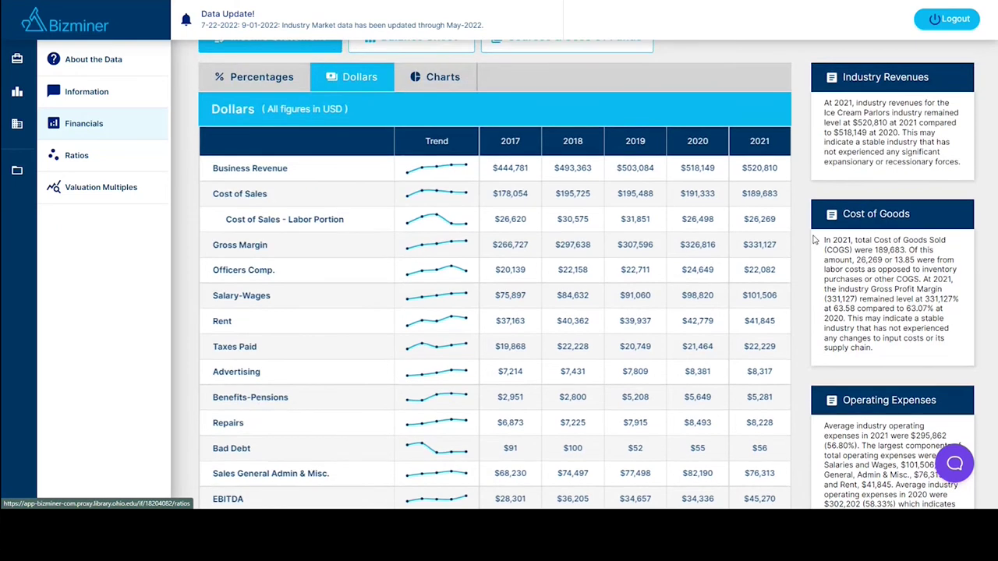
{"action": "left_click_drag", "start_coordinate": [824, 239], "coordinate": [923, 362]}
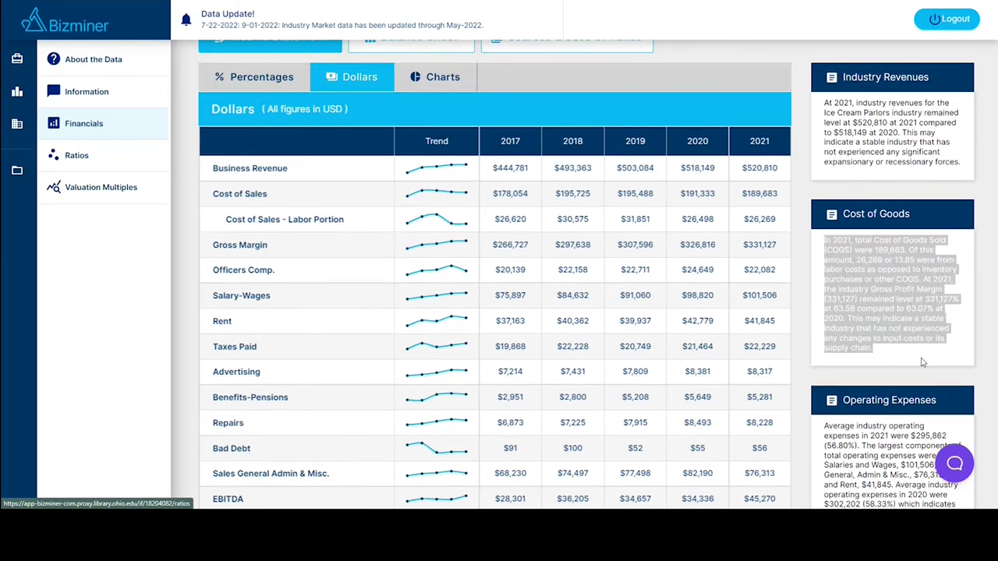
{"action": "left_click", "coordinate": [895, 321]}
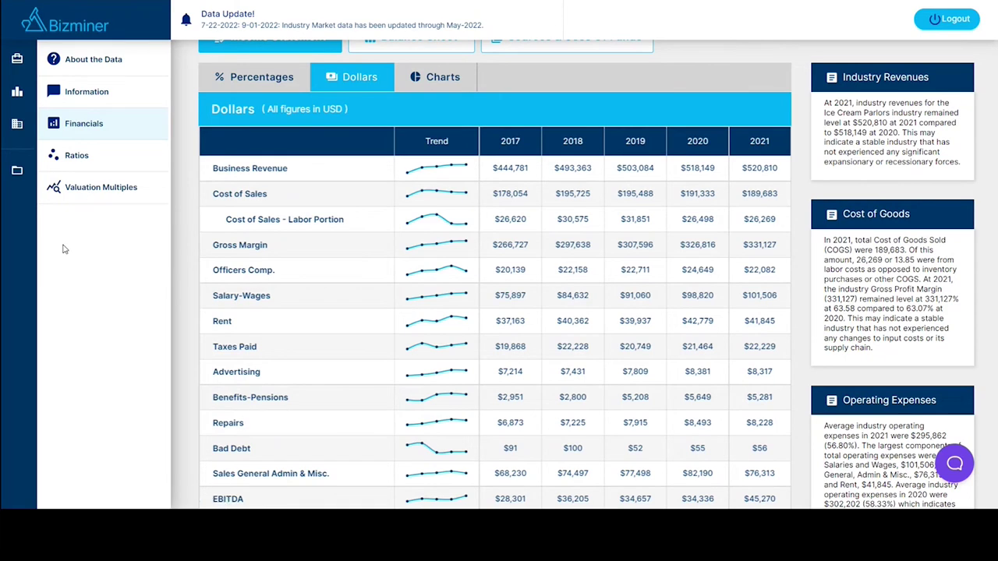
Show the Profitability ratios table, with EBITDA to business revenue at 8.69% for 2021.
{"action": "left_click", "coordinate": [87, 178]}
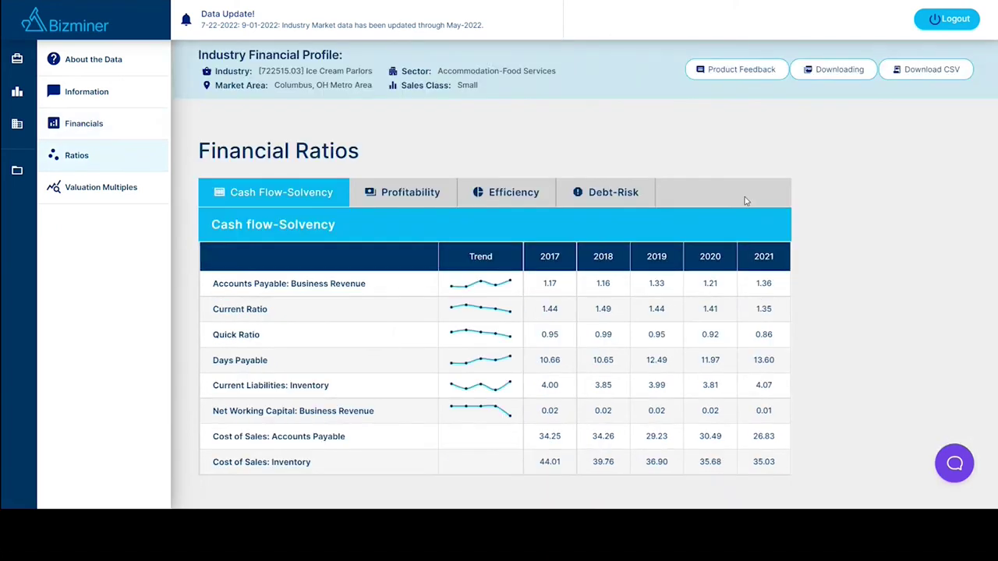
{"action": "left_click", "coordinate": [423, 197]}
{"action": "scroll", "coordinate": [901, 192], "scroll_direction": "down", "scroll_amount": 1}
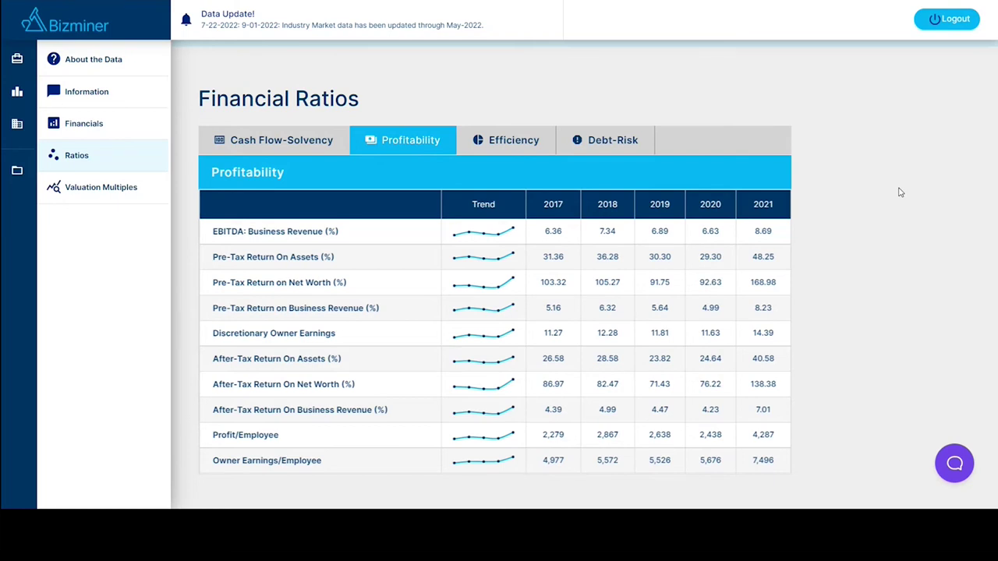
{"action": "scroll", "coordinate": [670, 114], "scroll_direction": "up", "scroll_amount": 2}
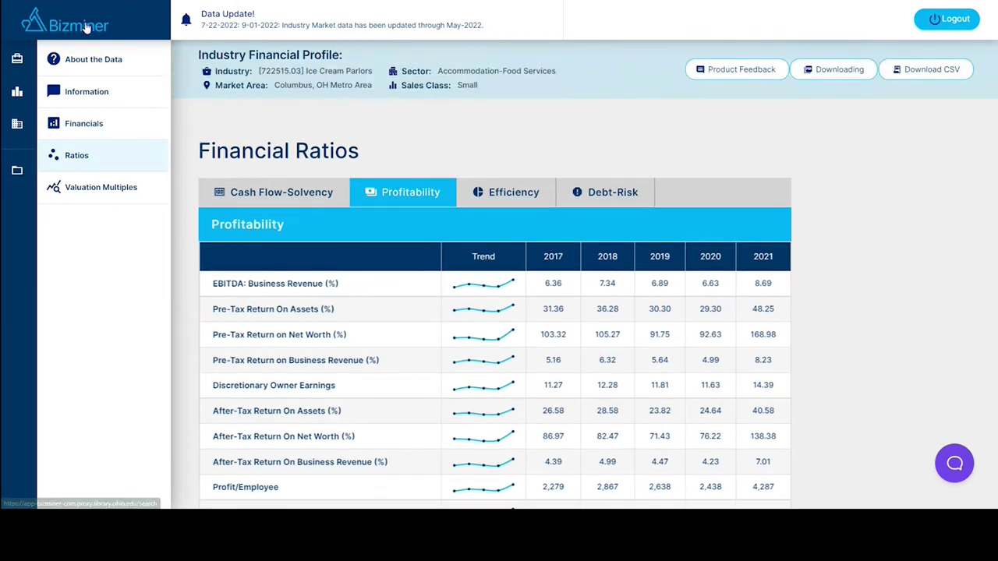
Begin a new Industry Market Profile and pick Ice Cream Parlors [722515.03] via an 'ice cream' search.
{"action": "left_click", "coordinate": [513, 71]}
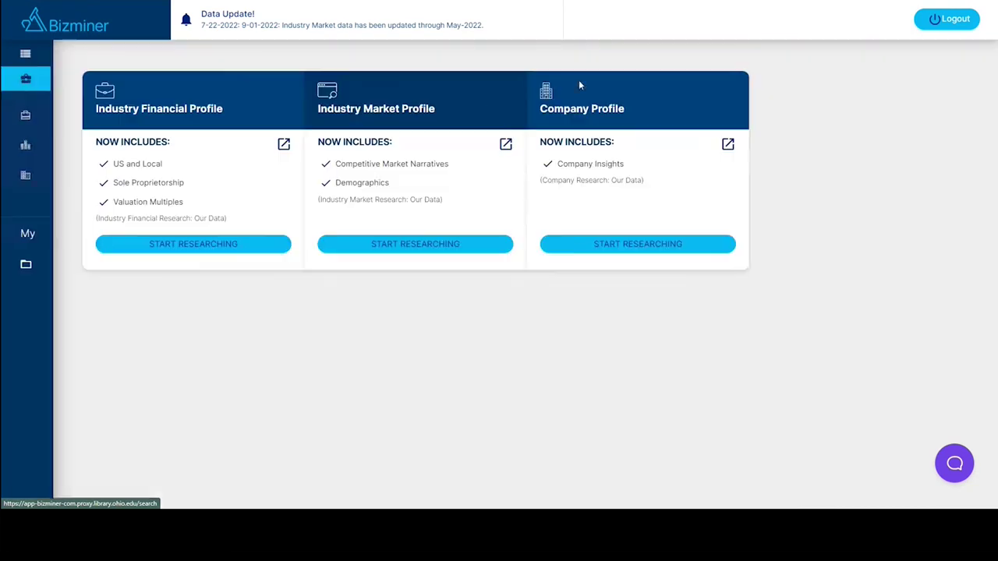
{"action": "left_click", "coordinate": [412, 248]}
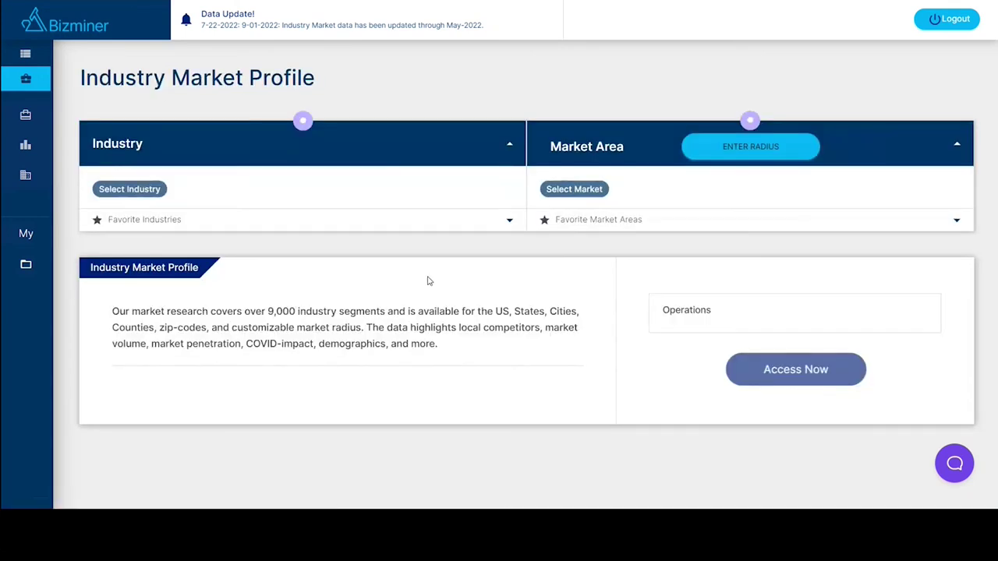
{"action": "left_click", "coordinate": [130, 189]}
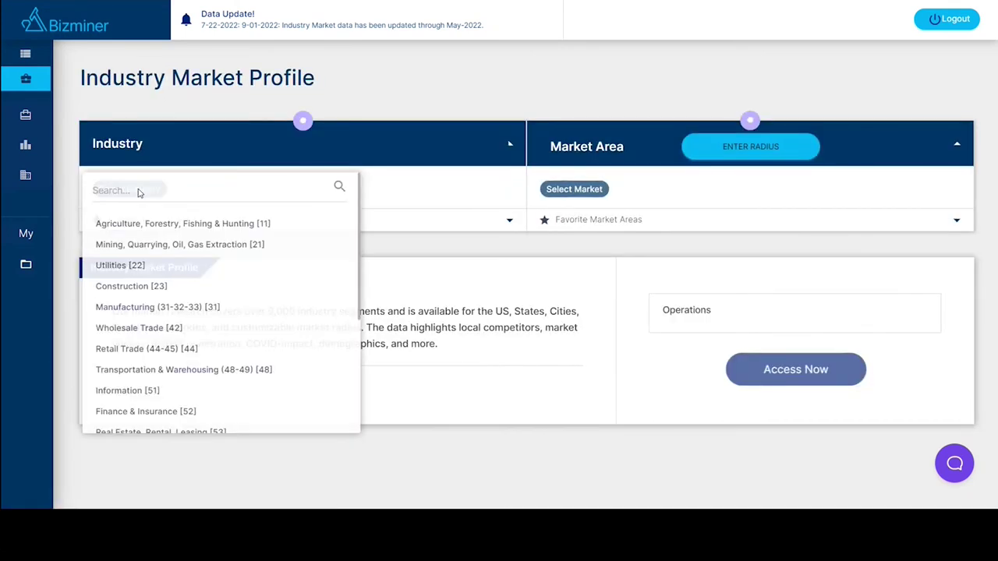
{"action": "left_click", "coordinate": [141, 192]}
{"action": "type", "text": "ice cream"}
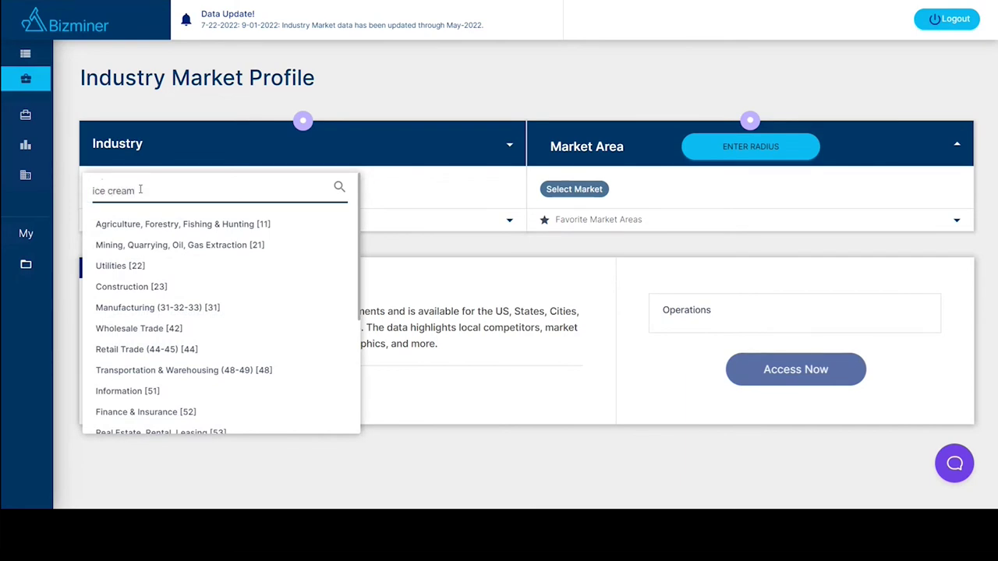
{"action": "left_click", "coordinate": [339, 188]}
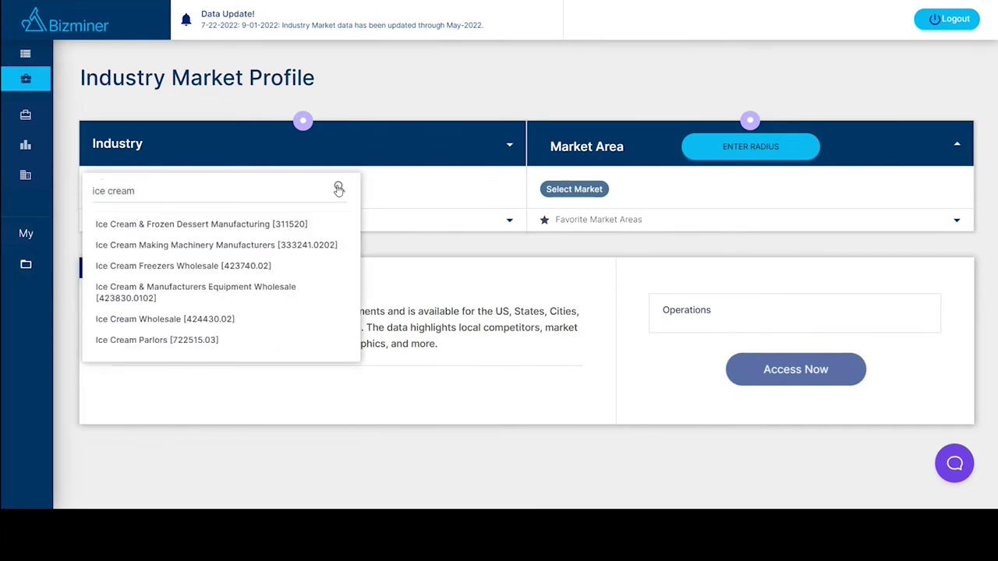
{"action": "left_click", "coordinate": [137, 340]}
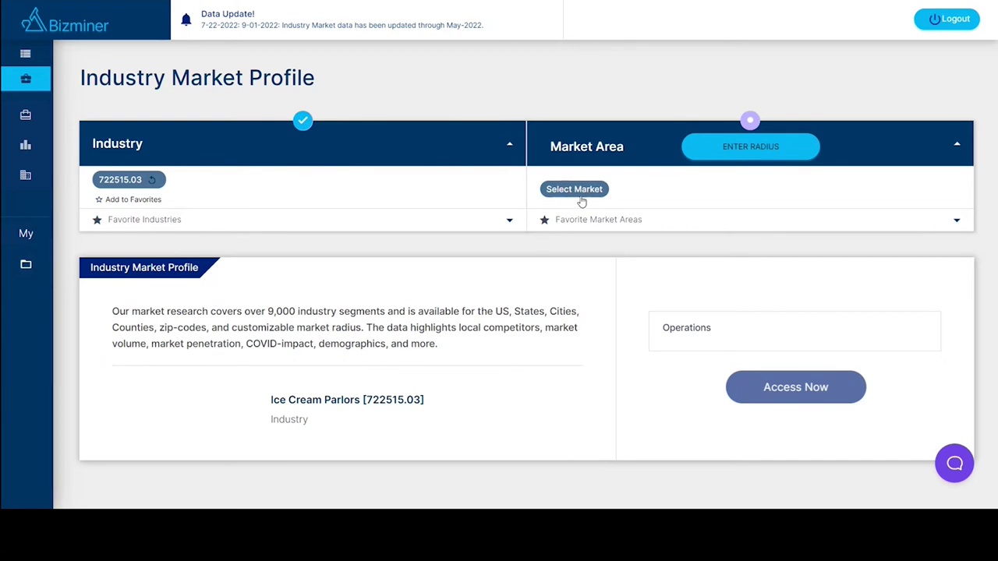
Browse the market area list and choose Ohio.
{"action": "left_click", "coordinate": [577, 191]}
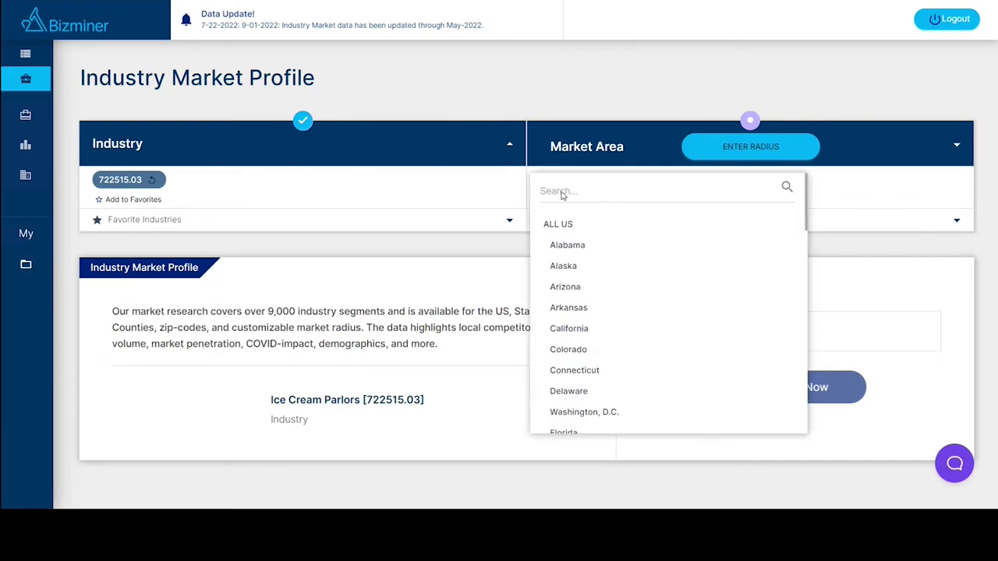
{"action": "scroll", "coordinate": [575, 316], "scroll_direction": "down", "scroll_amount": 3}
{"action": "scroll", "coordinate": [575, 314], "scroll_direction": "down", "scroll_amount": 5}
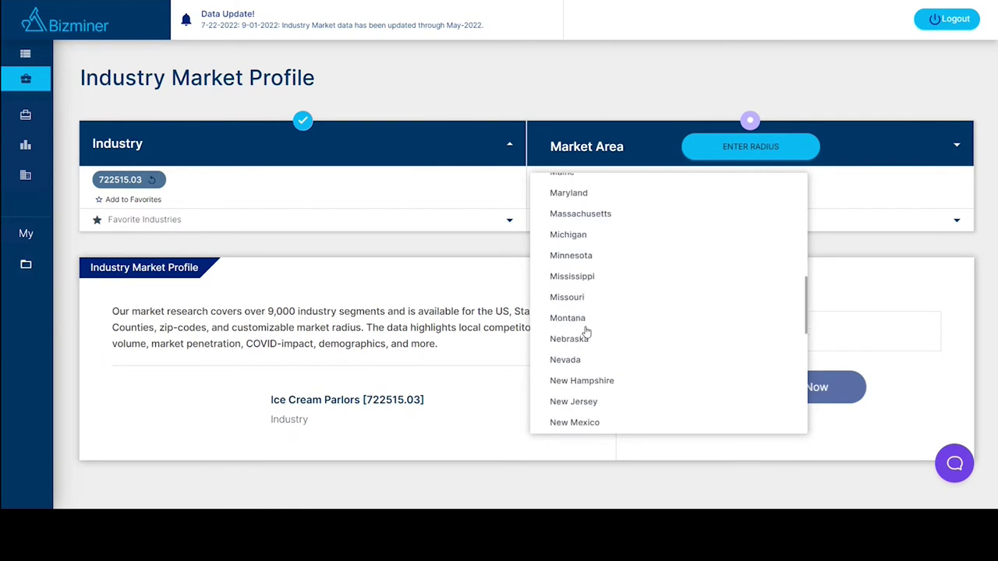
{"action": "scroll", "coordinate": [578, 319], "scroll_direction": "down", "scroll_amount": 2}
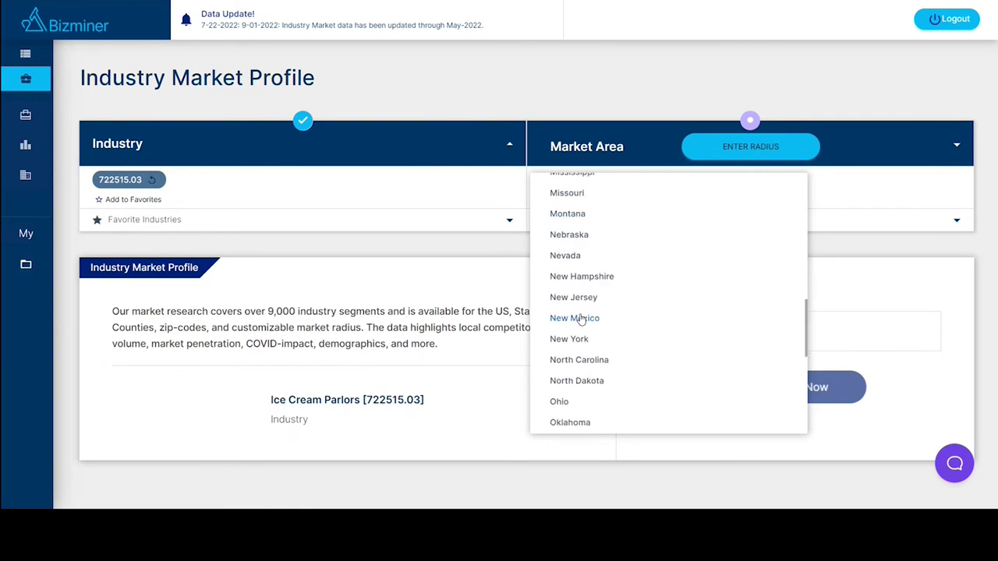
{"action": "left_click", "coordinate": [563, 402]}
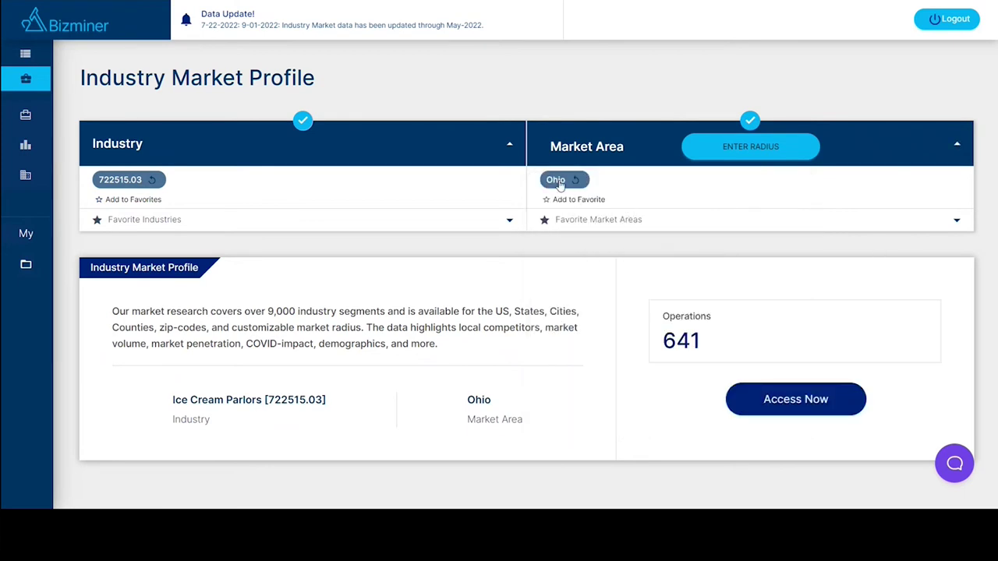
Reset the market, look through Ohio's counties and zips, then clear the Ohio selection.
{"action": "left_click", "coordinate": [558, 183]}
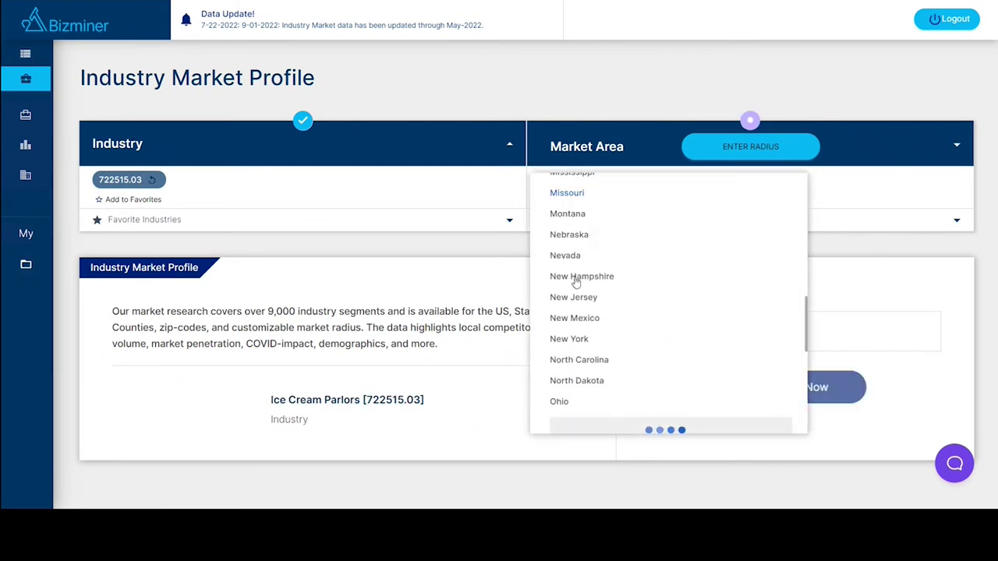
{"action": "scroll", "coordinate": [648, 301], "scroll_direction": "down", "scroll_amount": 3}
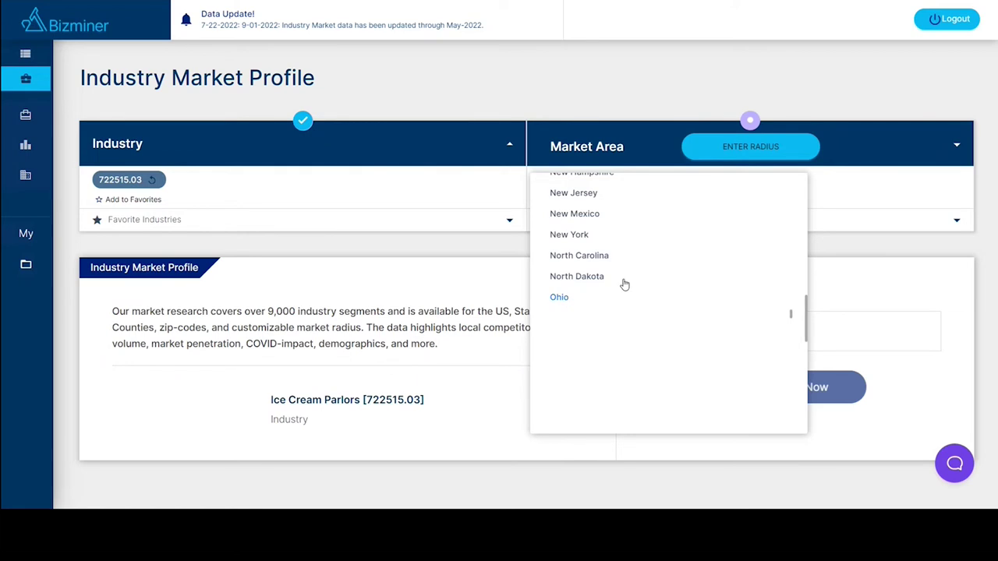
{"action": "scroll", "coordinate": [753, 261], "scroll_direction": "down", "scroll_amount": 1}
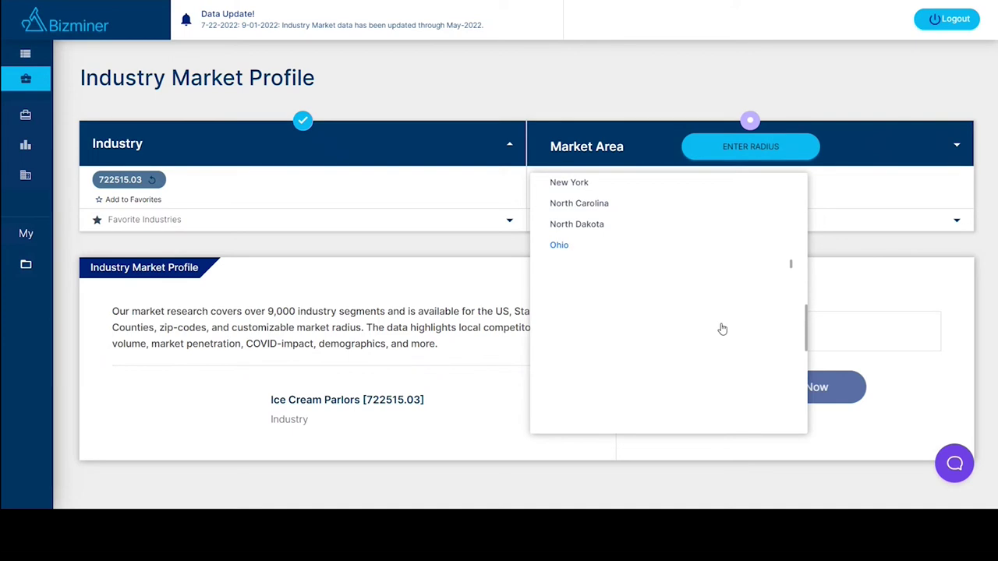
{"action": "left_click", "coordinate": [559, 246]}
{"action": "scroll", "coordinate": [668, 281], "scroll_direction": "up", "scroll_amount": 5}
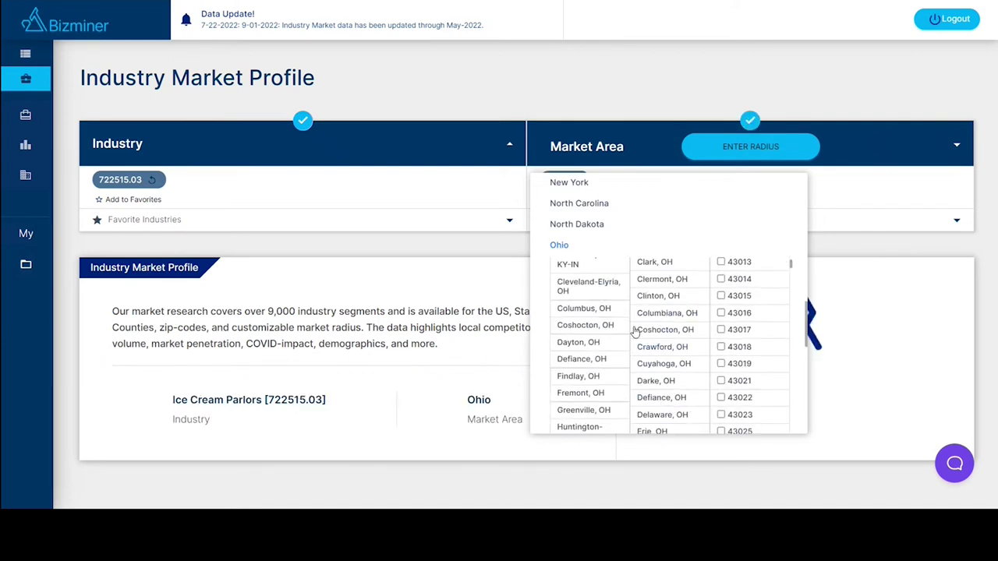
{"action": "scroll", "coordinate": [635, 331], "scroll_direction": "up", "scroll_amount": 3}
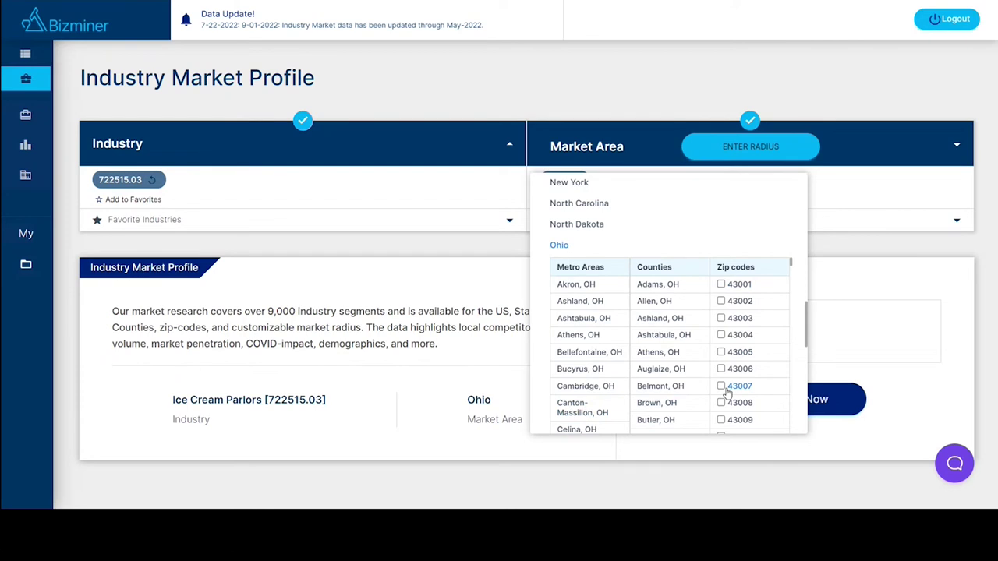
{"action": "left_click", "coordinate": [722, 308]}
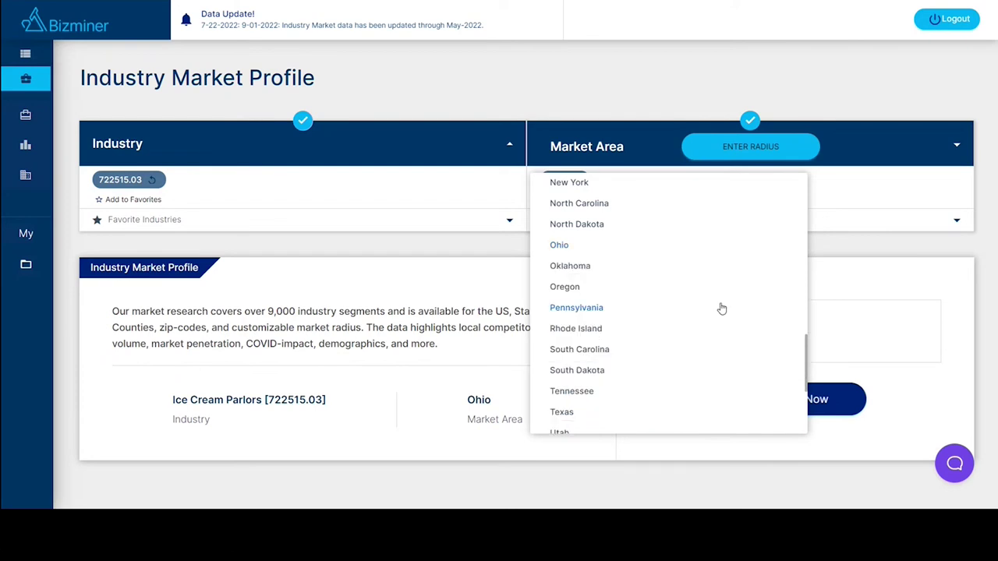
{"action": "left_click", "coordinate": [567, 246]}
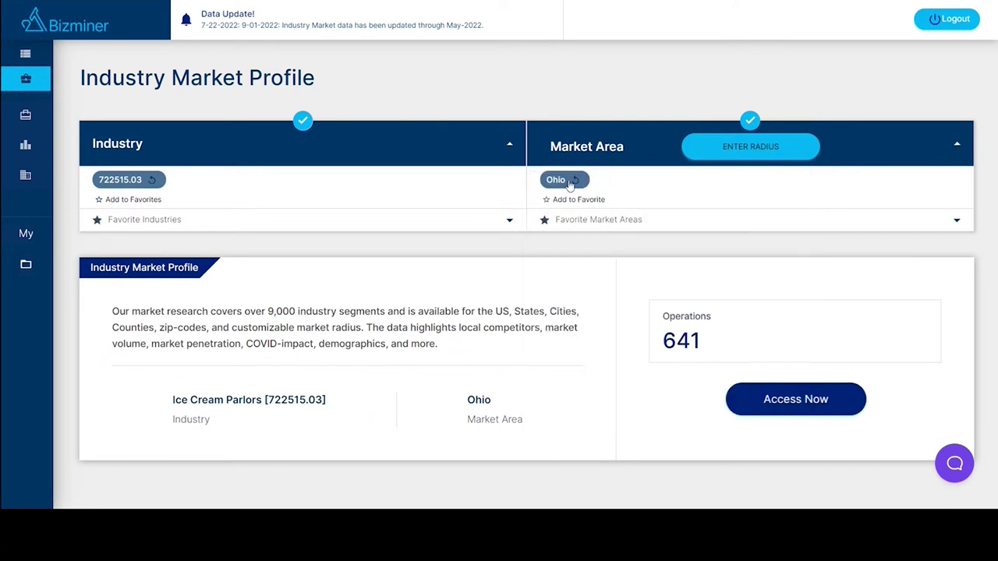
{"action": "left_click", "coordinate": [560, 184]}
Search market areas for 'franklin', choose Franklin, OH, and request the profile with Access Now.
{"action": "left_click", "coordinate": [588, 191]}
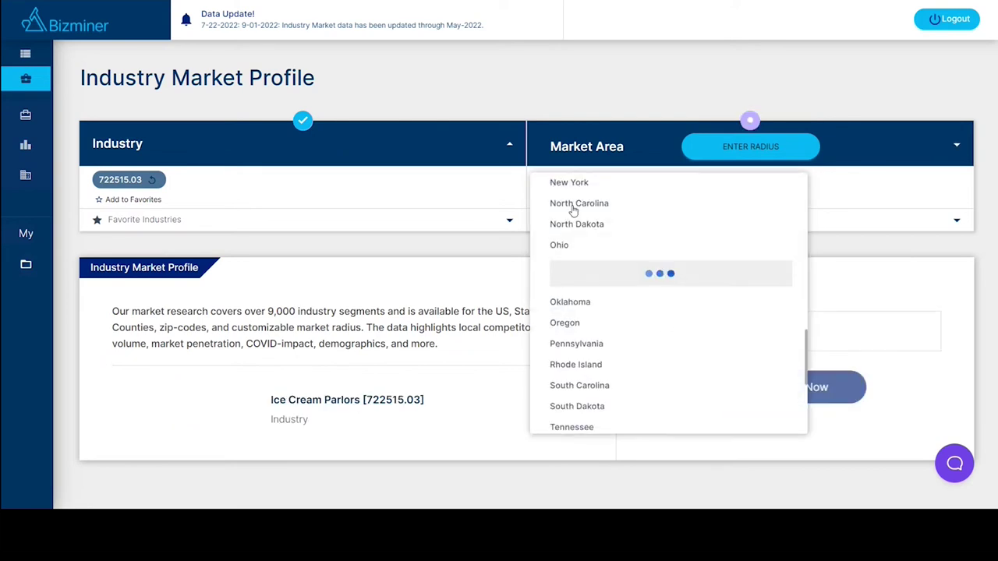
{"action": "scroll", "coordinate": [616, 262], "scroll_direction": "up", "scroll_amount": 10}
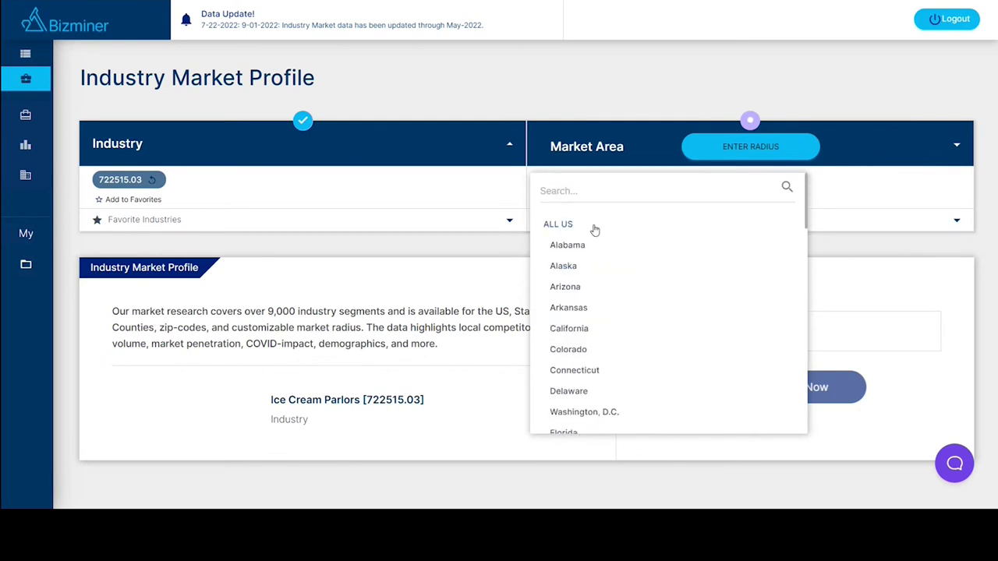
{"action": "left_click", "coordinate": [574, 191]}
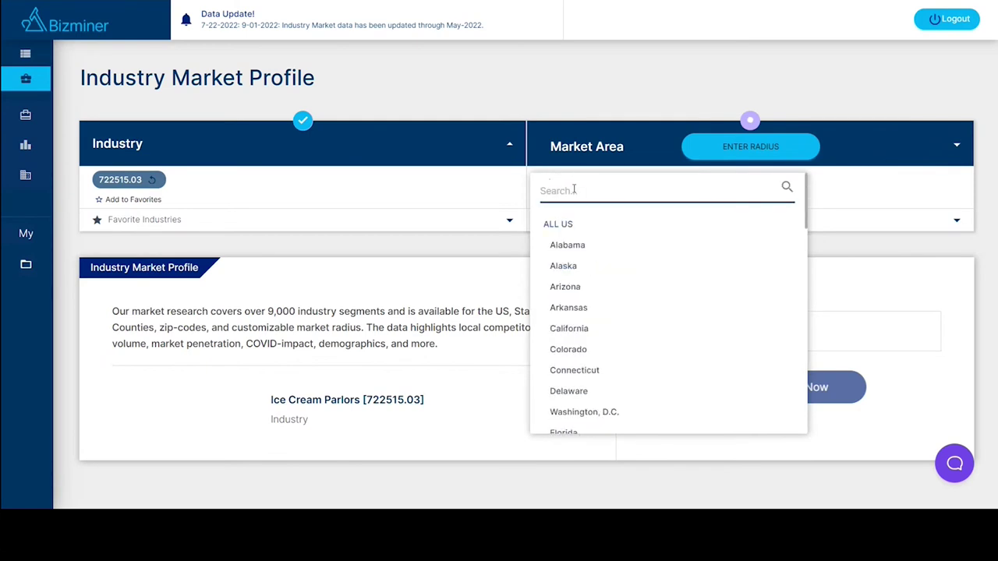
{"action": "type", "text": "franklin"}
{"action": "left_click", "coordinate": [786, 187]}
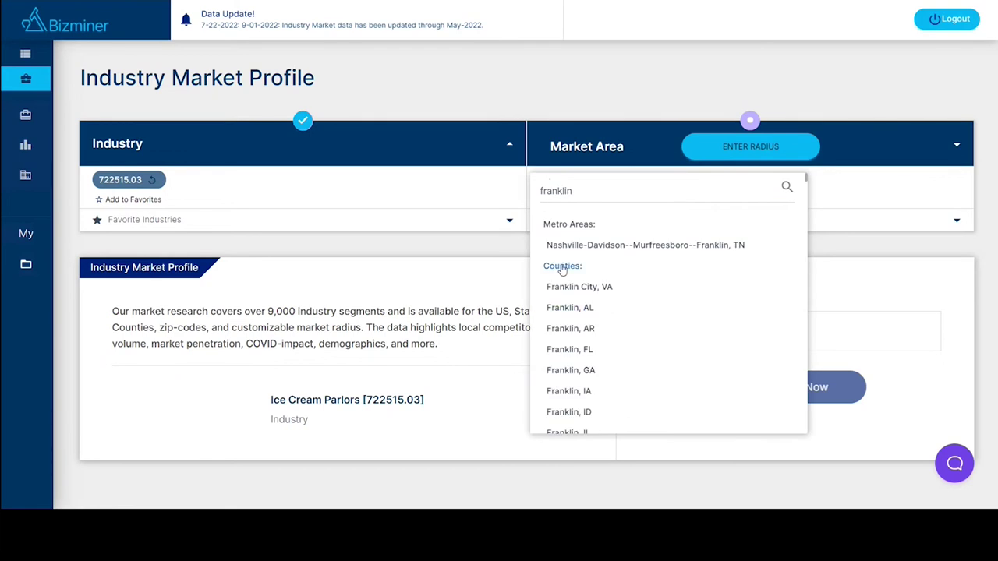
{"action": "scroll", "coordinate": [563, 359], "scroll_direction": "down", "scroll_amount": 3}
{"action": "scroll", "coordinate": [566, 358], "scroll_direction": "down", "scroll_amount": 6}
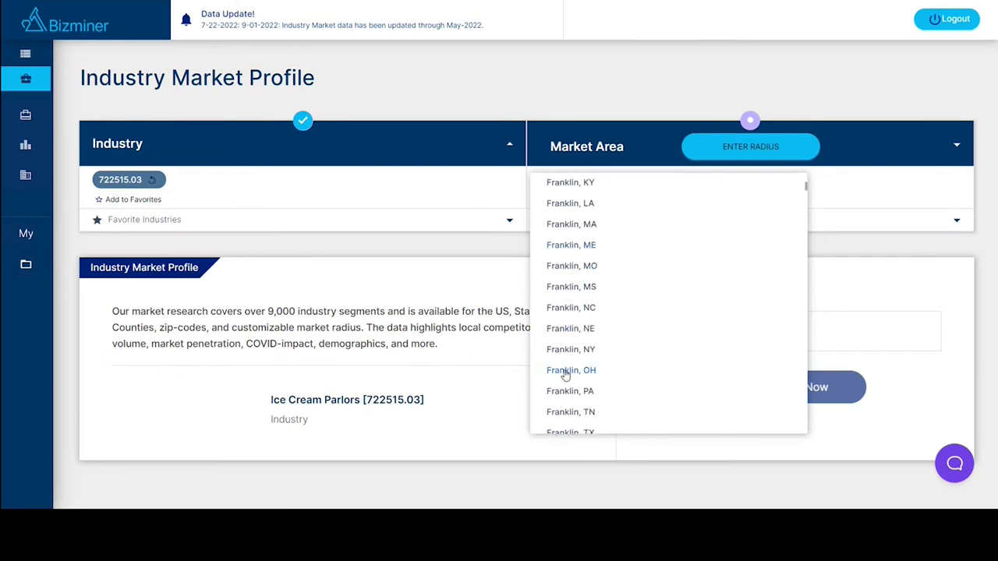
{"action": "left_click", "coordinate": [567, 371]}
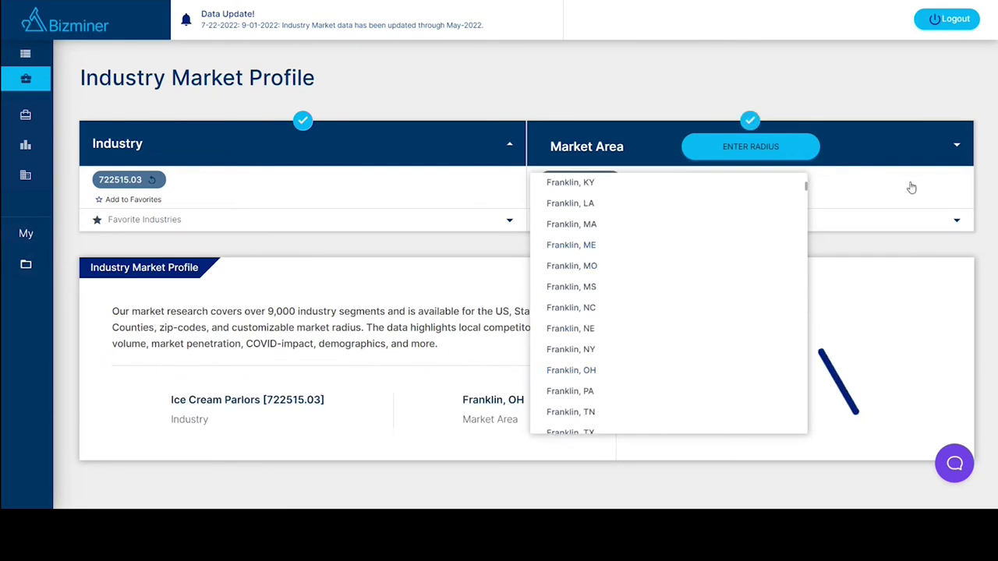
{"action": "left_click", "coordinate": [881, 243]}
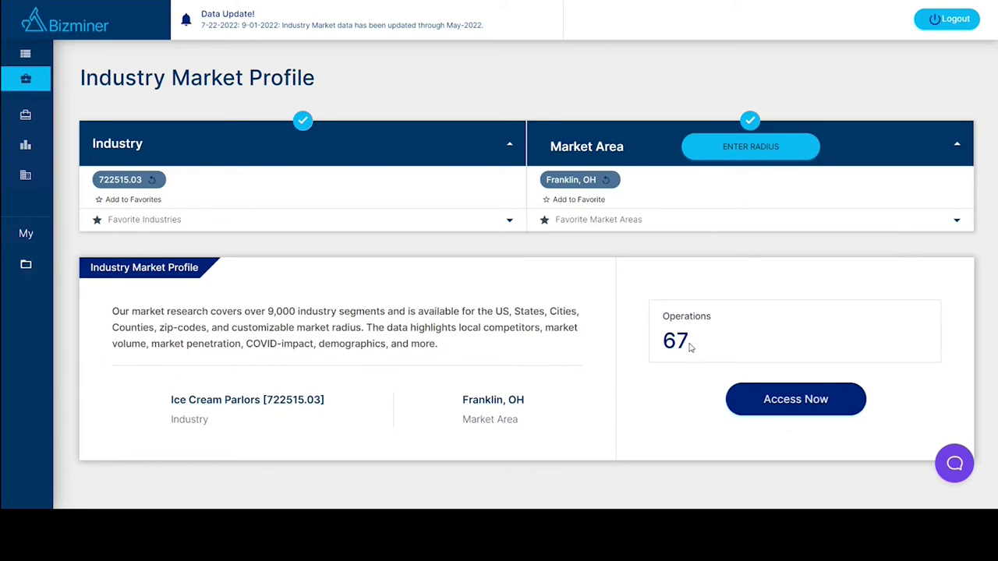
{"action": "left_click", "coordinate": [799, 401]}
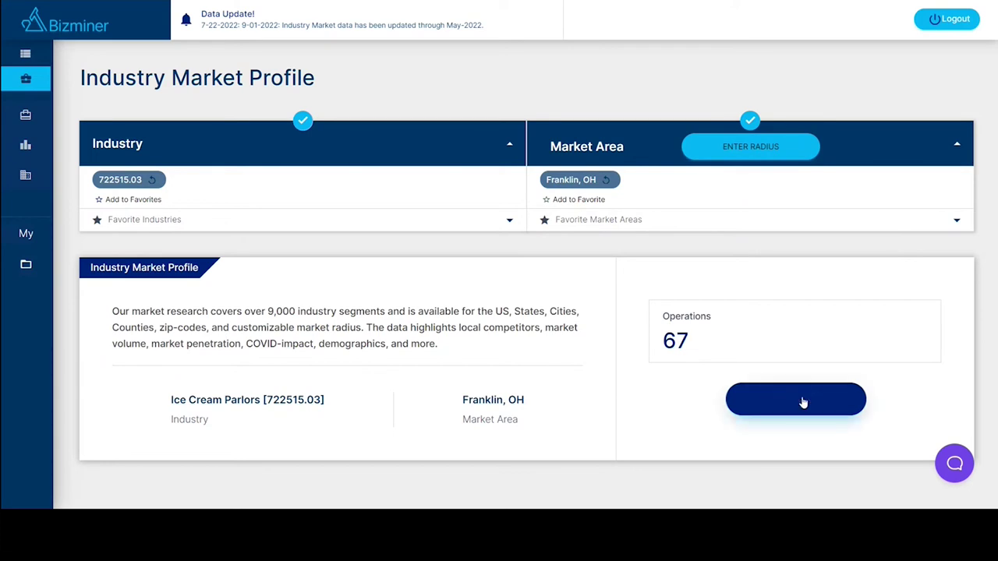
Confirm opening the profile report and scroll the research guide's Local Market Info page.
{"action": "left_click", "coordinate": [571, 285]}
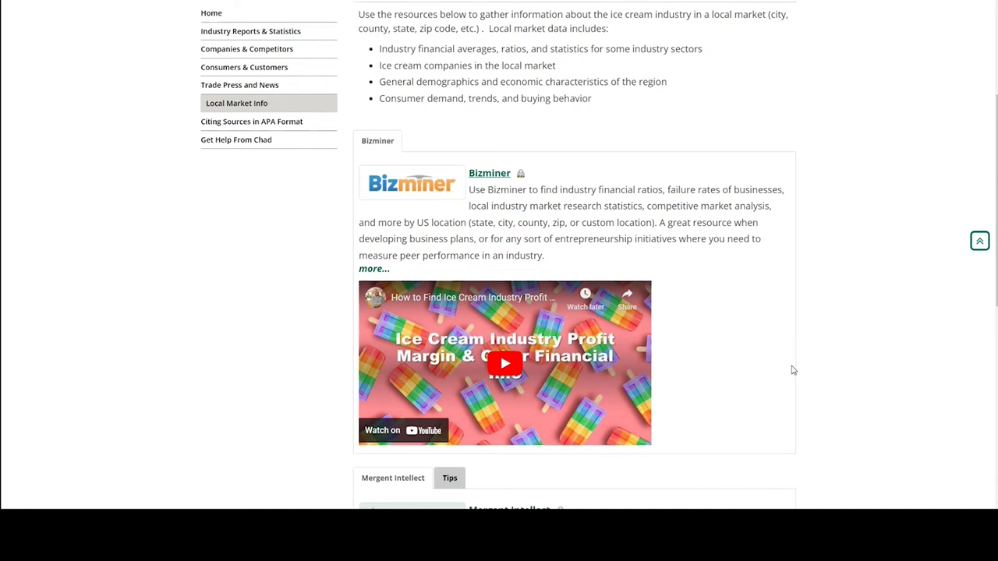
{"action": "scroll", "coordinate": [793, 370], "scroll_direction": "up", "scroll_amount": 1}
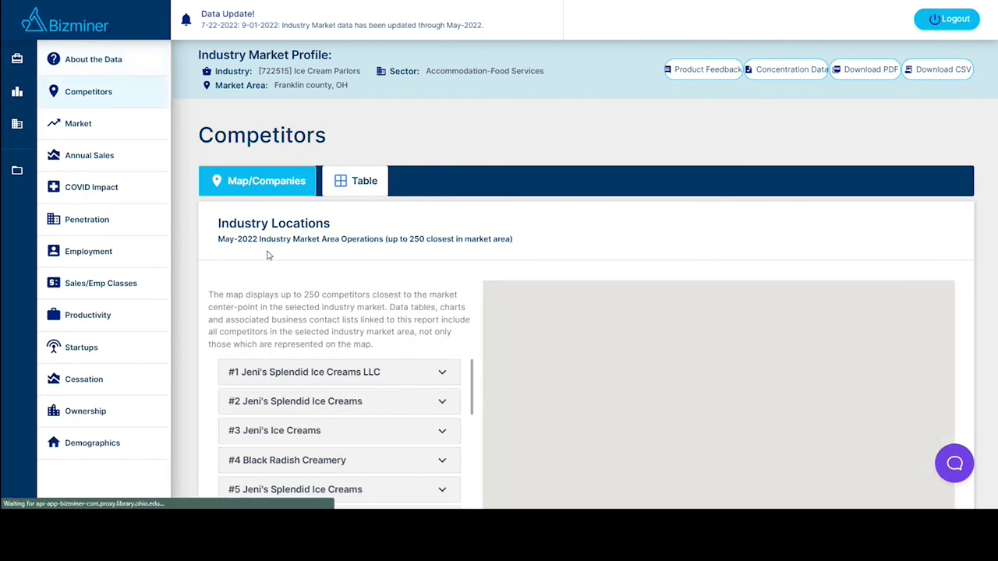
Expand #1 Jeni's Splendid Ice Creams LLC and highlight its $1-$499k sales bracket.
{"action": "scroll", "coordinate": [244, 178], "scroll_direction": "down", "scroll_amount": 2}
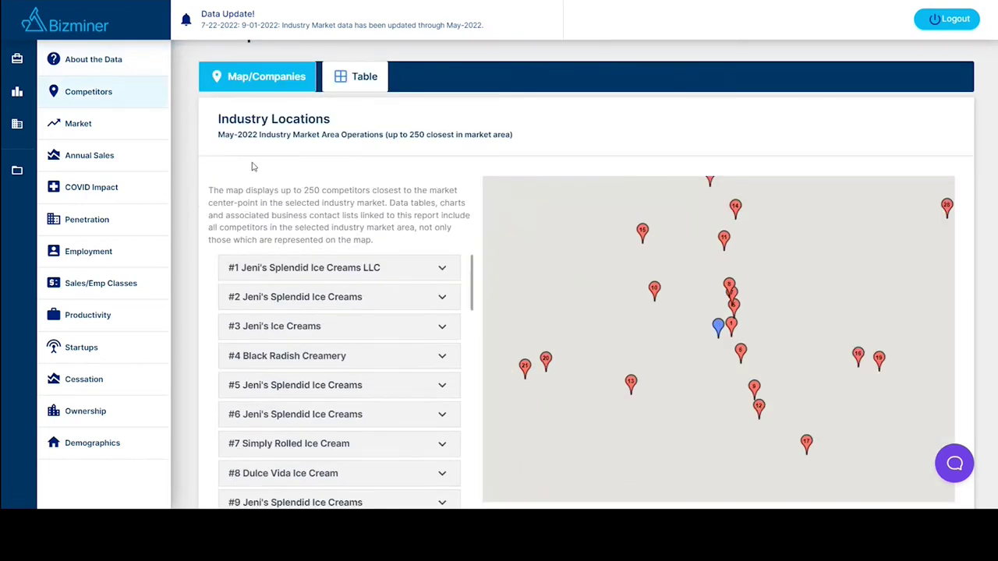
{"action": "scroll", "coordinate": [253, 162], "scroll_direction": "down", "scroll_amount": 1}
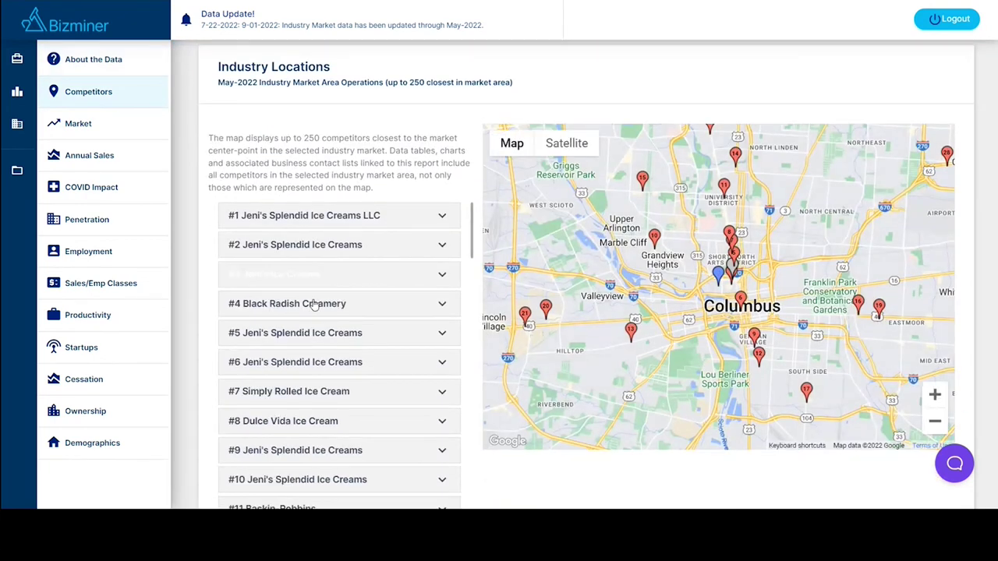
{"action": "left_click", "coordinate": [442, 217]}
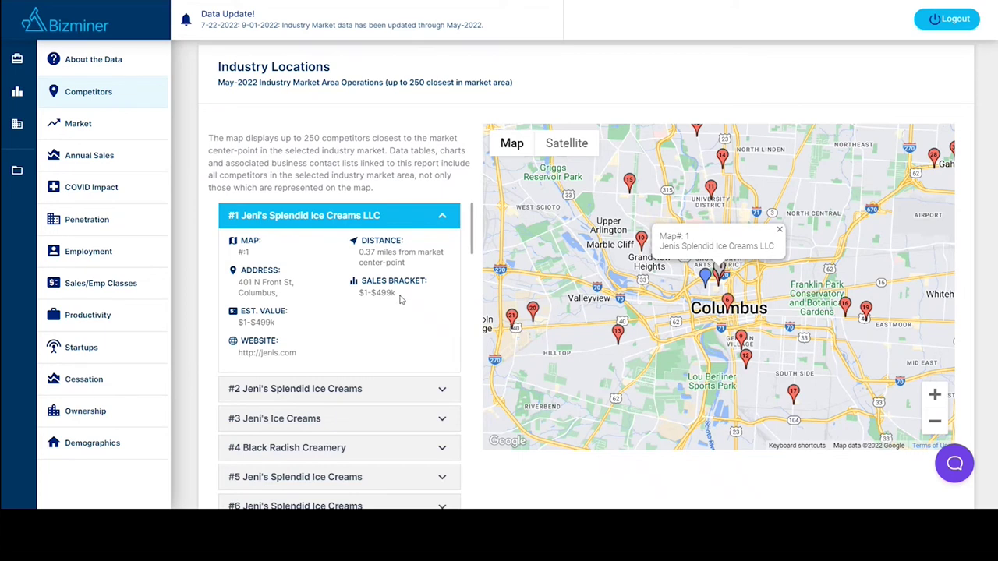
{"action": "left_click_drag", "start_coordinate": [400, 298], "coordinate": [351, 282]}
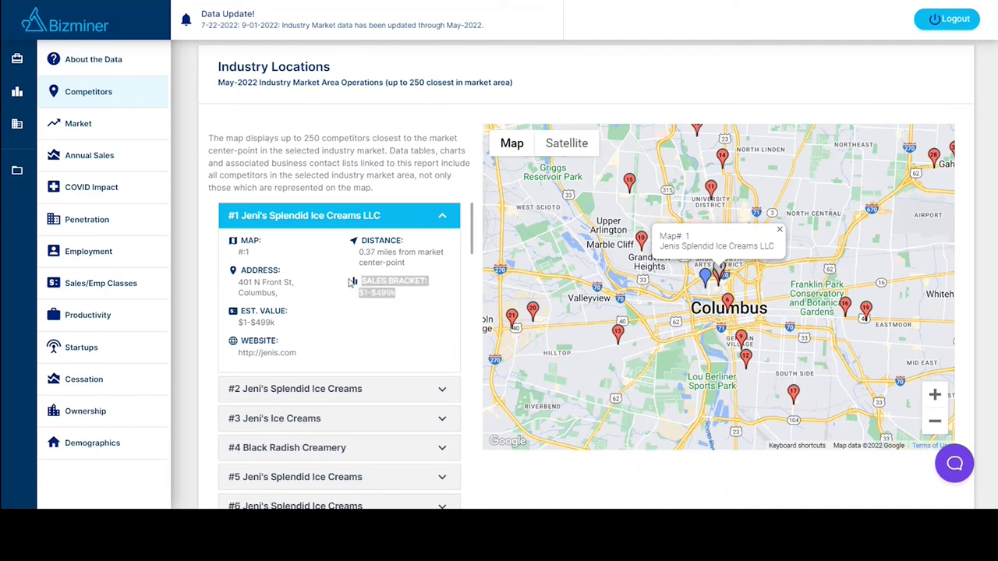
{"action": "left_click", "coordinate": [352, 284]}
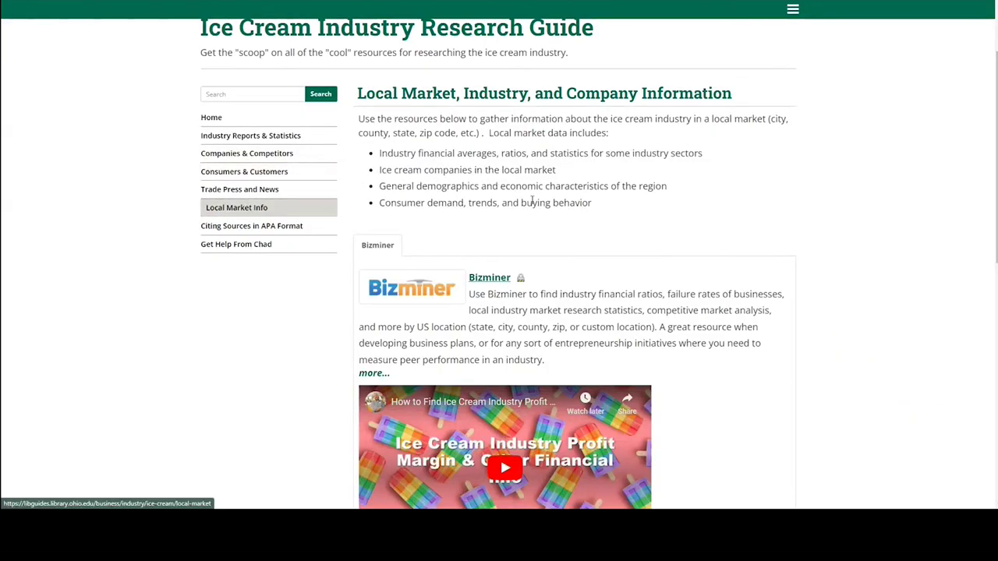
Show the Mergent Intellect Tips and highlight the two suggested ice cream SIC codes.
{"action": "scroll", "coordinate": [671, 199], "scroll_direction": "down", "scroll_amount": 5}
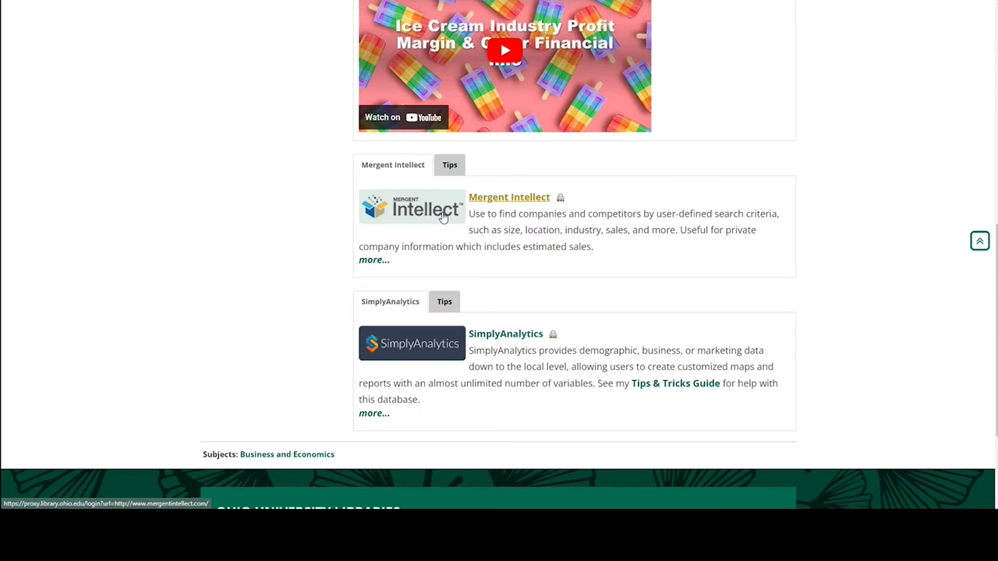
{"action": "left_click", "coordinate": [456, 166]}
{"action": "scroll", "coordinate": [526, 252], "scroll_direction": "down", "scroll_amount": 1}
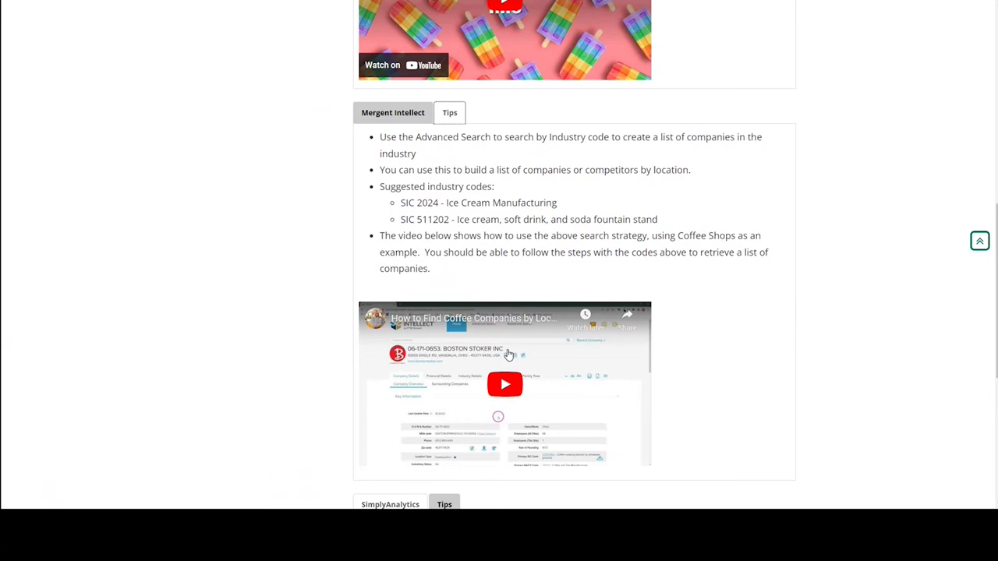
{"action": "left_click_drag", "start_coordinate": [655, 222], "coordinate": [388, 204]}
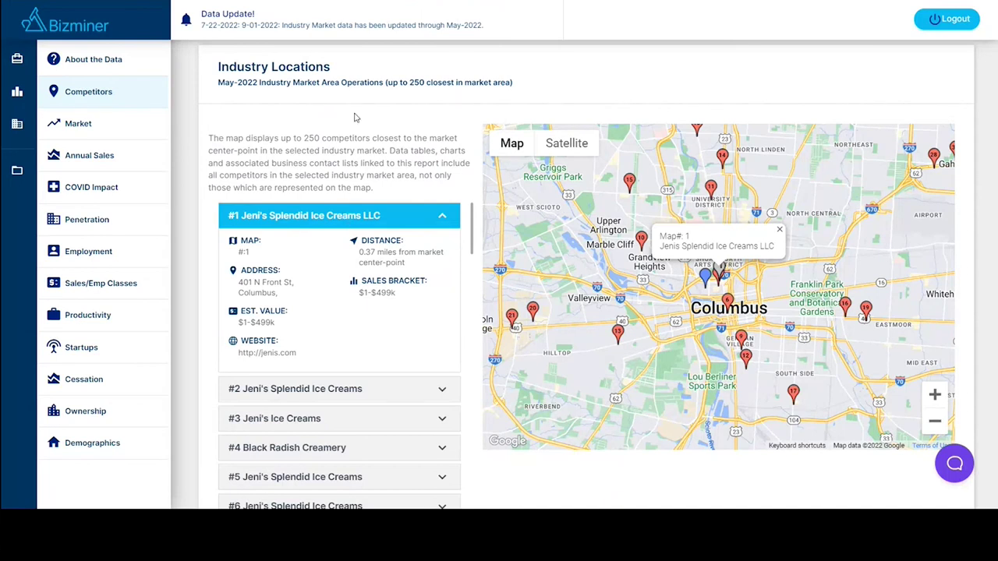
Review market Volume, highlighting 2019–2021 Startups, switch to Share, then go to Annual Sales.
{"action": "scroll", "coordinate": [381, 279], "scroll_direction": "down", "scroll_amount": 2}
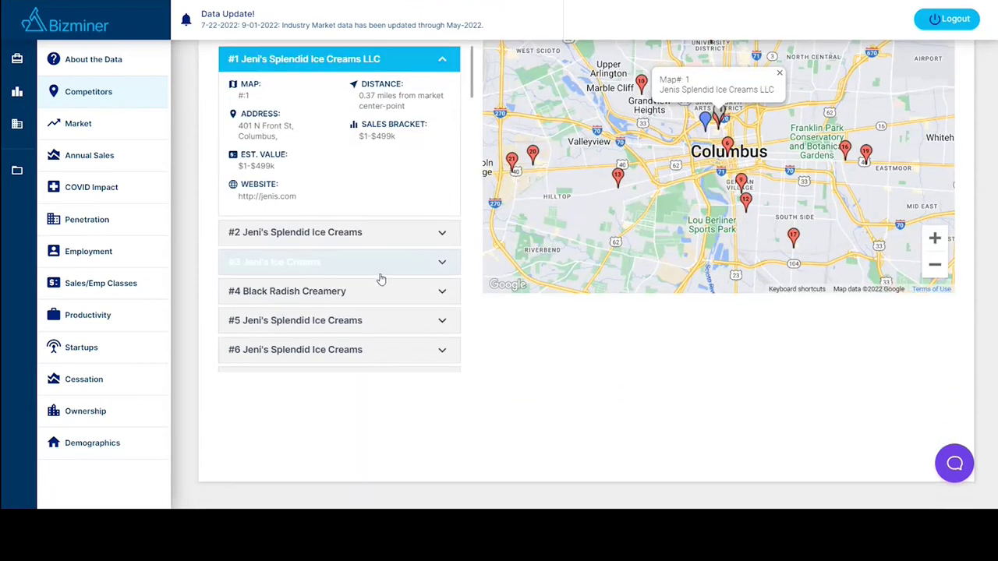
{"action": "scroll", "coordinate": [381, 279], "scroll_direction": "down", "scroll_amount": 8}
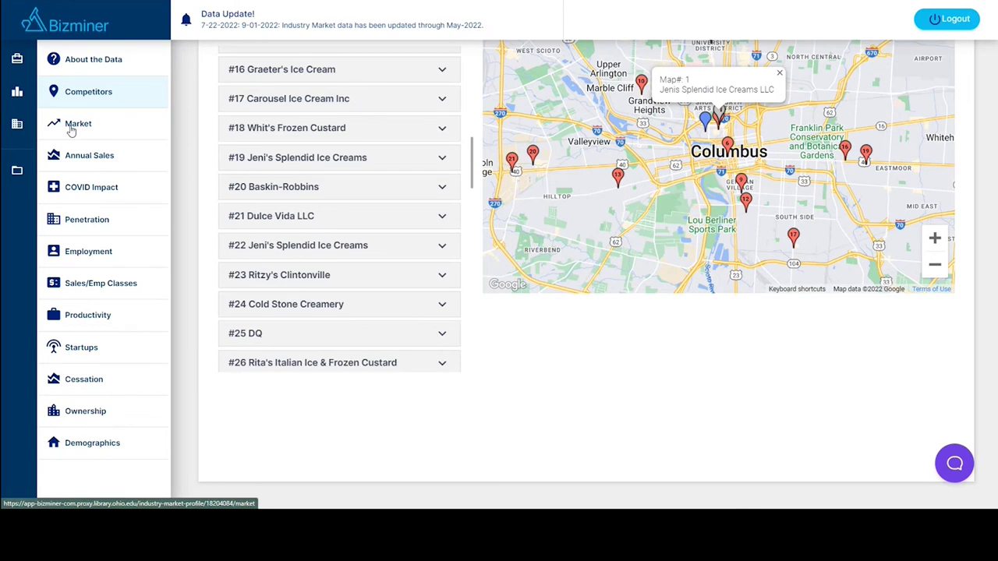
{"action": "left_click", "coordinate": [71, 130]}
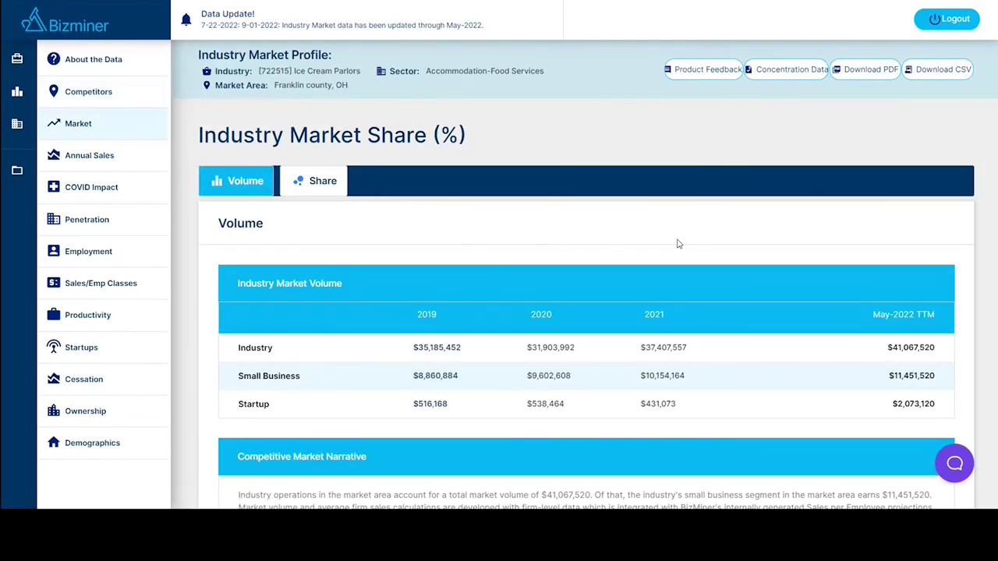
{"action": "scroll", "coordinate": [677, 244], "scroll_direction": "down", "scroll_amount": 1}
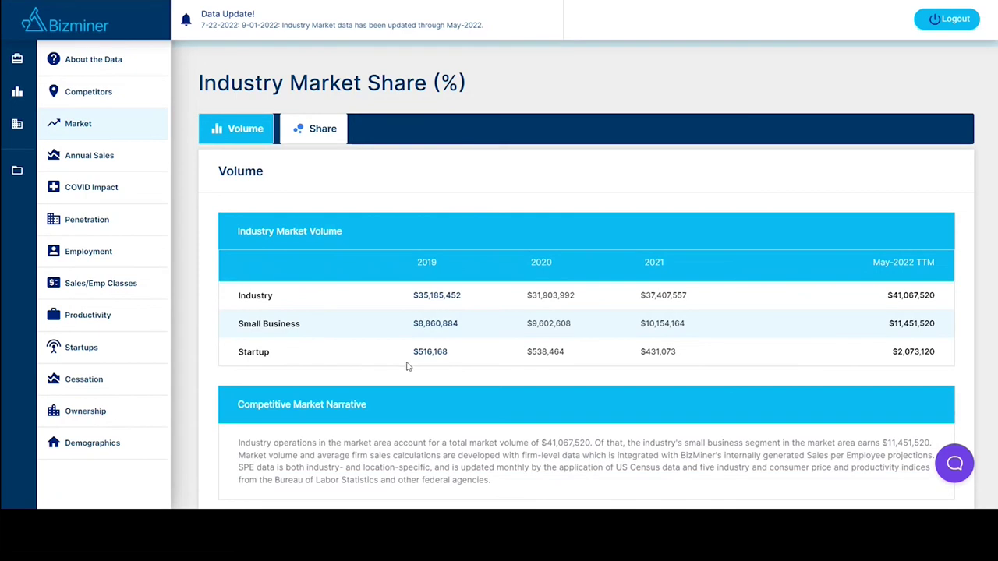
{"action": "left_click_drag", "start_coordinate": [412, 352], "coordinate": [684, 354]}
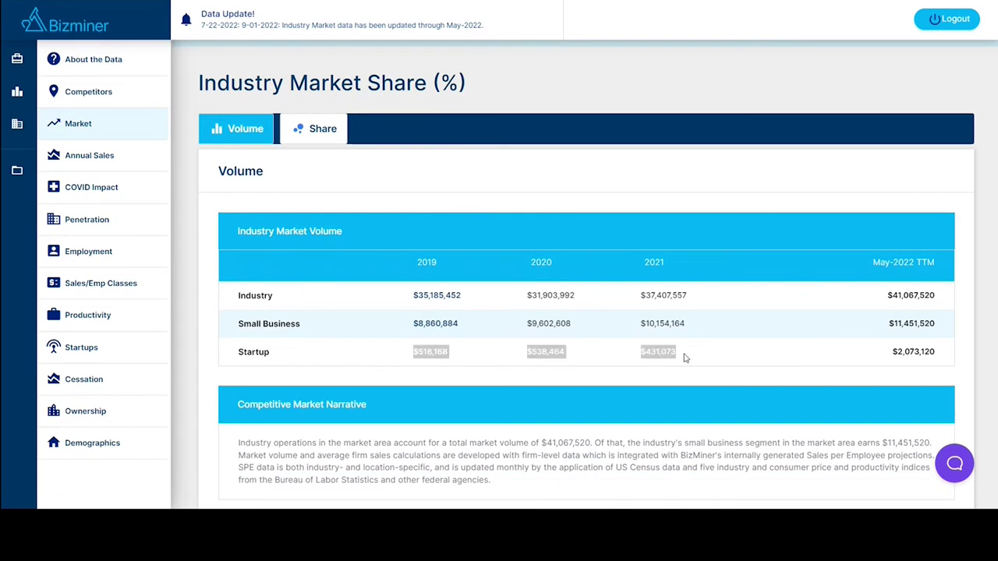
{"action": "left_click", "coordinate": [614, 359]}
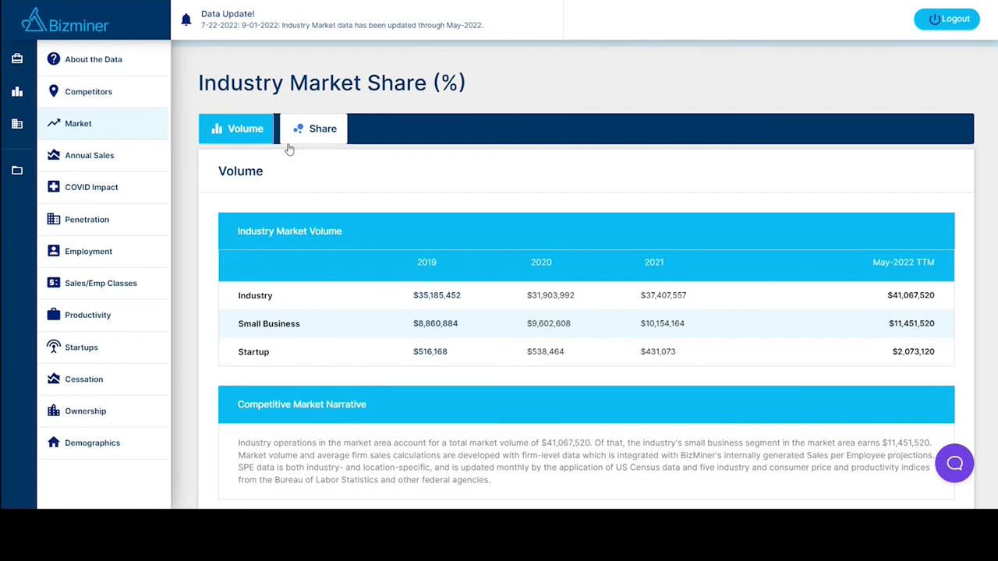
{"action": "left_click", "coordinate": [320, 131]}
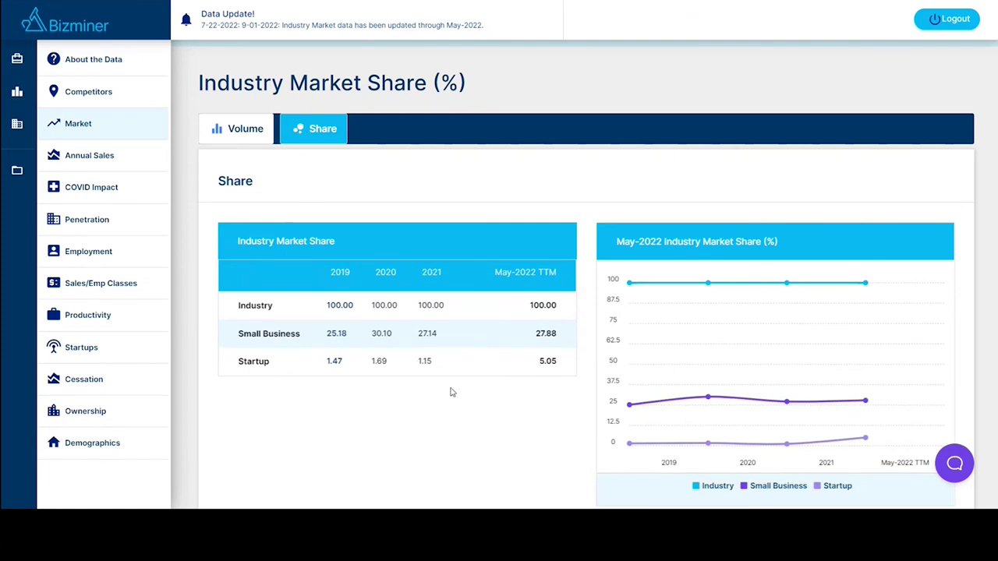
{"action": "left_click", "coordinate": [100, 160]}
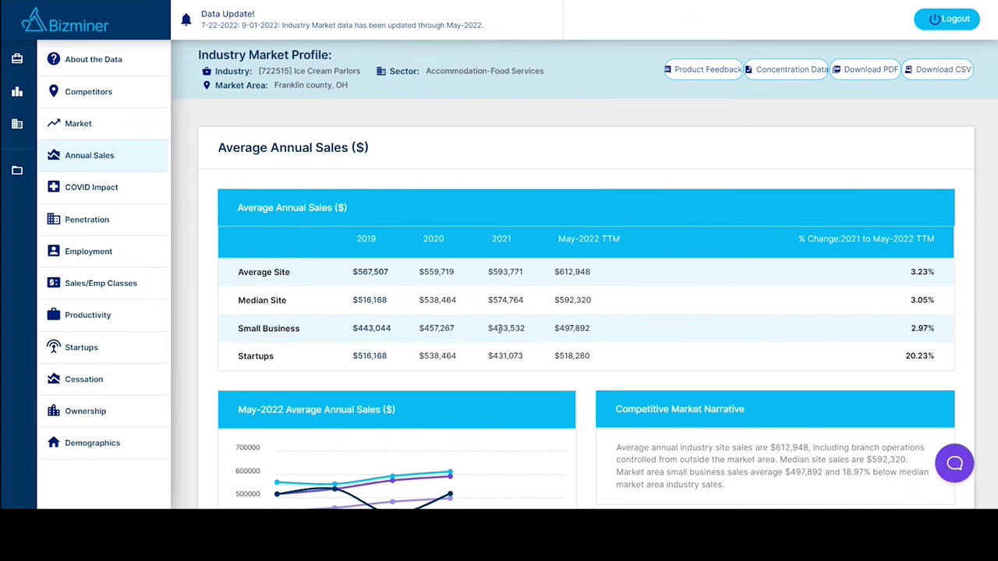
Highlight the 2021 Startups sales value and scroll through the Annual Sales chart.
{"action": "left_click_drag", "start_coordinate": [524, 357], "coordinate": [494, 353]}
{"action": "left_click", "coordinate": [535, 355]}
{"action": "scroll", "coordinate": [547, 340], "scroll_direction": "down", "scroll_amount": 3}
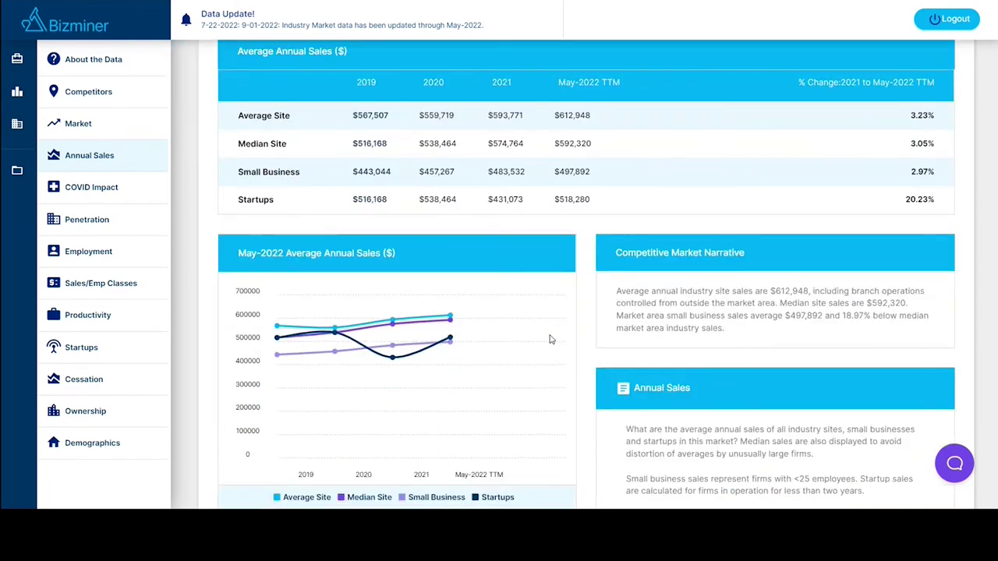
{"action": "scroll", "coordinate": [550, 339], "scroll_direction": "down", "scroll_amount": 1}
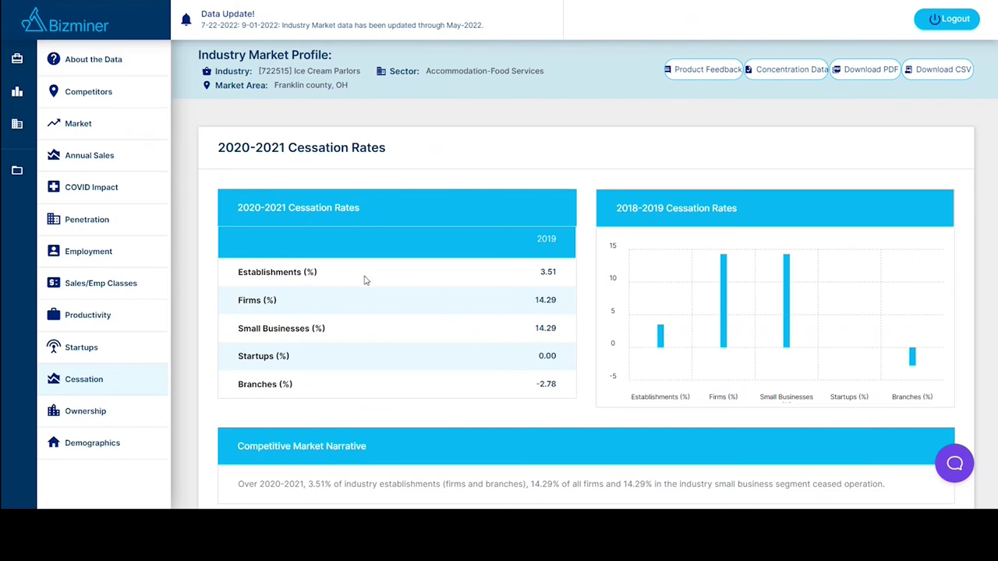
Open Franklin county Demographics and scroll the Total Population and Age tables.
{"action": "scroll", "coordinate": [371, 288], "scroll_direction": "down", "scroll_amount": 1}
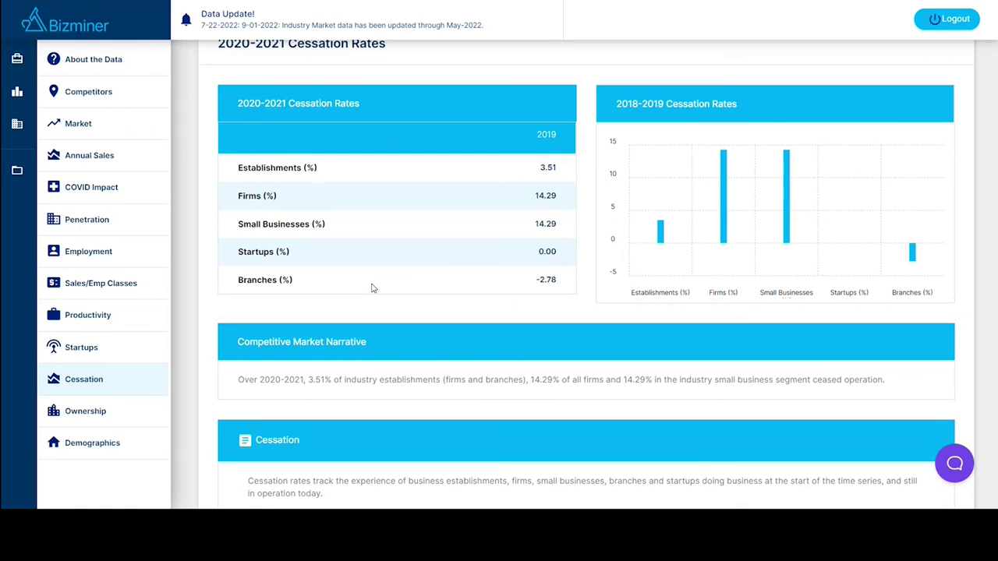
{"action": "left_click", "coordinate": [92, 443]}
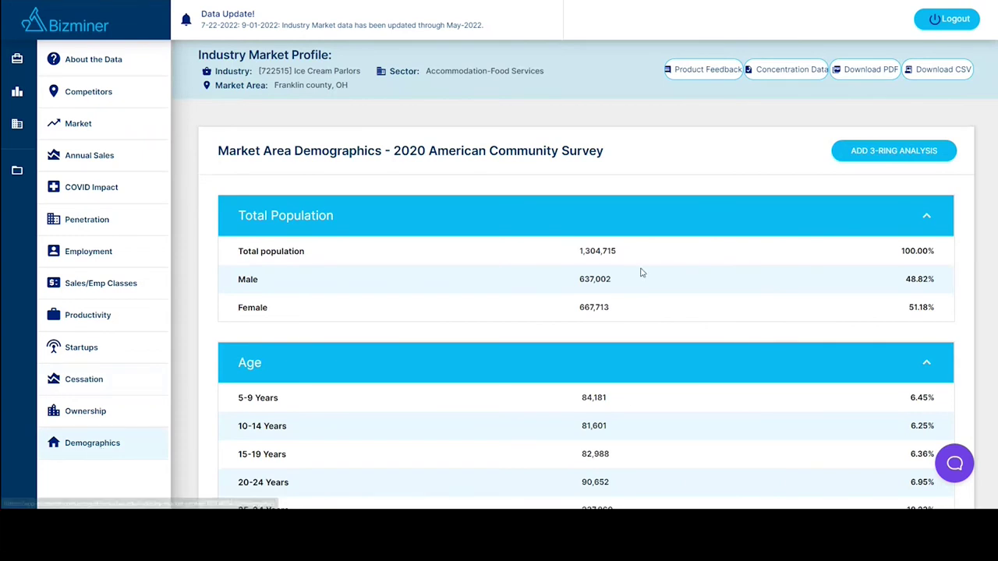
{"action": "scroll", "coordinate": [585, 270], "scroll_direction": "down", "scroll_amount": 3}
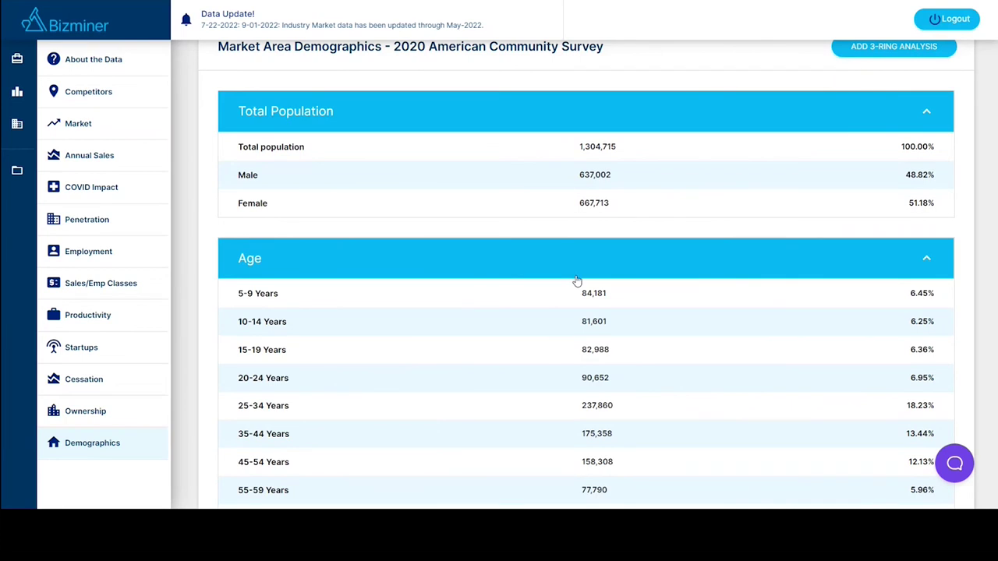
{"action": "scroll", "coordinate": [596, 312], "scroll_direction": "up", "scroll_amount": 2}
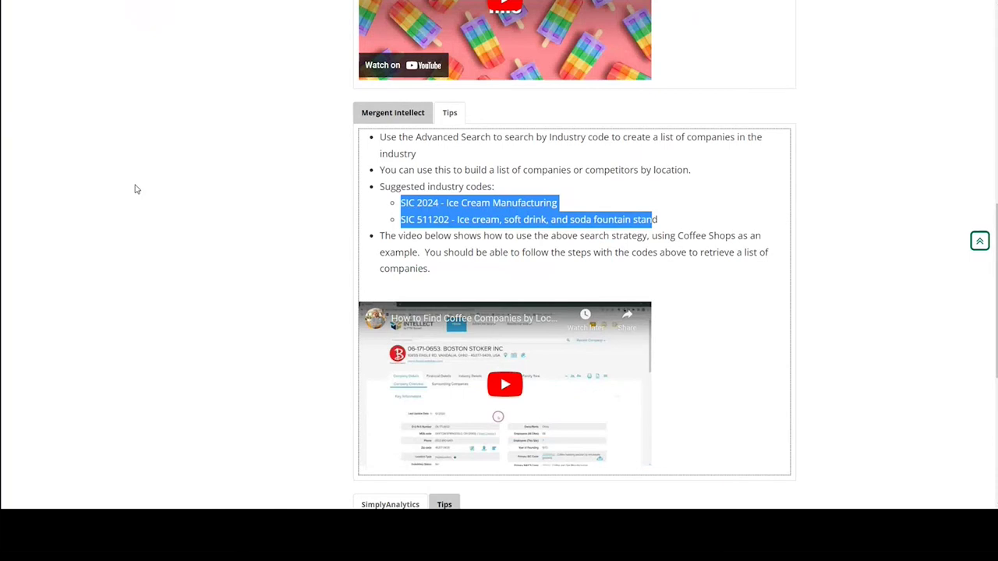
Open the SimplyAnalytics link from the research guide in a new browser tab.
{"action": "scroll", "coordinate": [156, 220], "scroll_direction": "up", "scroll_amount": 5}
{"action": "scroll", "coordinate": [159, 224], "scroll_direction": "up", "scroll_amount": 1}
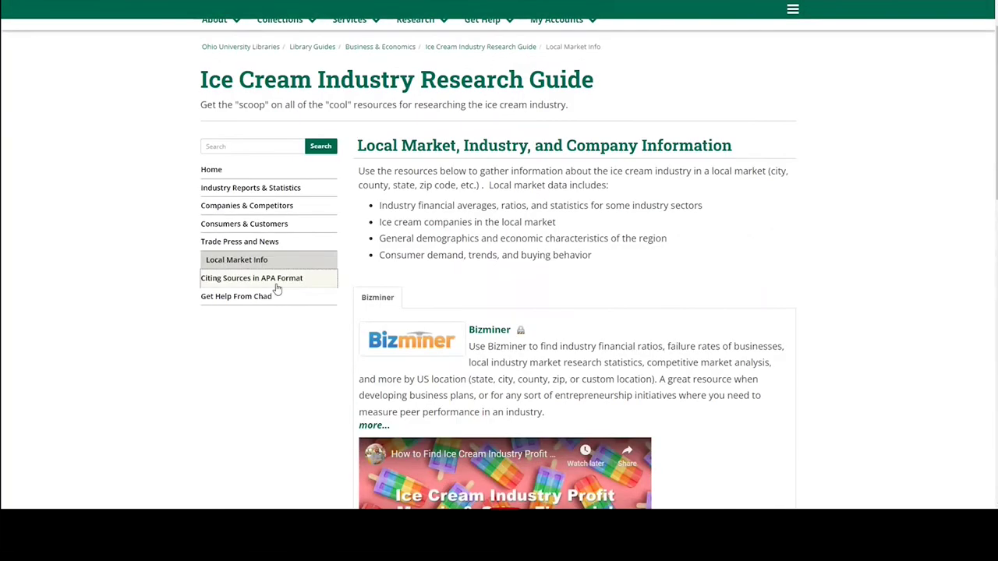
{"action": "scroll", "coordinate": [530, 261], "scroll_direction": "up", "scroll_amount": 1}
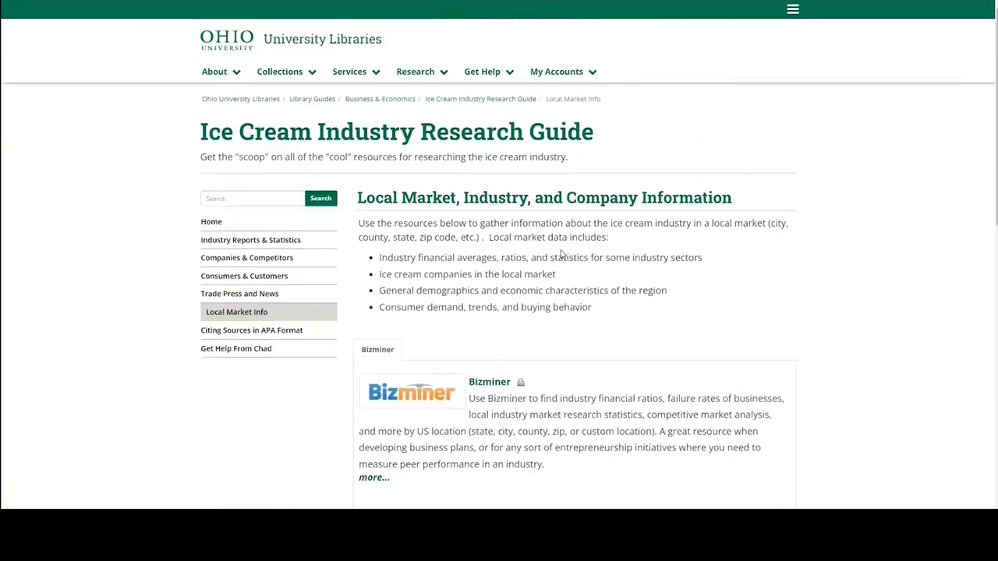
{"action": "scroll", "coordinate": [557, 368], "scroll_direction": "down", "scroll_amount": 10}
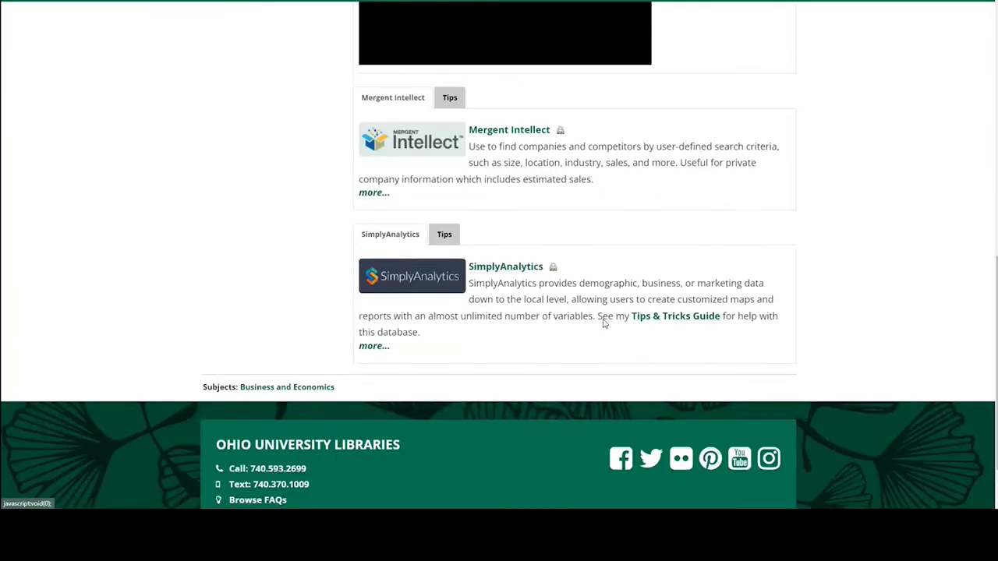
{"action": "right_click", "coordinate": [406, 242]}
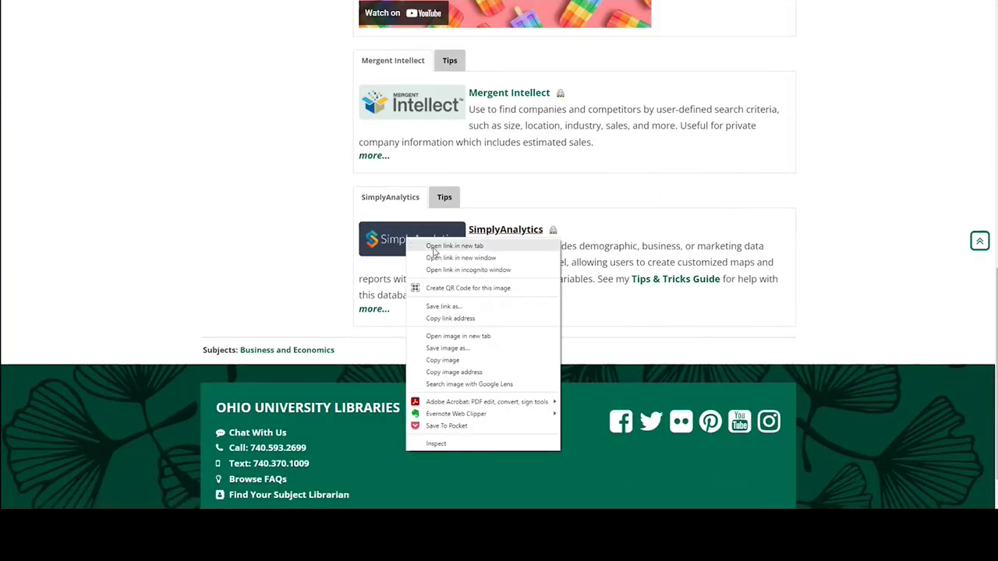
{"action": "left_click", "coordinate": [425, 245]}
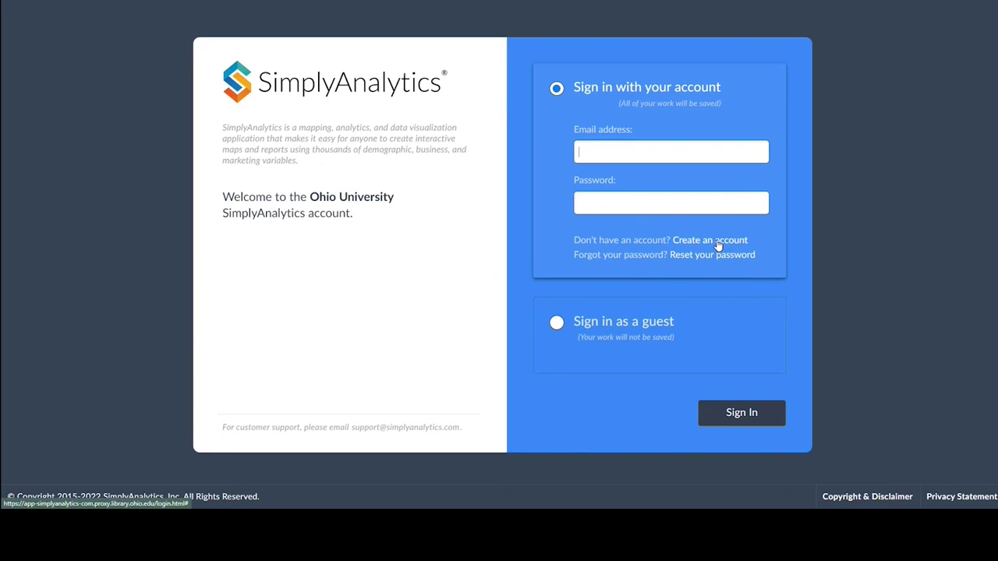
Sign in to SimplyAnalytics using the browser's saved account e-mail and password.
{"action": "left_click", "coordinate": [598, 151]}
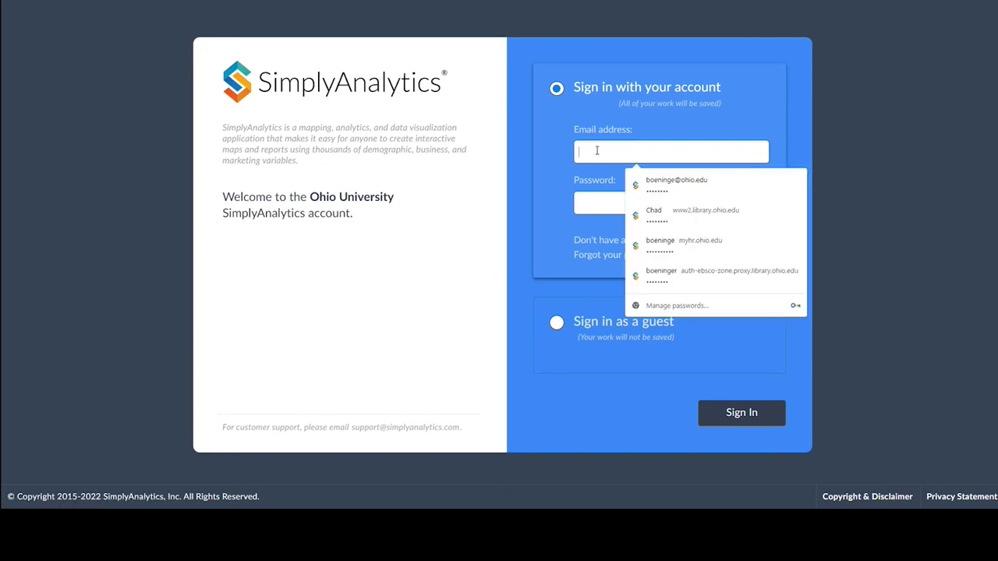
{"action": "left_click", "coordinate": [686, 191]}
{"action": "left_click", "coordinate": [733, 413]}
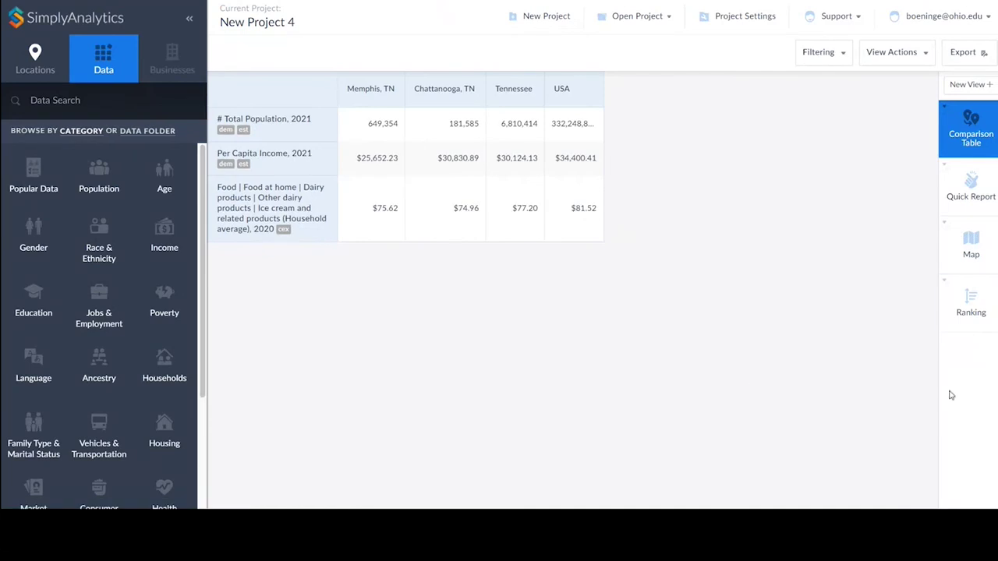
Show New Project 4's map of Ben & Jerry's 2021 brand share by Tennessee ZIP code.
{"action": "left_click", "coordinate": [972, 248]}
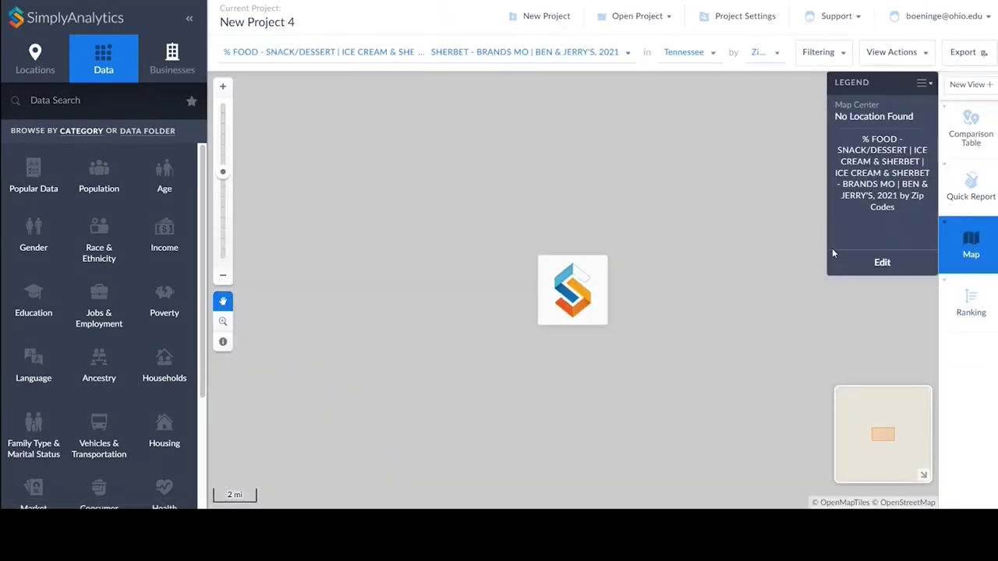
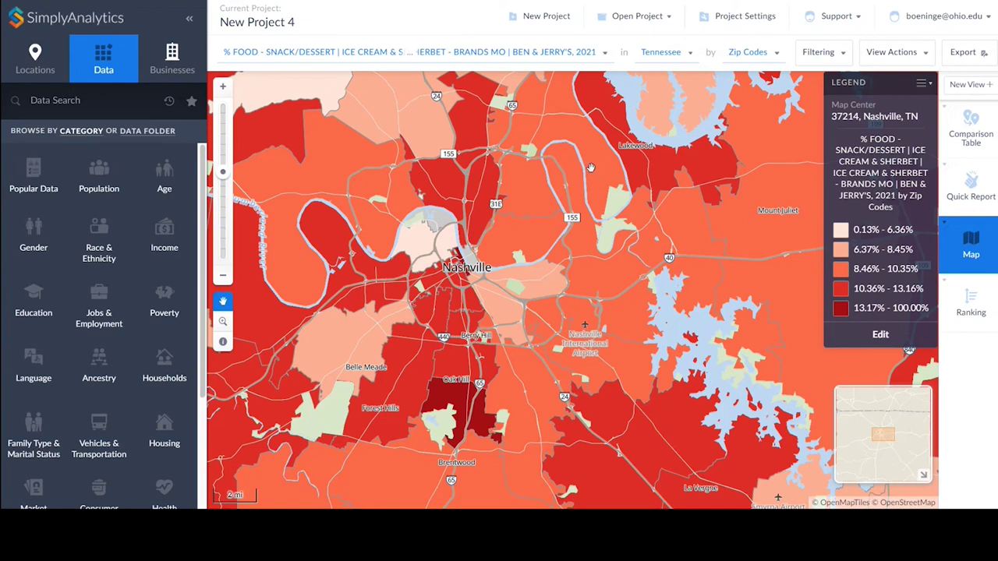
Start a new project with Memphis, TN and Chattanooga, TN as locations.
{"action": "left_click", "coordinate": [546, 16]}
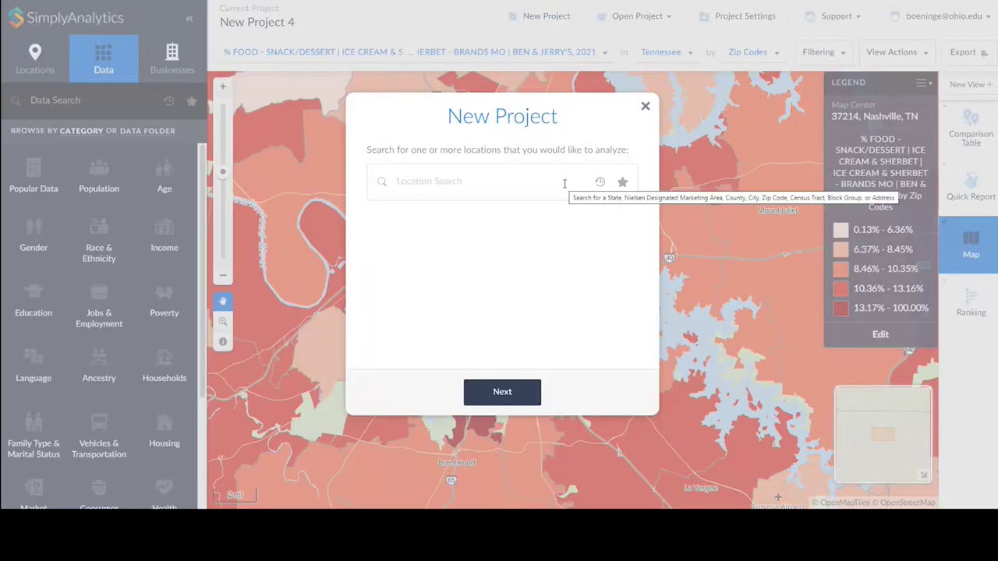
{"action": "left_click", "coordinate": [458, 171]}
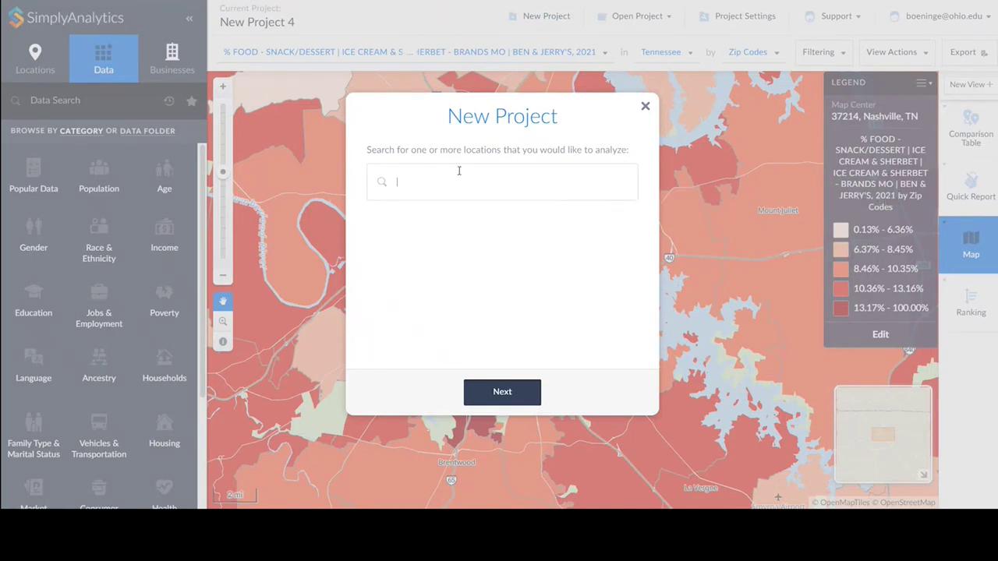
{"action": "type", "text": "Mem"}
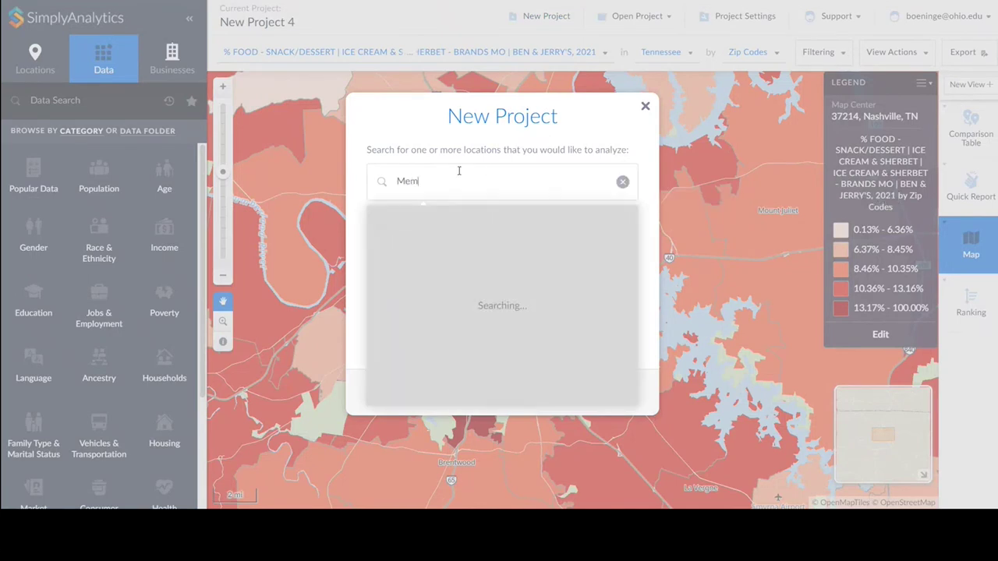
{"action": "type", "text": "phis"}
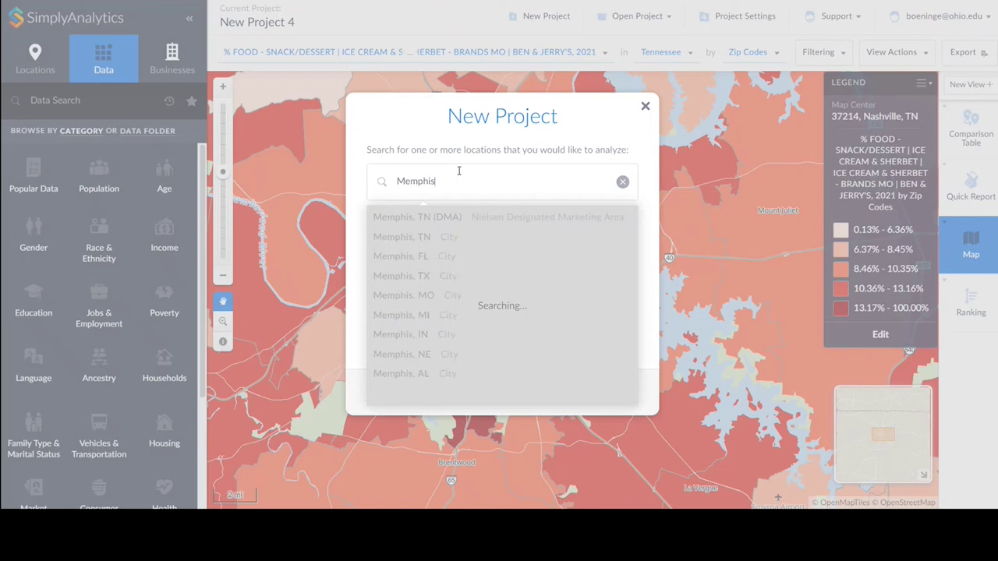
{"action": "left_click", "coordinate": [427, 238]}
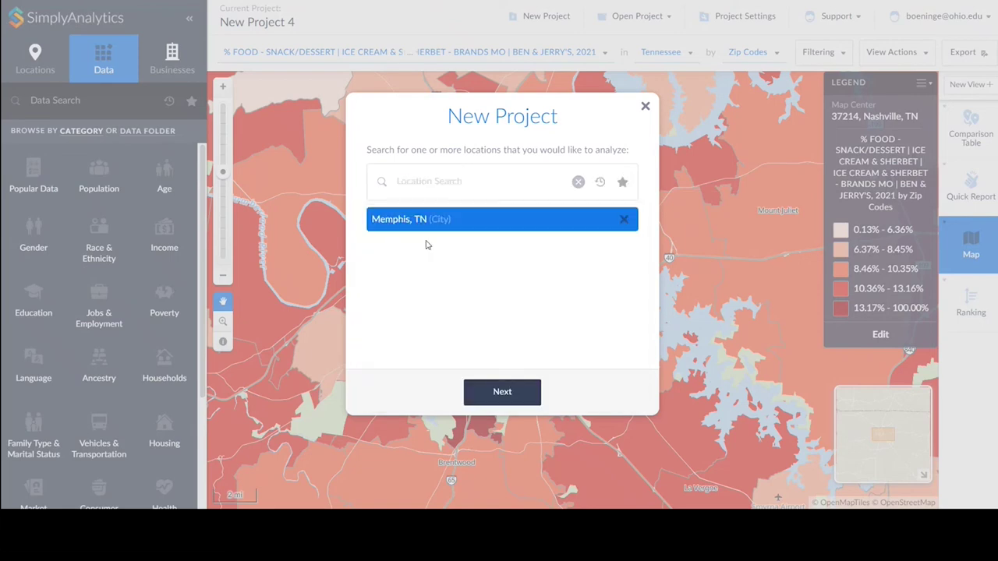
{"action": "type", "text": "Ch"}
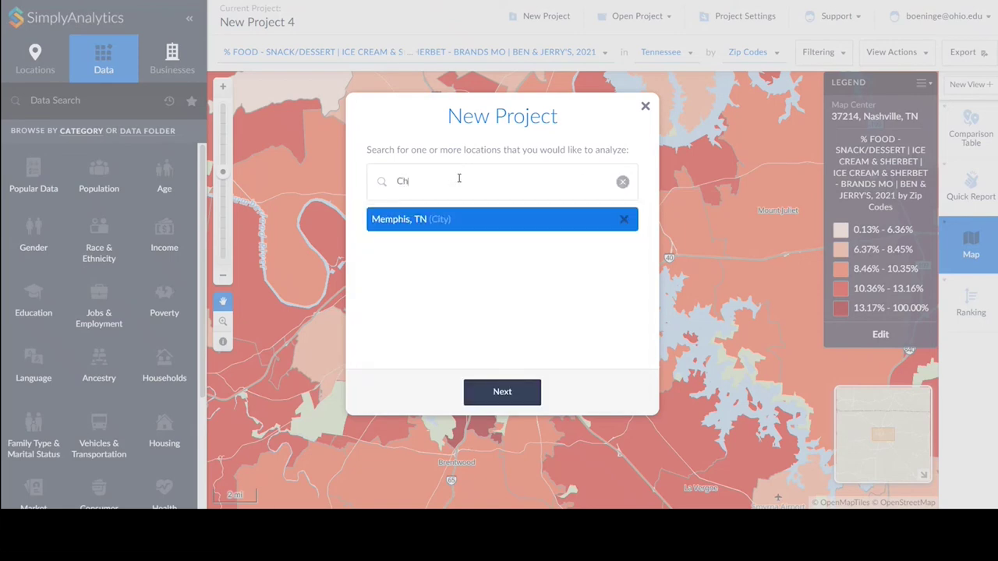
{"action": "type", "text": "attanooga"}
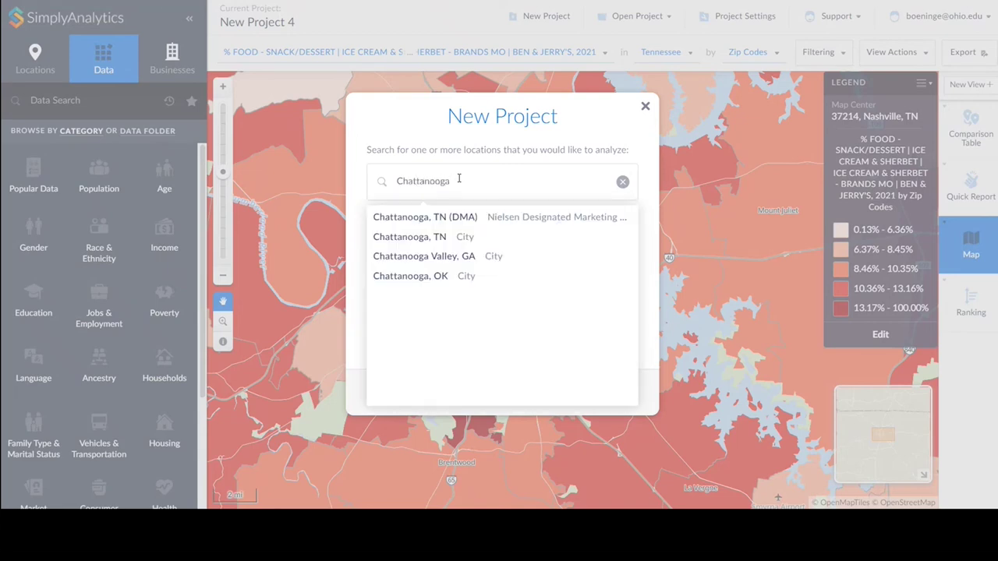
{"action": "left_click", "coordinate": [446, 241]}
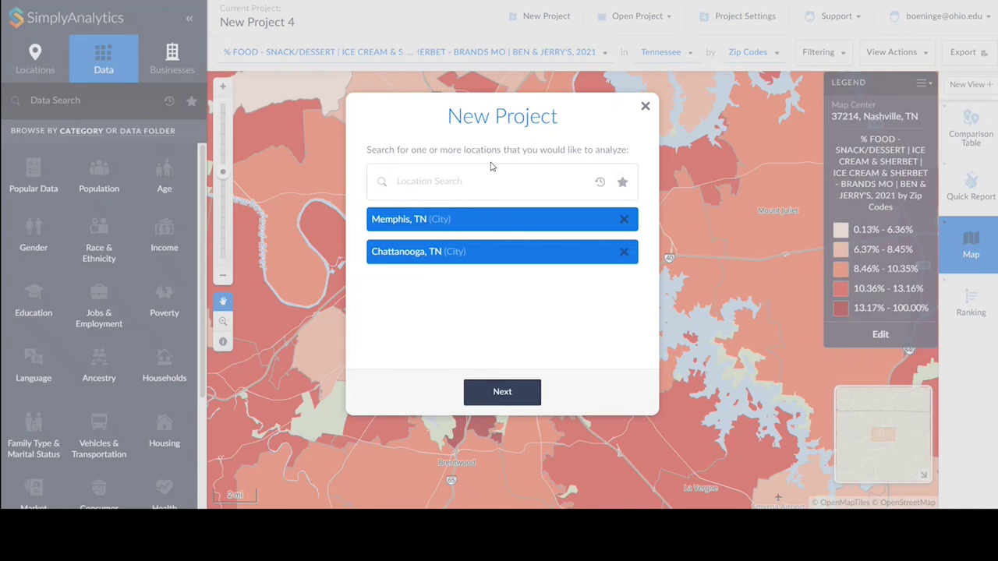
Add Tennessee, zip 37421 and Hamilton County, TN as locations, then continue to variables.
{"action": "left_click", "coordinate": [455, 181]}
{"action": "type", "text": "T"}
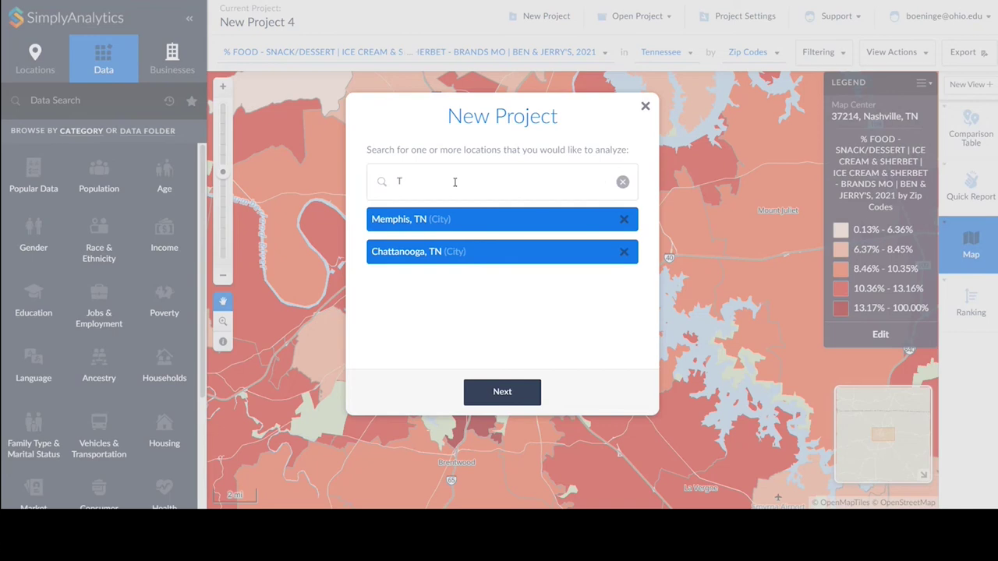
{"action": "type", "text": "ennsssee"}
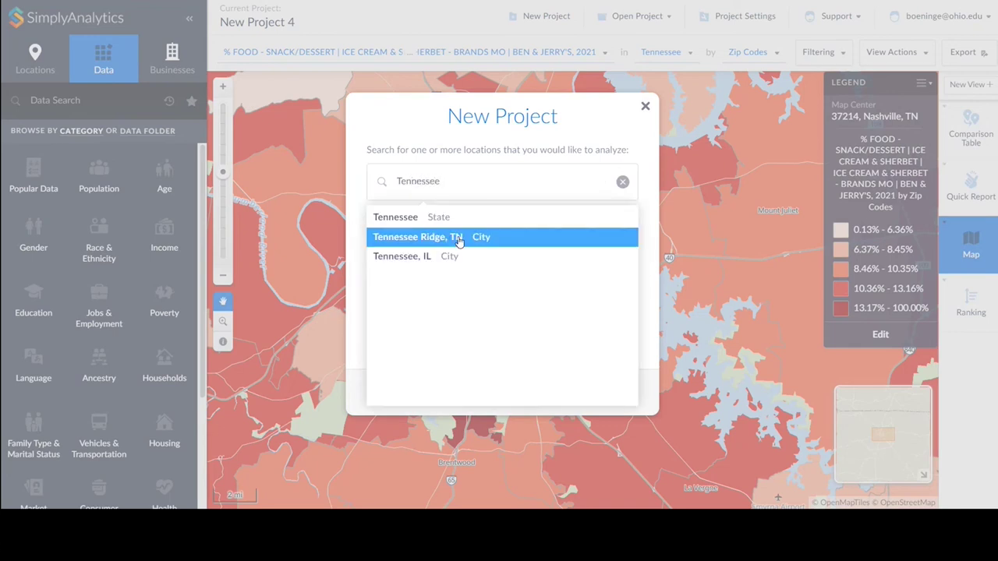
{"action": "left_click", "coordinate": [438, 217]}
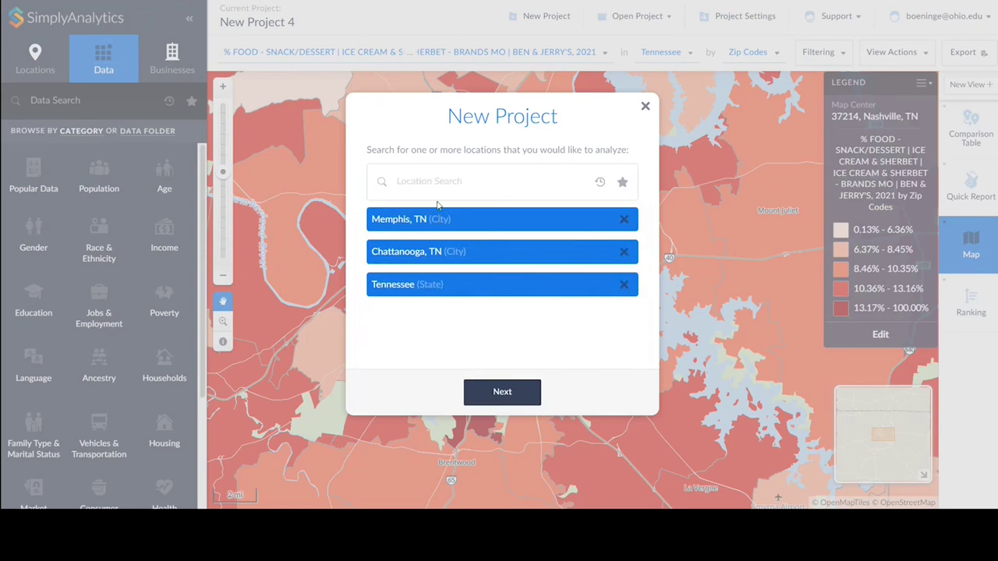
{"action": "left_click", "coordinate": [401, 187]}
{"action": "type", "text": "37421"}
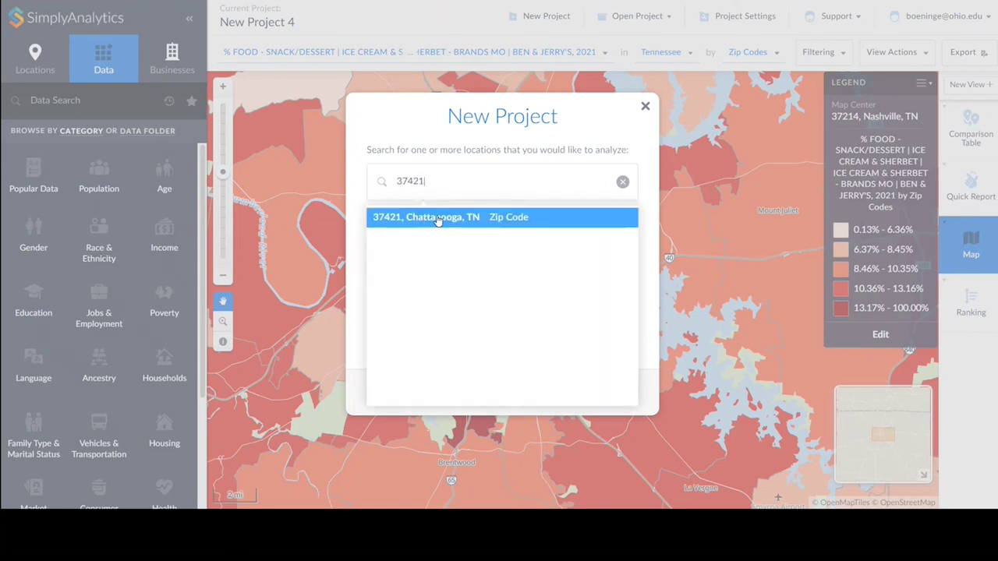
{"action": "left_click", "coordinate": [435, 221]}
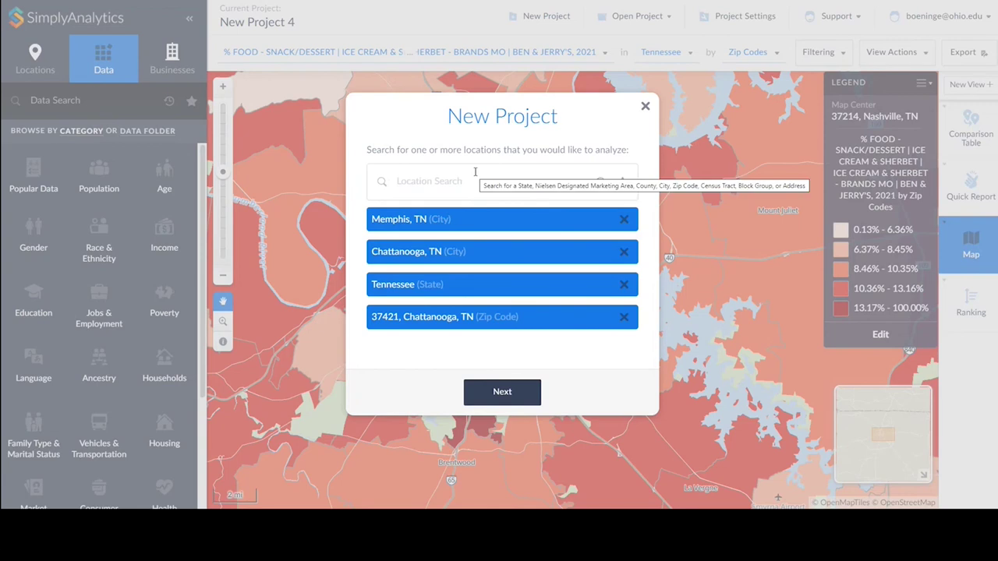
{"action": "left_click", "coordinate": [436, 179]}
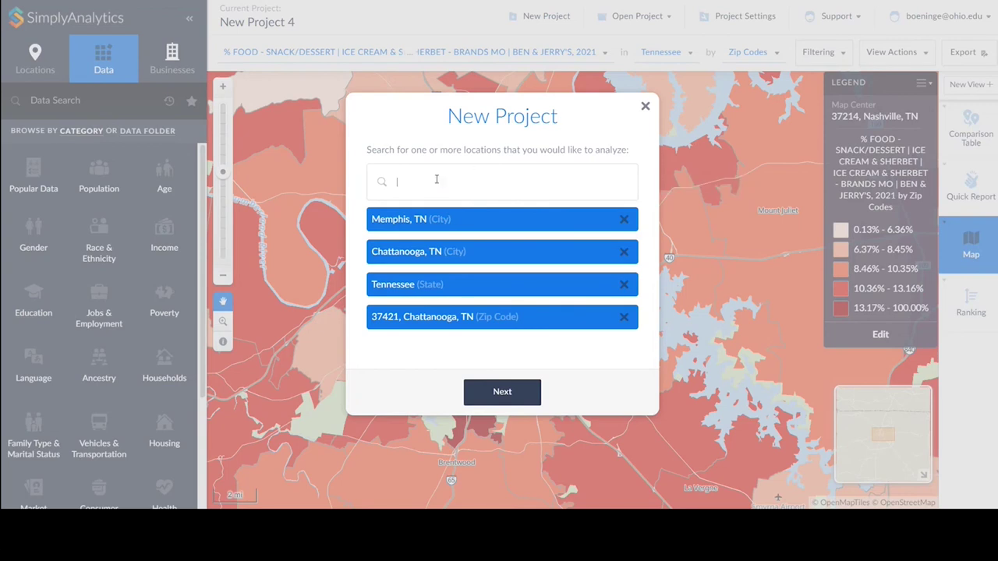
{"action": "type", "text": "hamil"}
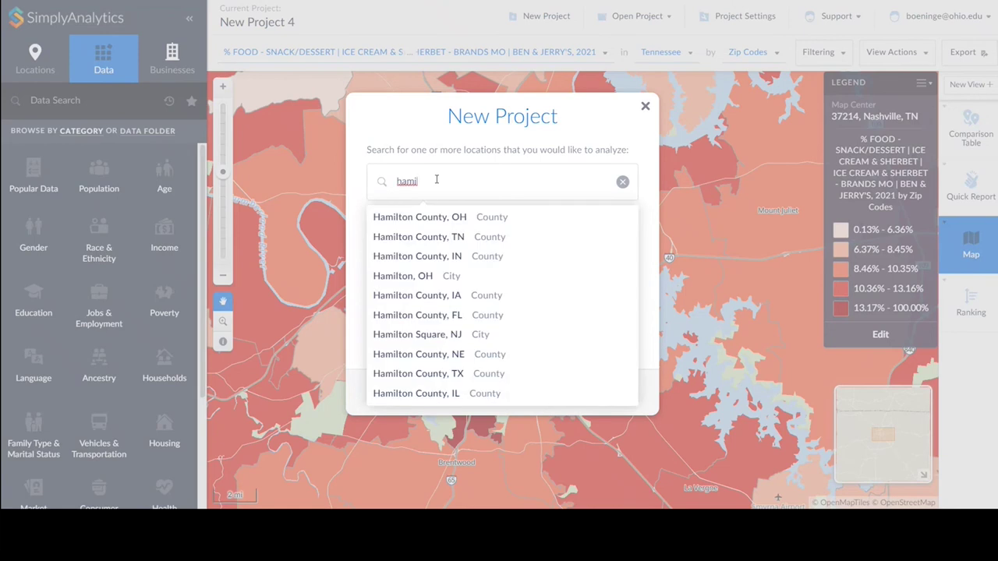
{"action": "left_click", "coordinate": [432, 246]}
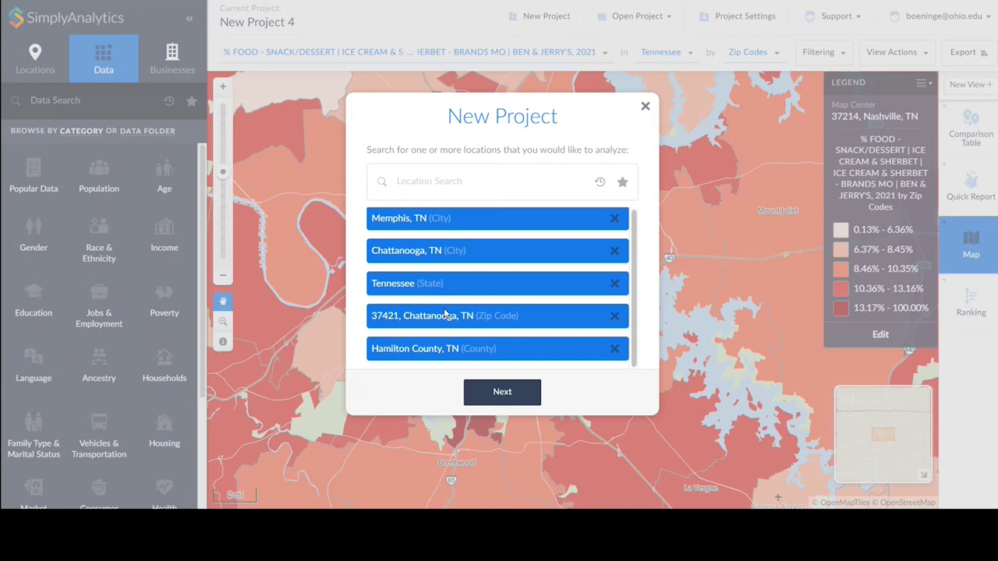
{"action": "left_click", "coordinate": [497, 394]}
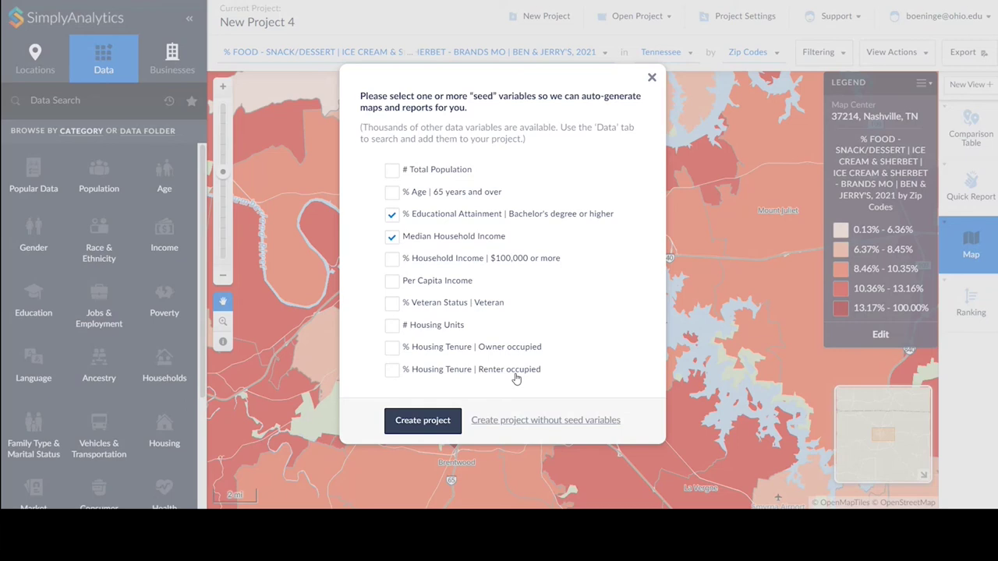
Seed the project with total population and $100,000+ household income, dropping educational attainment, and create it.
{"action": "left_click", "coordinate": [393, 172]}
{"action": "left_click", "coordinate": [392, 217]}
{"action": "left_click", "coordinate": [398, 261]}
{"action": "left_click", "coordinate": [430, 422]}
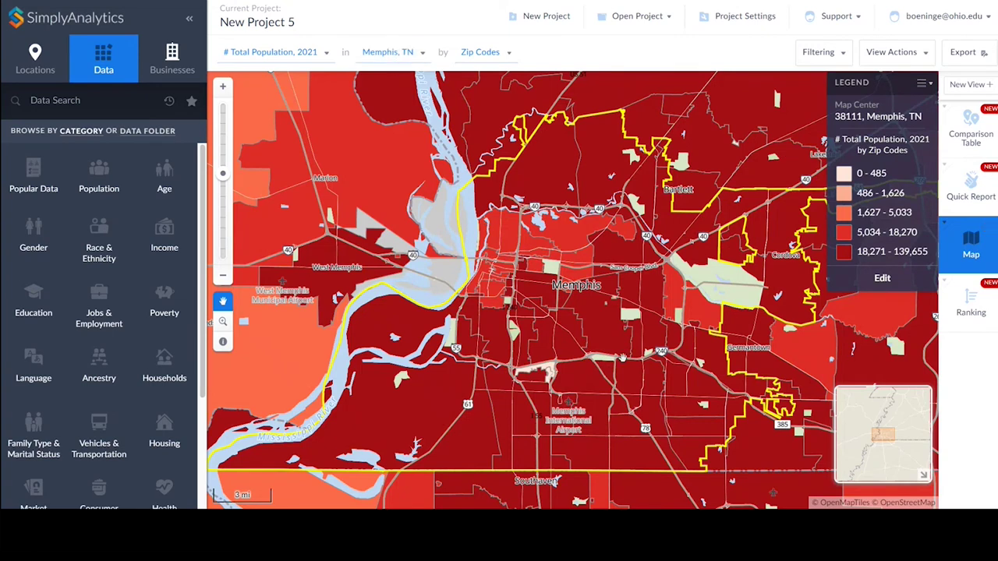
Show the comparison table with columns ordered 37421, Chattanooga, Hamilton County, Memphis, Tennessee, USA.
{"action": "left_click", "coordinate": [971, 137]}
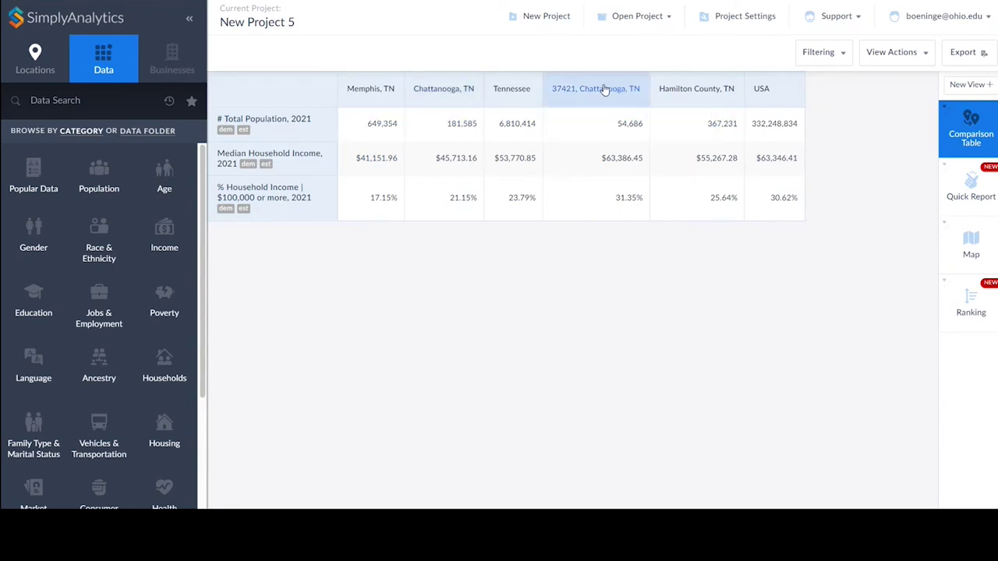
{"action": "left_click_drag", "start_coordinate": [604, 96], "coordinate": [406, 110]}
{"action": "left_click_drag", "start_coordinate": [350, 96], "coordinate": [560, 96]}
{"action": "left_click_drag", "start_coordinate": [706, 93], "coordinate": [569, 92]}
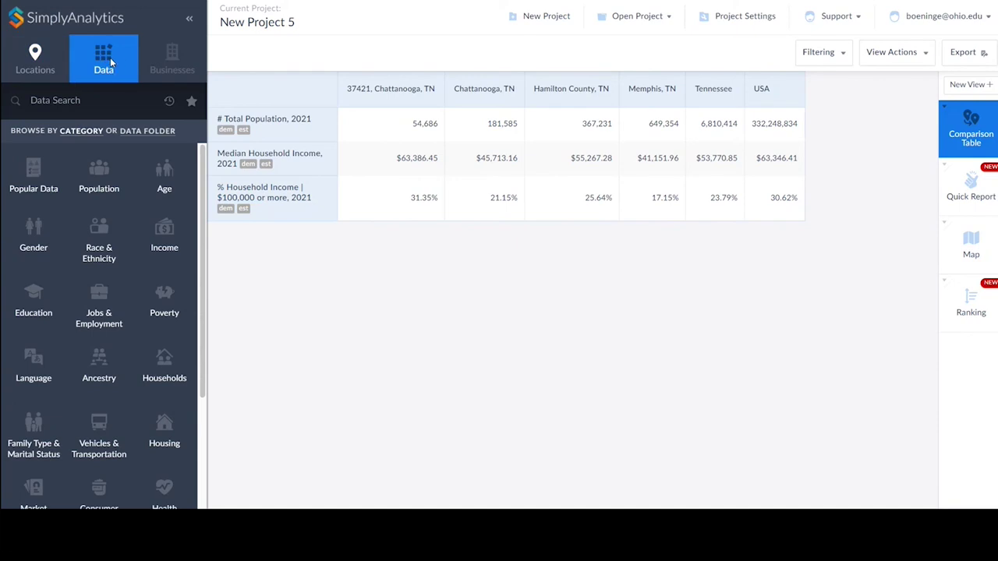
Search data for 'ice cream' and add Ice cream and related products (Household average).
{"action": "left_click", "coordinate": [87, 101]}
{"action": "type", "text": "ice cream"}
{"action": "key", "text": "Return"}
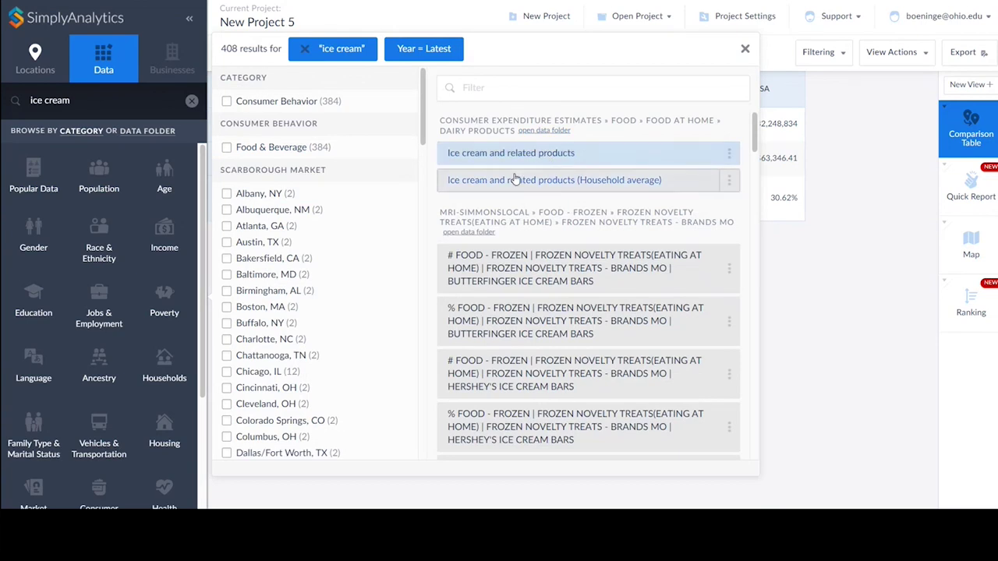
{"action": "left_click", "coordinate": [638, 181]}
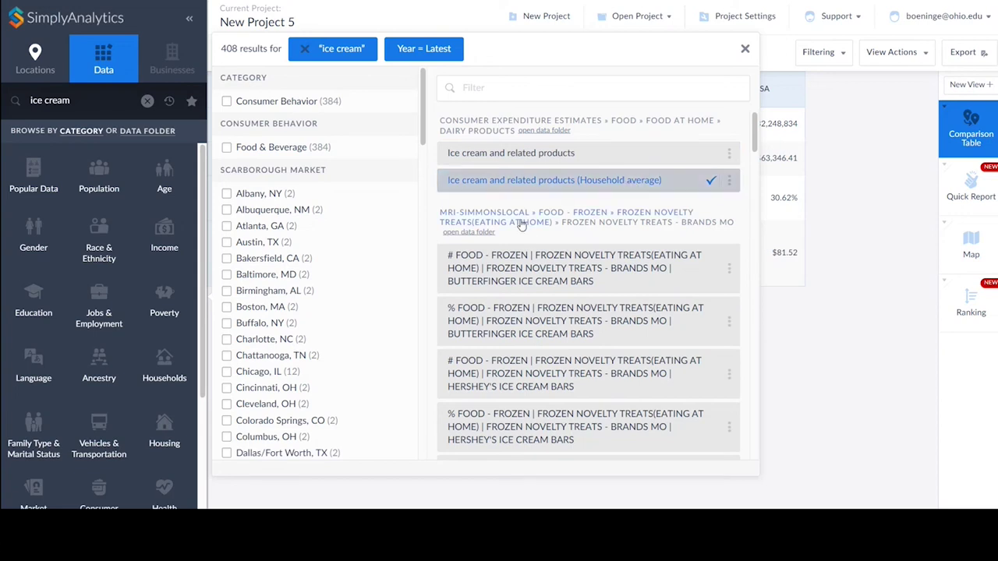
{"action": "left_click", "coordinate": [562, 287]}
Filter results by 'ben' and add the % and # Ben & Jerry's brand variables.
{"action": "scroll", "coordinate": [572, 257], "scroll_direction": "down", "scroll_amount": 9}
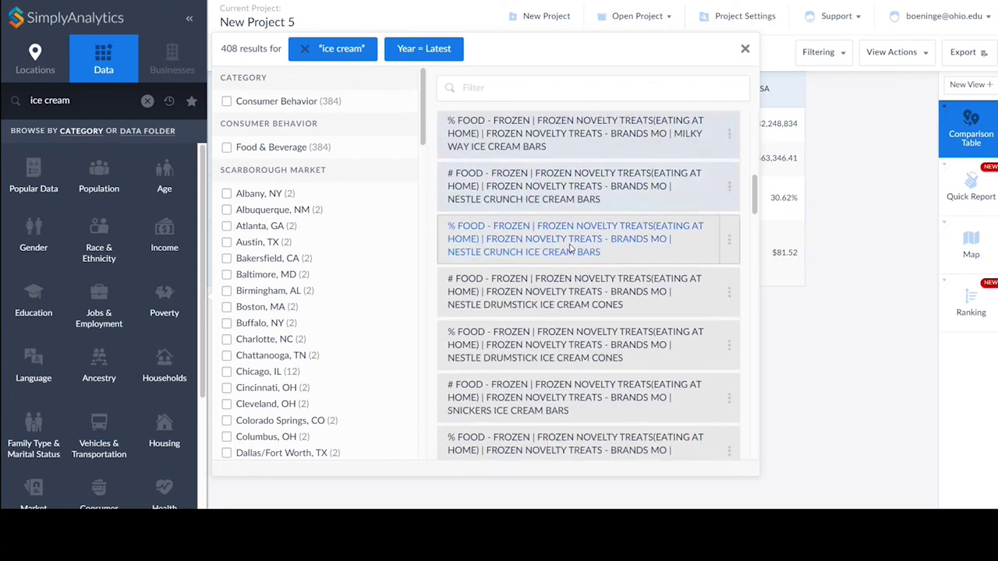
{"action": "scroll", "coordinate": [571, 246], "scroll_direction": "down", "scroll_amount": 4}
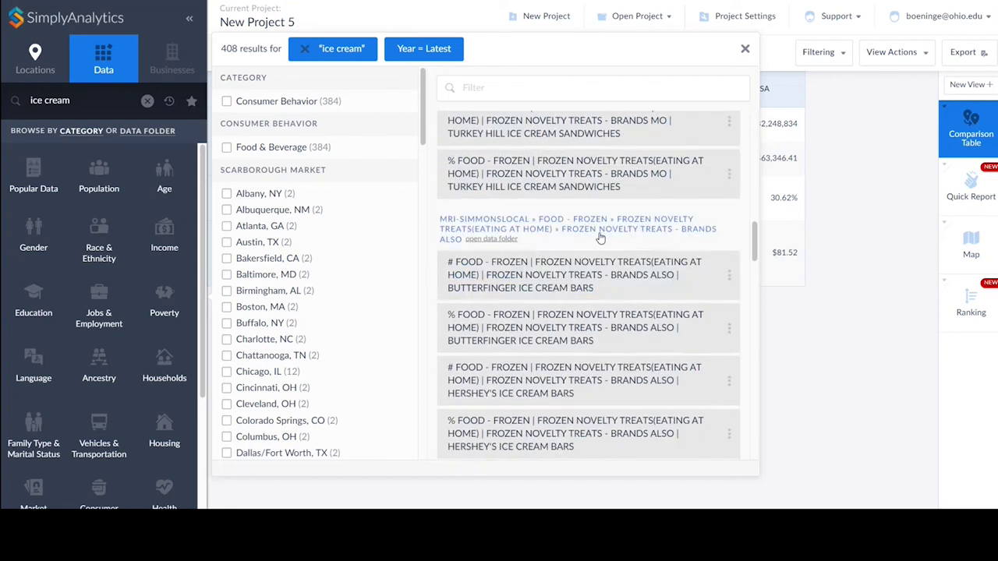
{"action": "scroll", "coordinate": [597, 234], "scroll_direction": "up", "scroll_amount": 5}
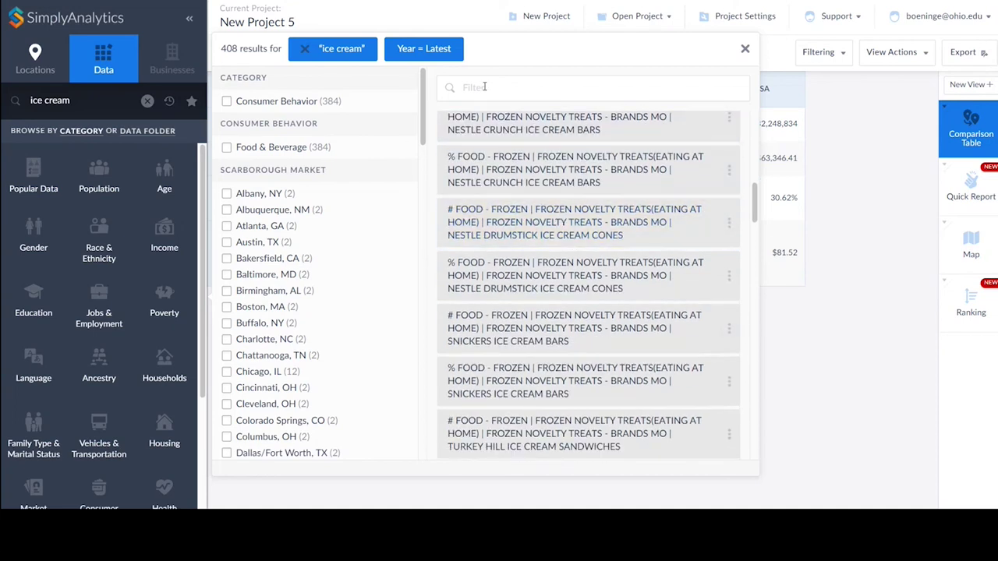
{"action": "left_click", "coordinate": [485, 86]}
{"action": "type", "text": "ben"}
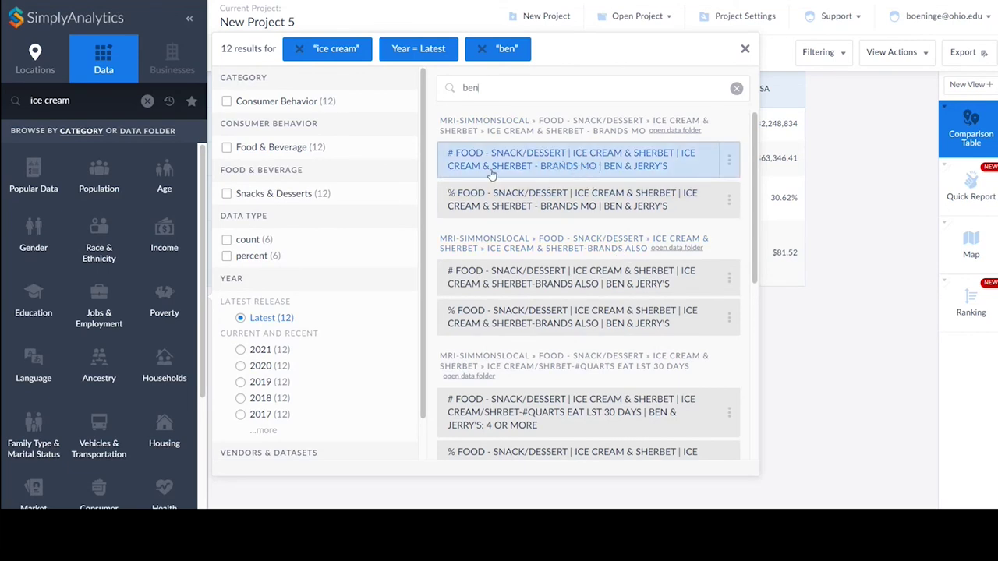
{"action": "left_click", "coordinate": [527, 207]}
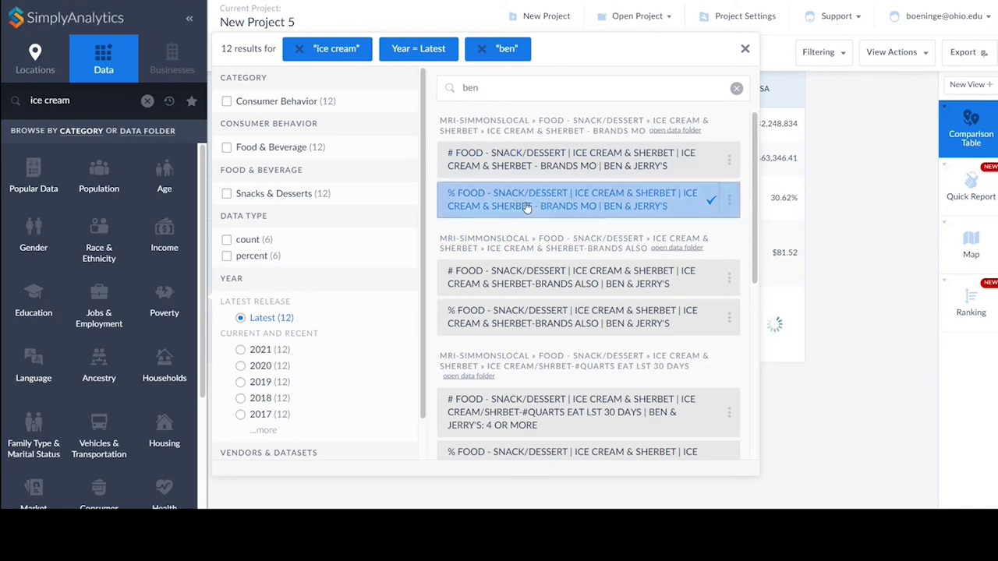
{"action": "left_click", "coordinate": [534, 158]}
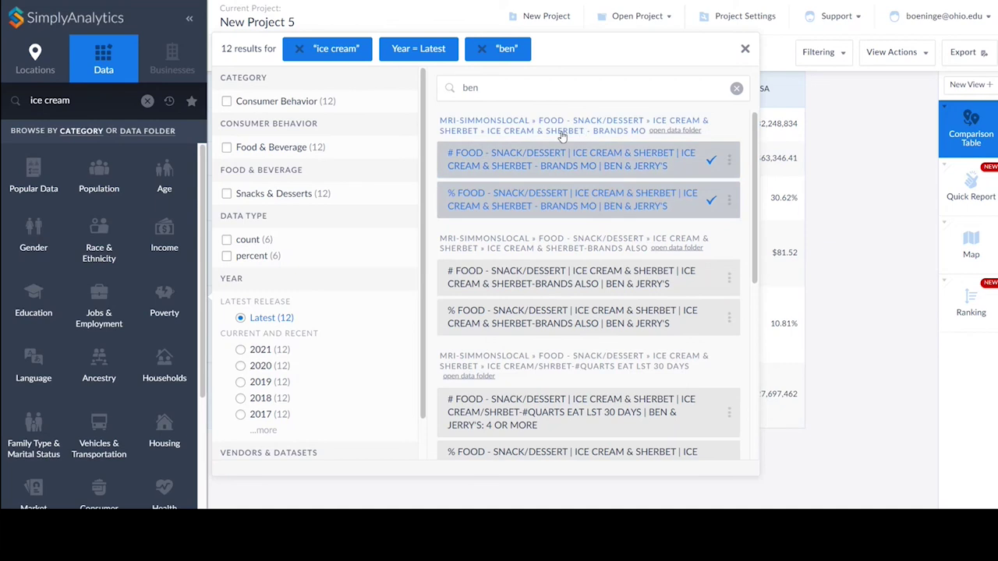
Open the data folder browser and collapse the Ice Cream & Sherbet and Food - Snack/Dessert folders.
{"action": "left_click", "coordinate": [669, 132]}
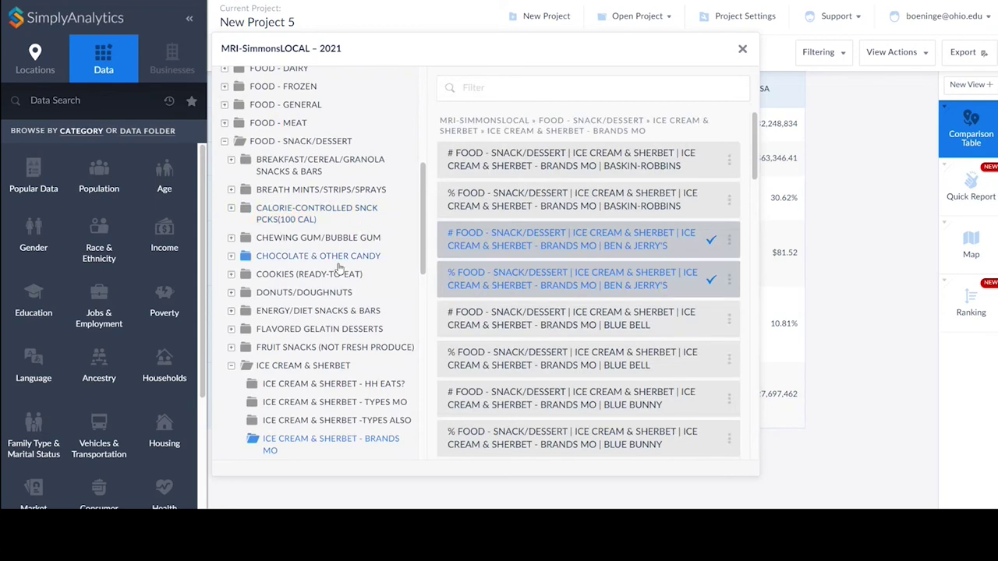
{"action": "scroll", "coordinate": [348, 230], "scroll_direction": "down", "scroll_amount": 1}
{"action": "scroll", "coordinate": [348, 230], "scroll_direction": "down", "scroll_amount": 2}
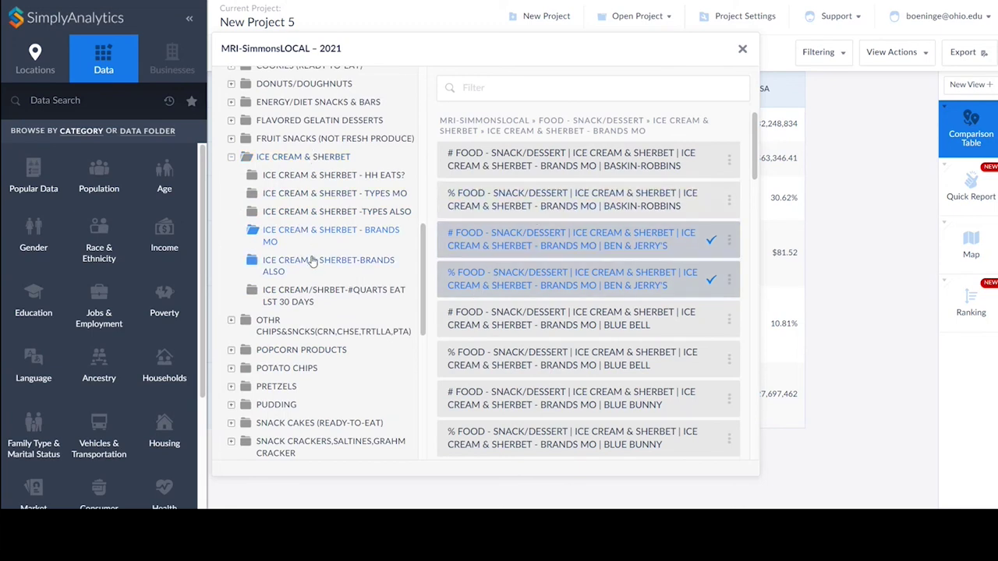
{"action": "left_click", "coordinate": [231, 157]}
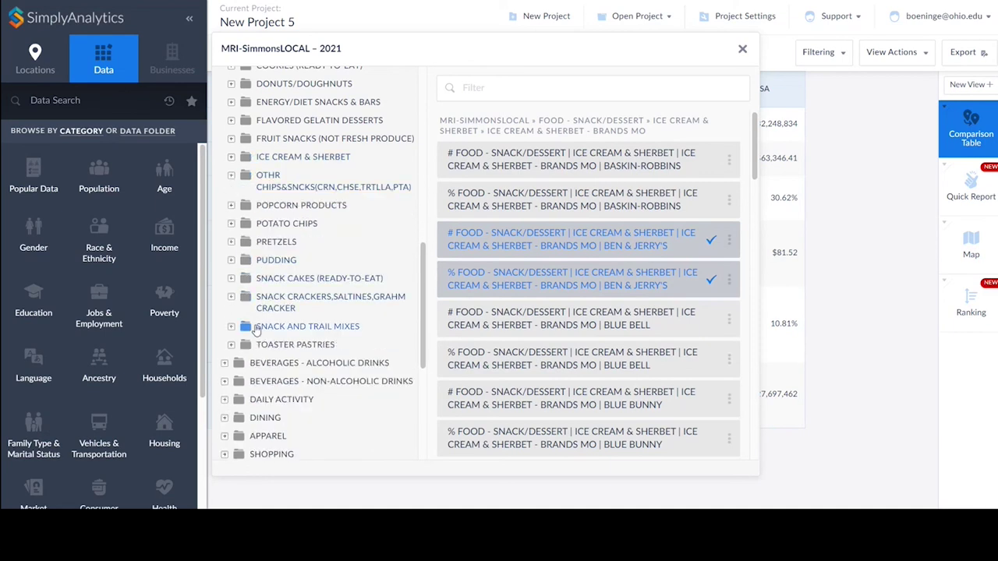
{"action": "scroll", "coordinate": [247, 316], "scroll_direction": "down", "scroll_amount": 1}
{"action": "scroll", "coordinate": [251, 257], "scroll_direction": "up", "scroll_amount": 2}
{"action": "scroll", "coordinate": [254, 249], "scroll_direction": "up", "scroll_amount": 1}
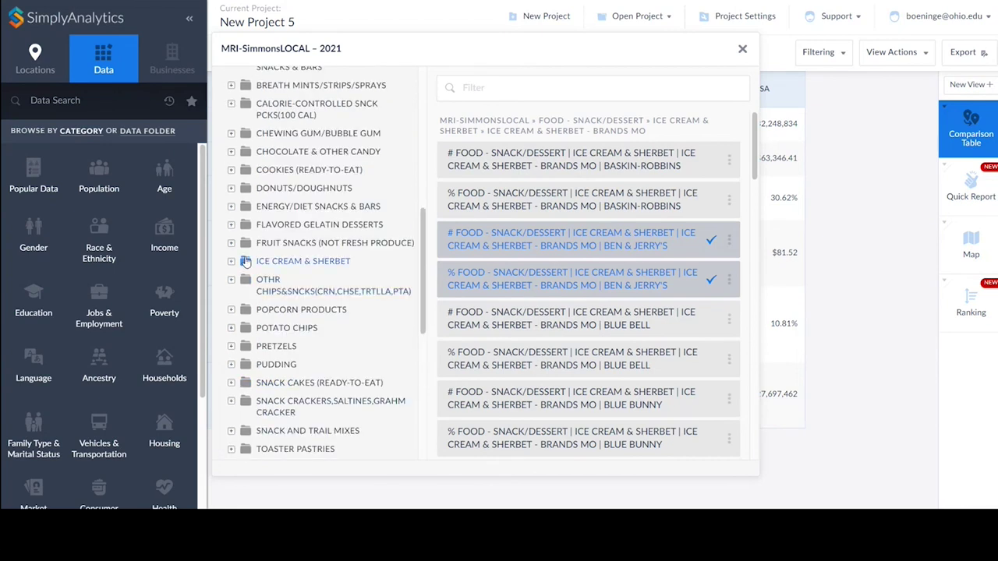
{"action": "scroll", "coordinate": [245, 263], "scroll_direction": "up", "scroll_amount": 2}
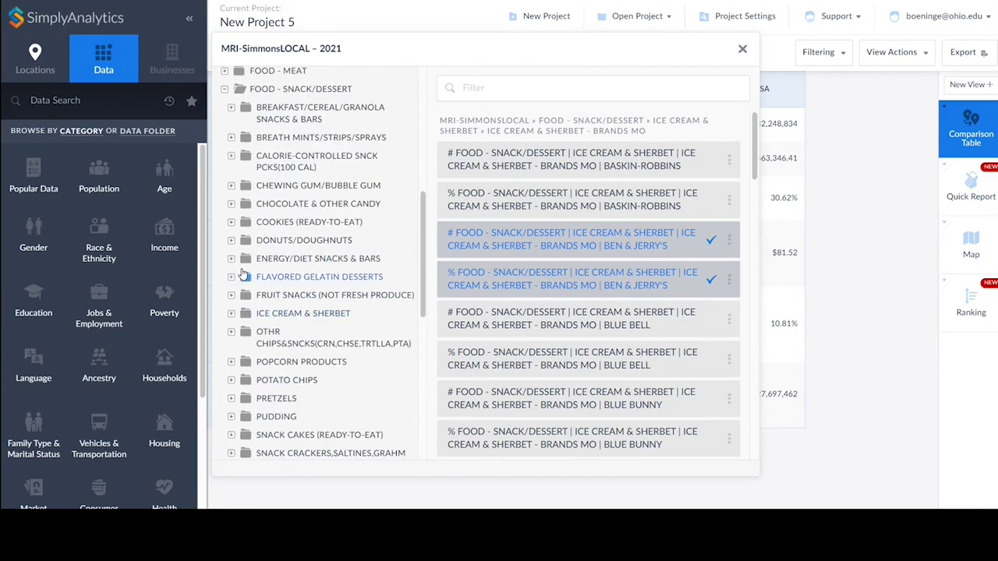
{"action": "left_click", "coordinate": [225, 142]}
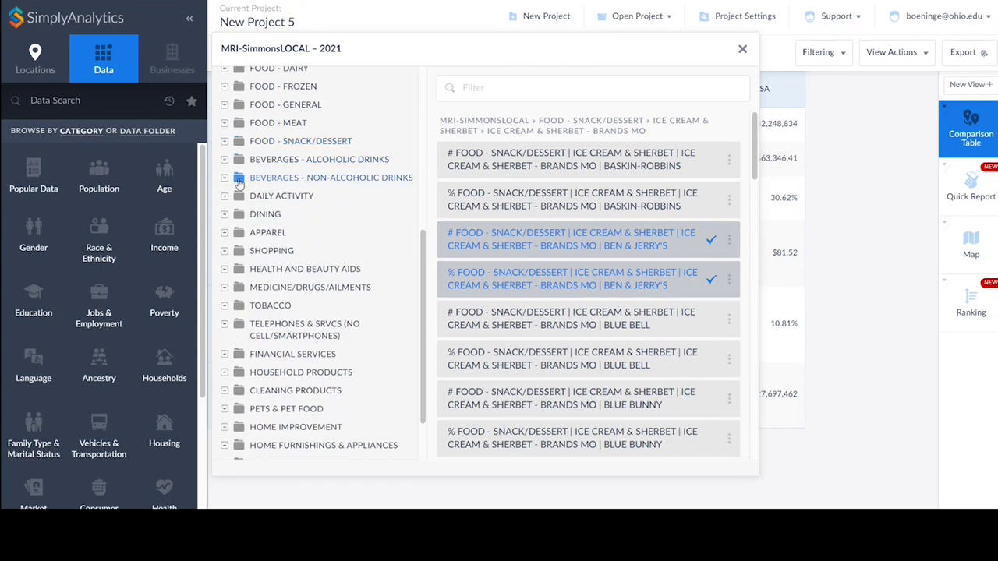
{"action": "scroll", "coordinate": [230, 226], "scroll_direction": "down", "scroll_amount": 1}
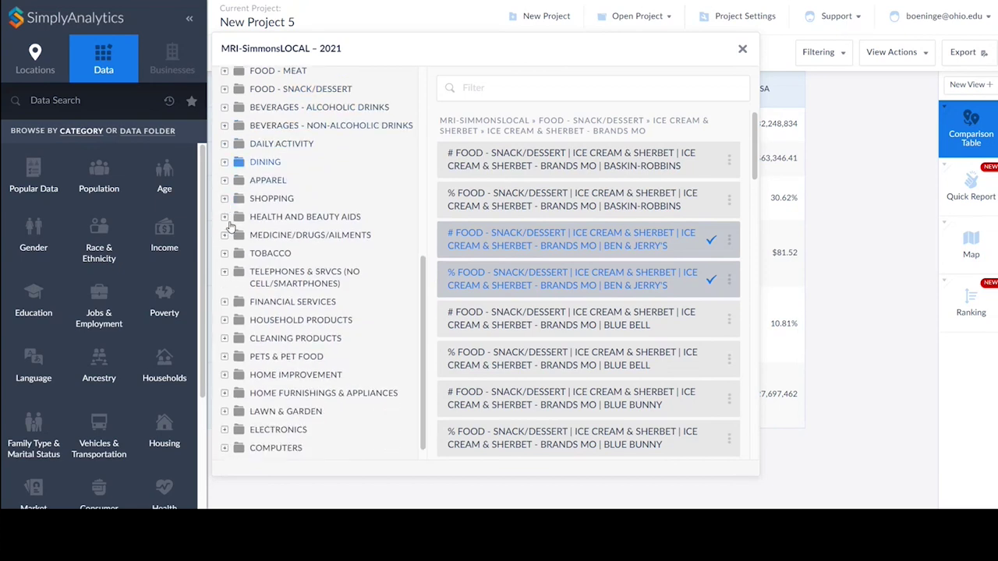
{"action": "scroll", "coordinate": [231, 257], "scroll_direction": "down", "scroll_amount": 1}
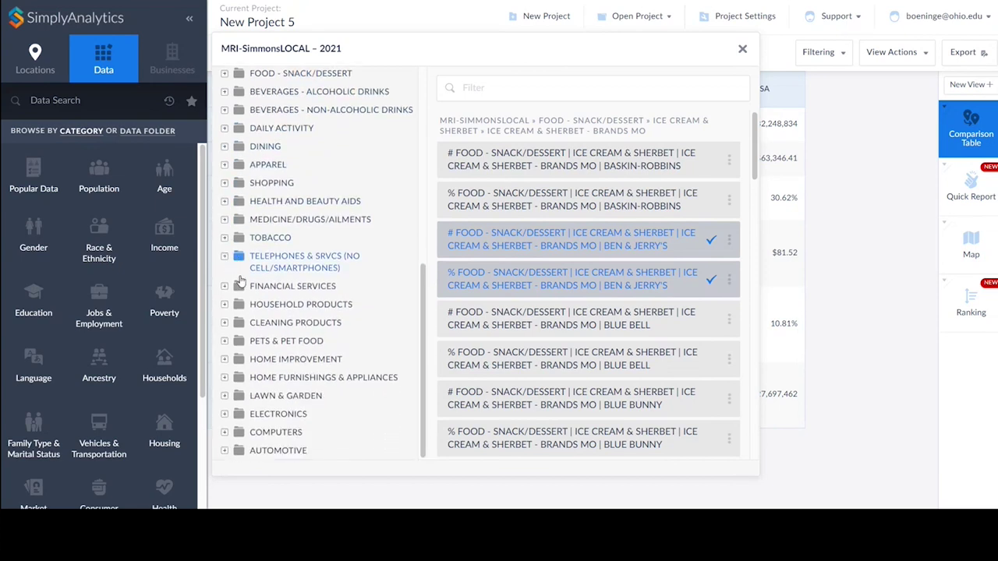
{"action": "scroll", "coordinate": [239, 243], "scroll_direction": "up", "scroll_amount": 3}
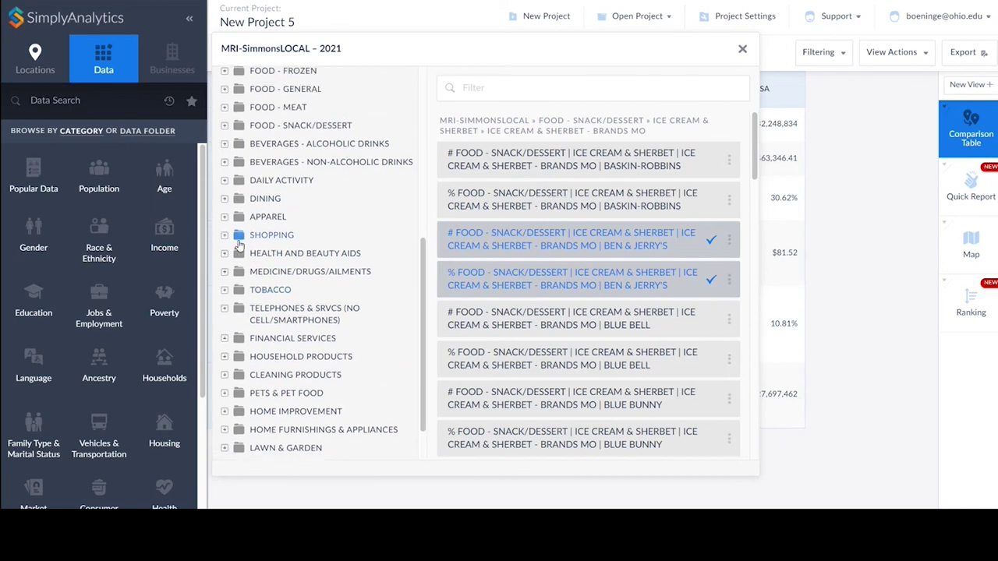
{"action": "scroll", "coordinate": [238, 248], "scroll_direction": "up", "scroll_amount": 2}
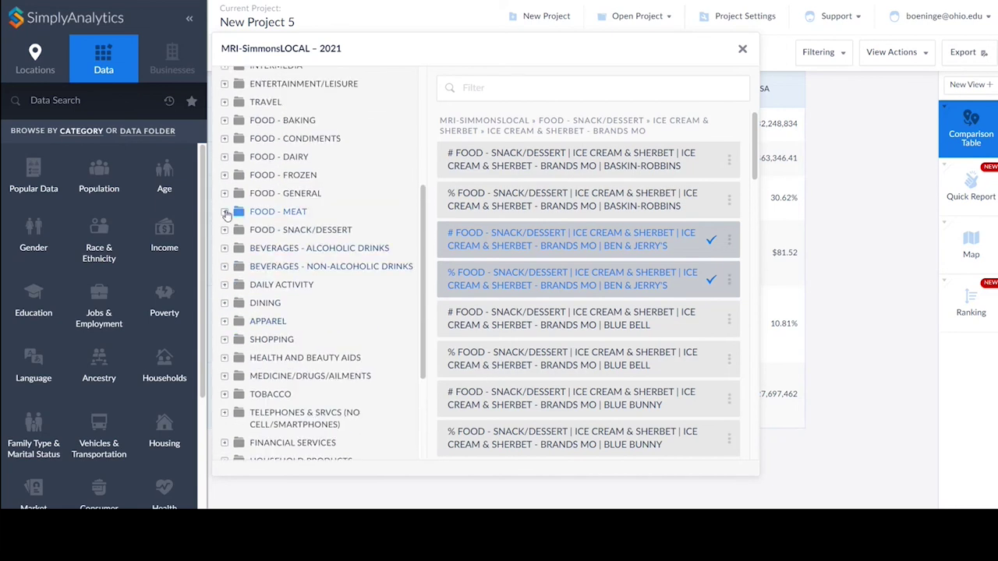
{"action": "scroll", "coordinate": [232, 220], "scroll_direction": "up", "scroll_amount": 2}
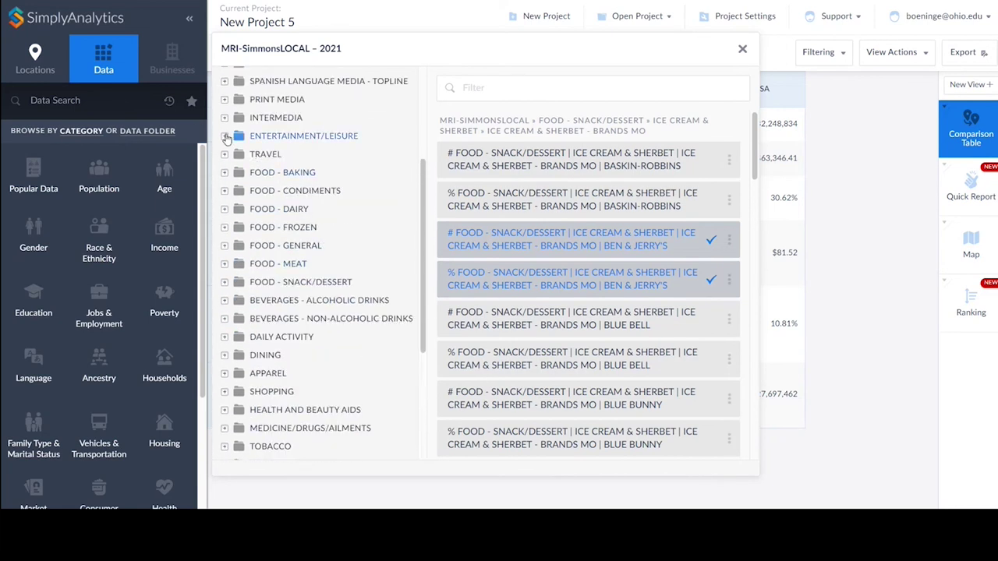
Browse to Entertainment/Leisure > Sports & Fitness > Every Chance I Get variables.
{"action": "left_click", "coordinate": [225, 137]}
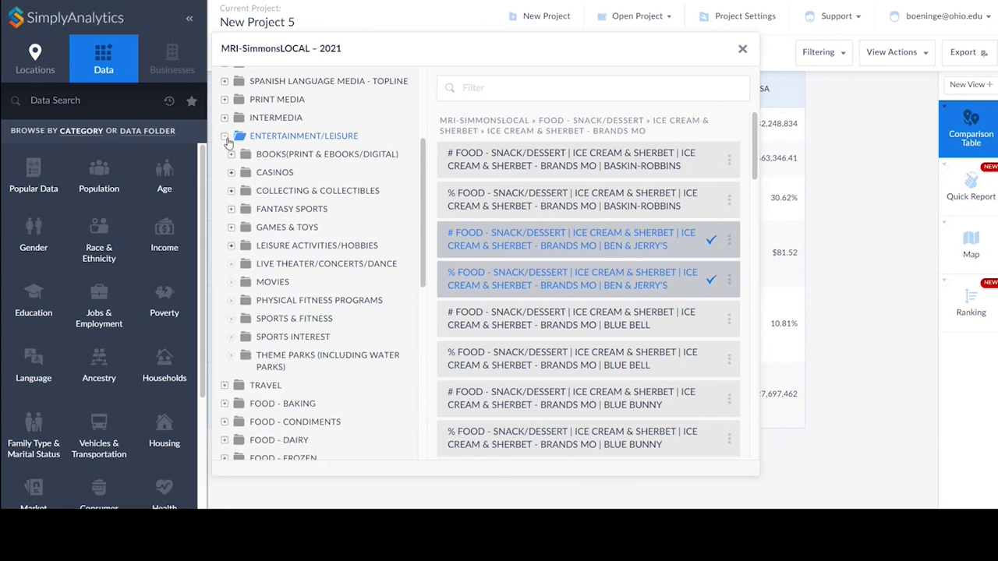
{"action": "left_click", "coordinate": [231, 319]}
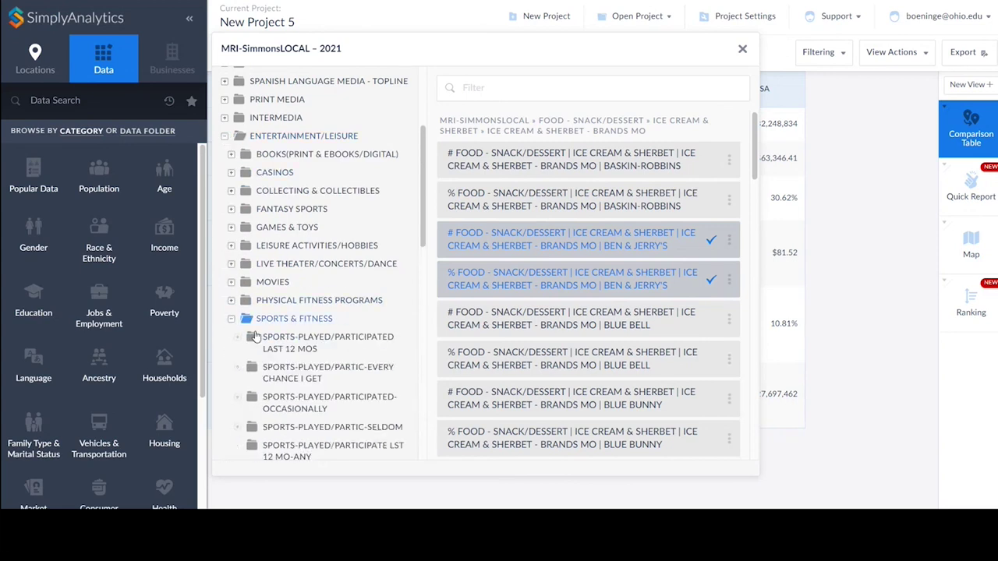
{"action": "left_click", "coordinate": [289, 375]}
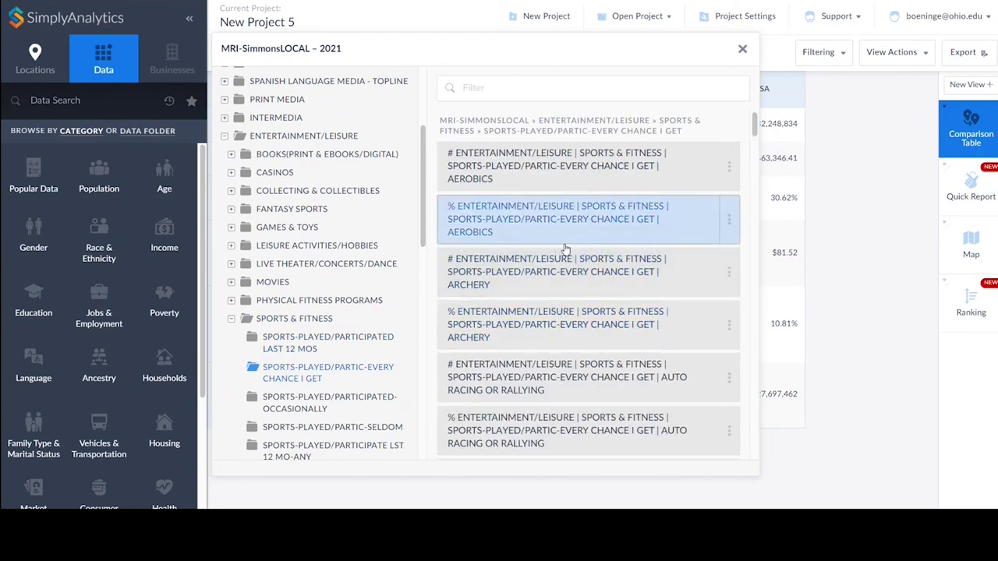
{"action": "scroll", "coordinate": [577, 249], "scroll_direction": "down", "scroll_amount": 3}
{"action": "scroll", "coordinate": [566, 250], "scroll_direction": "down", "scroll_amount": 15}
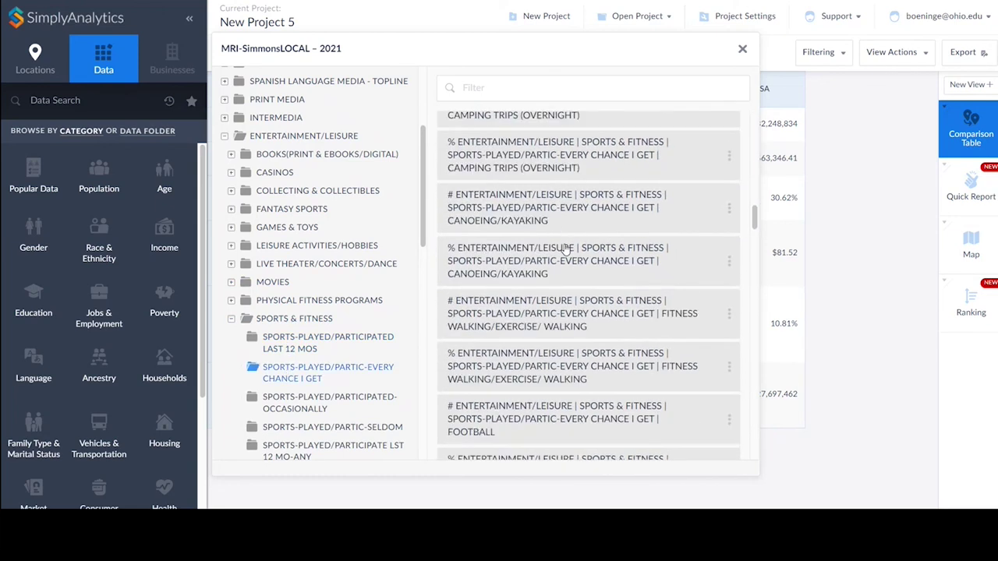
{"action": "scroll", "coordinate": [566, 248], "scroll_direction": "down", "scroll_amount": 10}
{"action": "left_click", "coordinate": [566, 248]}
{"action": "scroll", "coordinate": [568, 246], "scroll_direction": "down", "scroll_amount": 2}
{"action": "scroll", "coordinate": [566, 246], "scroll_direction": "down", "scroll_amount": 5}
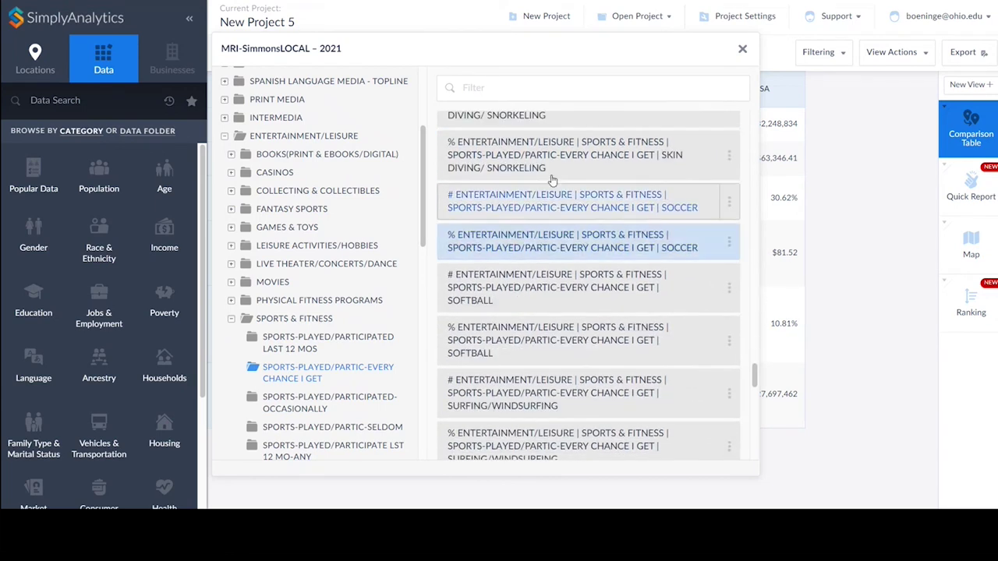
Filter by 'yo', add the % and # Yoga variables, and return to the table.
{"action": "left_click", "coordinate": [491, 84]}
{"action": "type", "text": "yoga"}
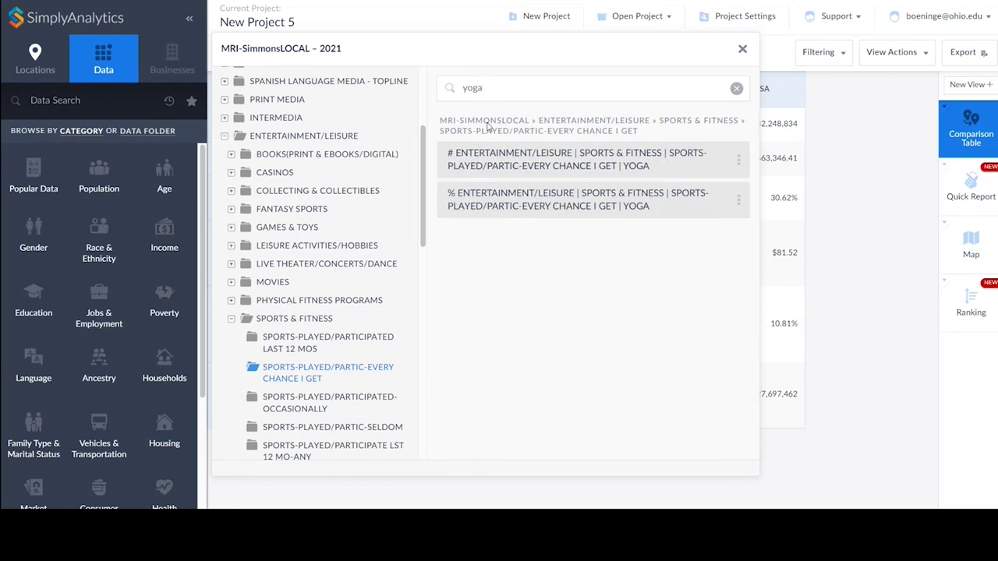
{"action": "left_click", "coordinate": [521, 201]}
{"action": "left_click", "coordinate": [527, 161]}
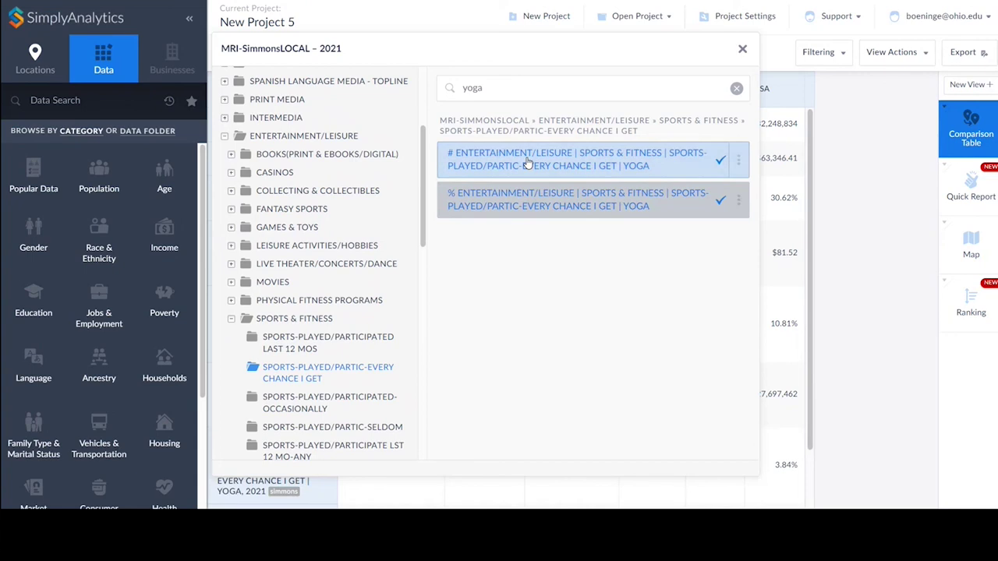
{"action": "left_click", "coordinate": [742, 48]}
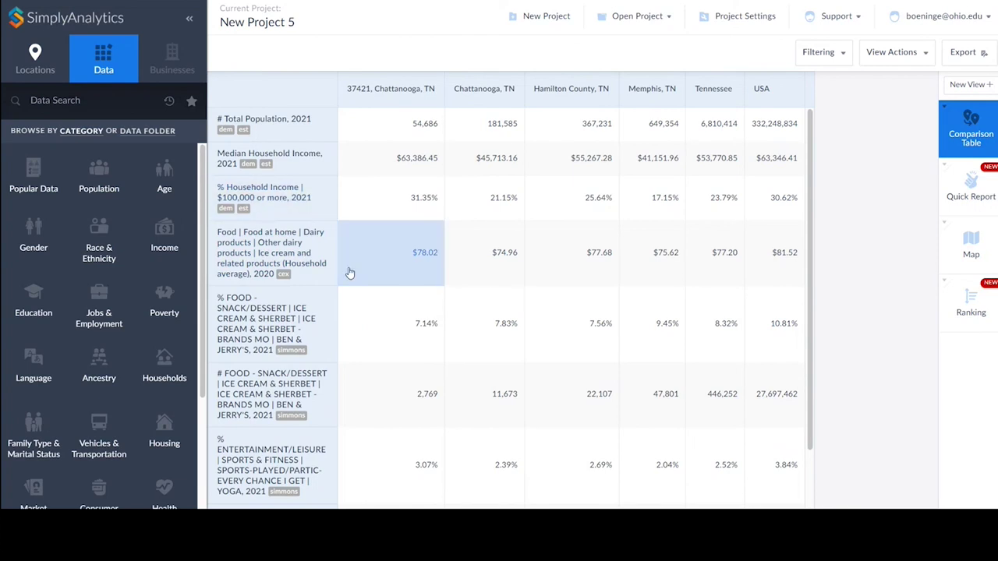
{"action": "scroll", "coordinate": [398, 327], "scroll_direction": "down", "scroll_amount": 1}
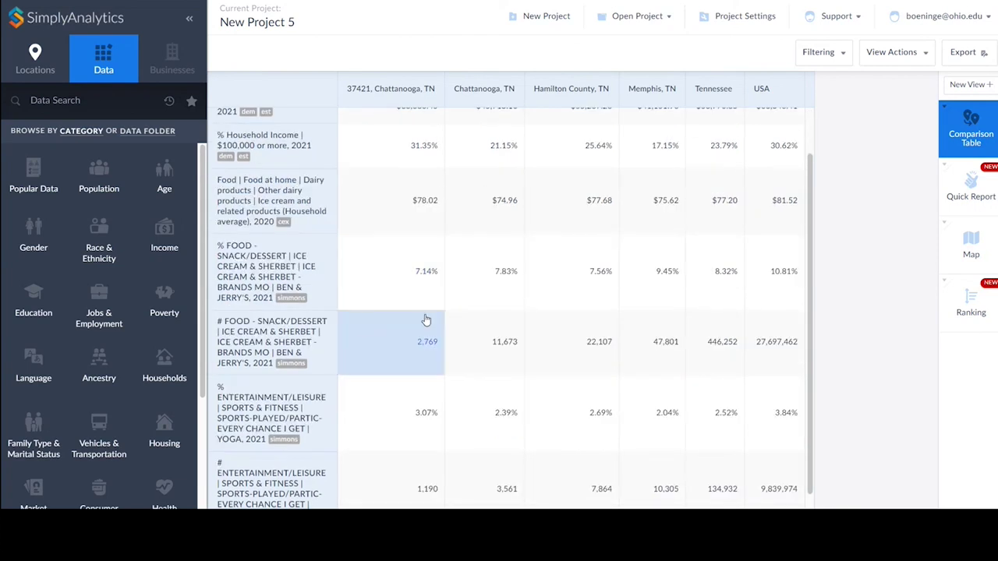
{"action": "scroll", "coordinate": [412, 339], "scroll_direction": "up", "scroll_amount": 1}
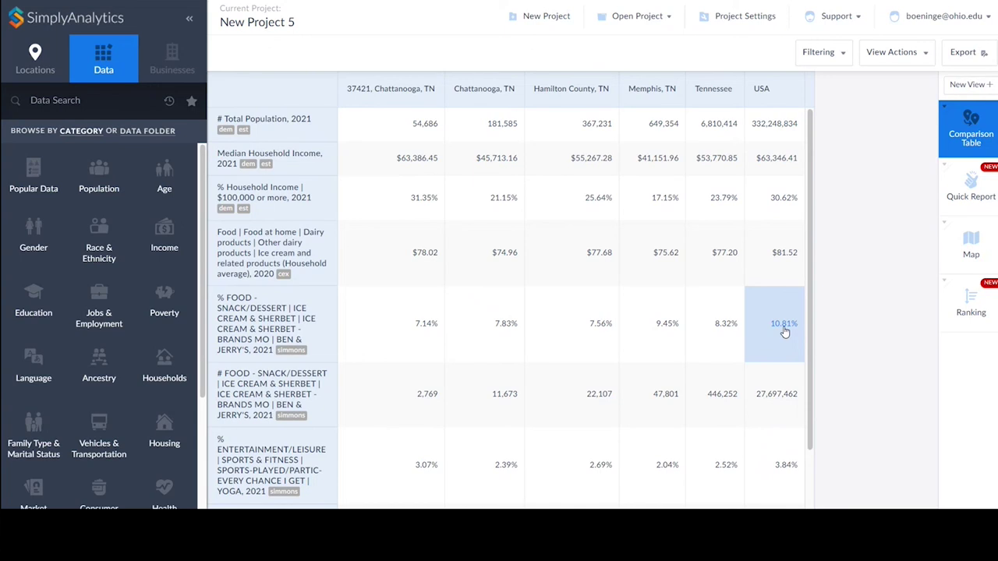
{"action": "scroll", "coordinate": [684, 335], "scroll_direction": "down", "scroll_amount": 1}
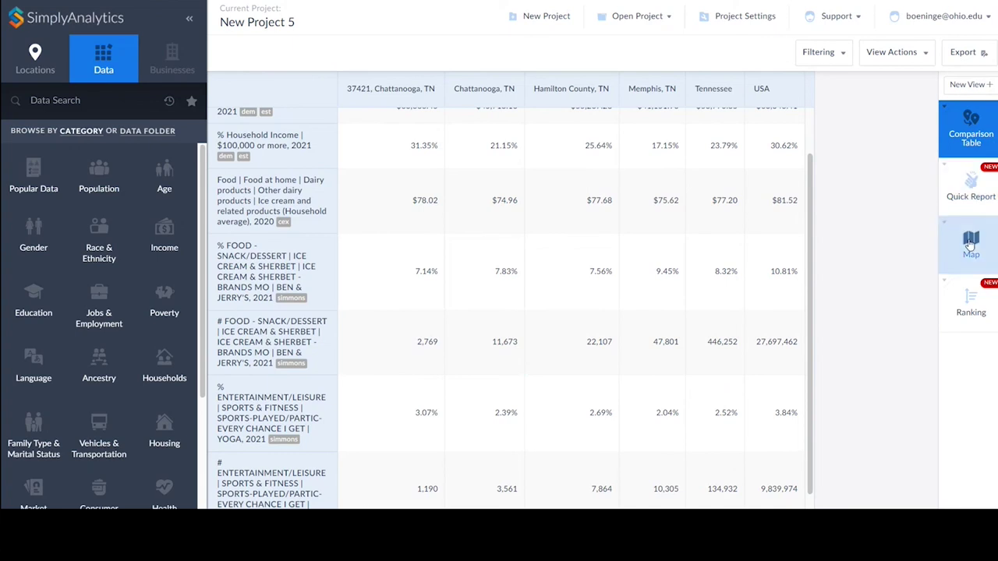
Map Tennessee counties shaded by the 2021 % Ben & Jerry's variable.
{"action": "left_click", "coordinate": [980, 248]}
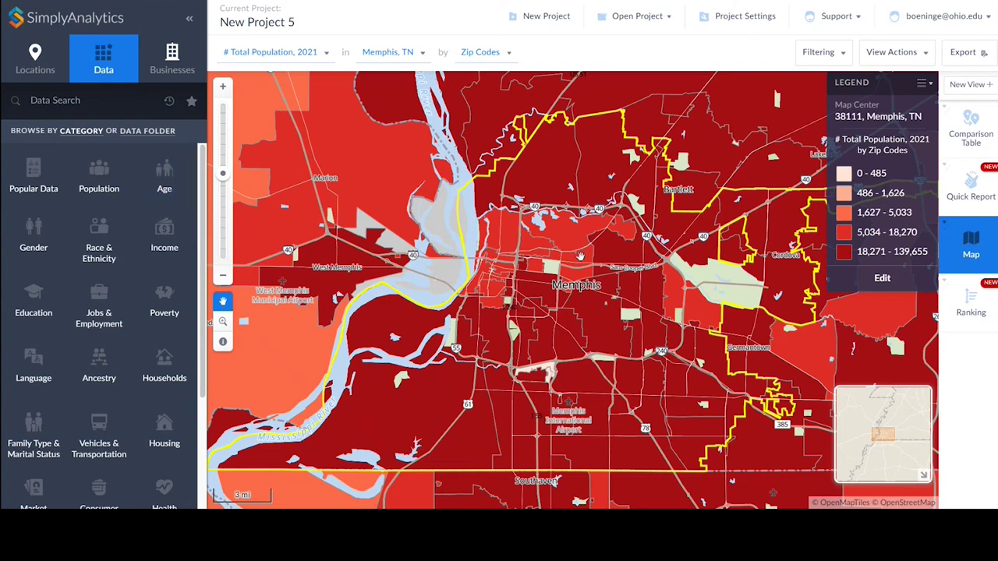
{"action": "left_click", "coordinate": [423, 55]}
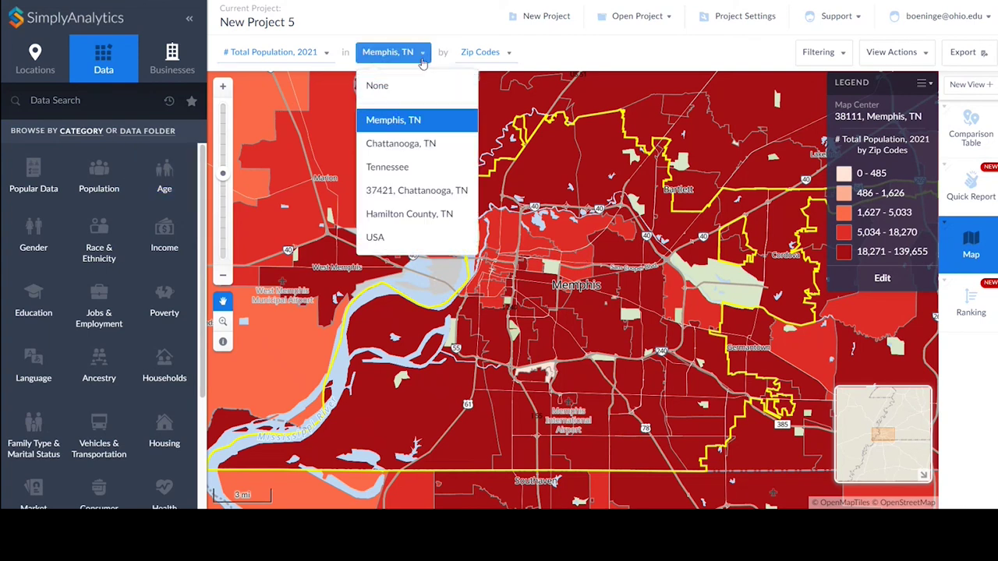
{"action": "left_click", "coordinate": [399, 170]}
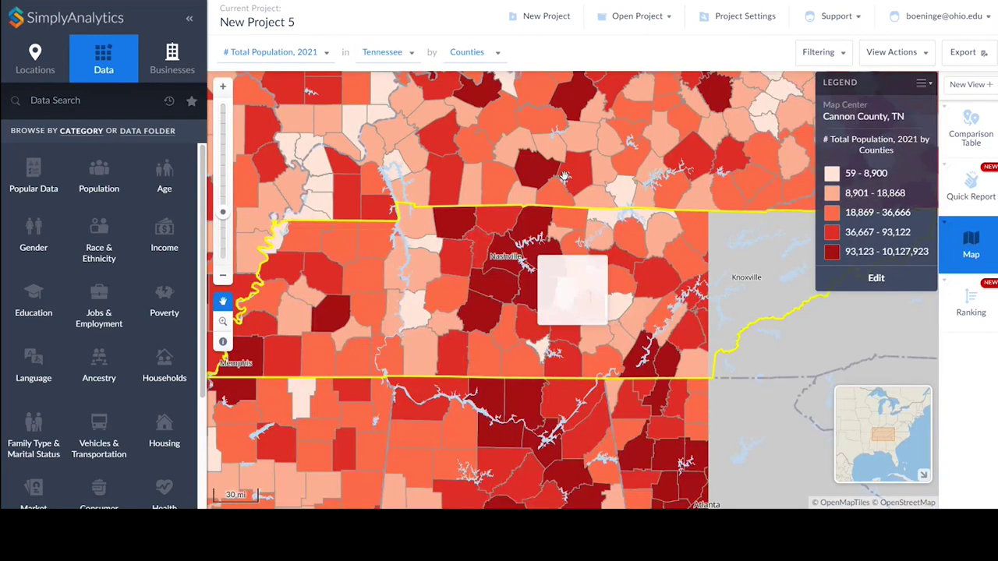
{"action": "left_click", "coordinate": [322, 64]}
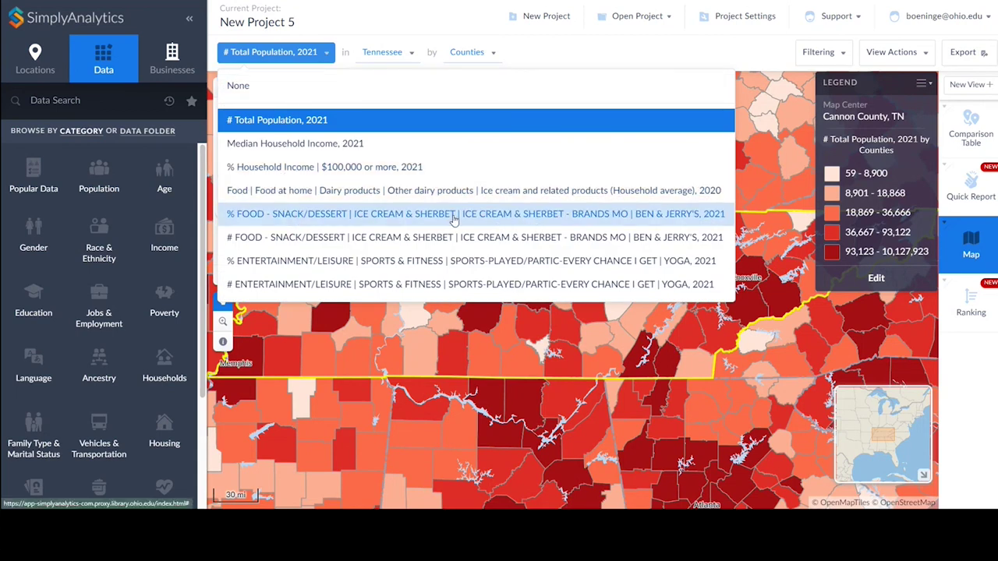
{"action": "left_click", "coordinate": [454, 220]}
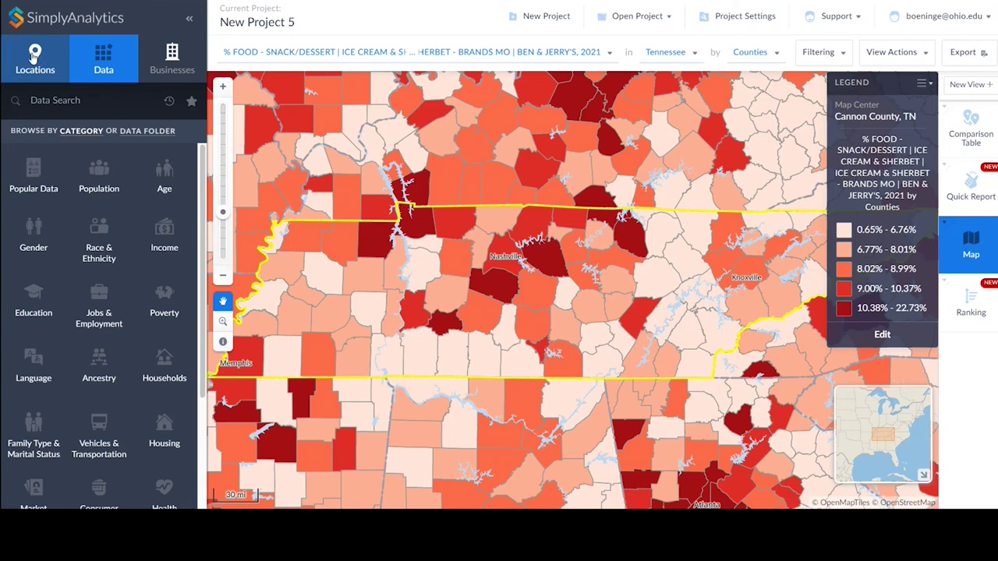
Create a radius location centred on block group BG0114462, Hamilton County, found via the shop's street address.
{"action": "left_click", "coordinate": [35, 60]}
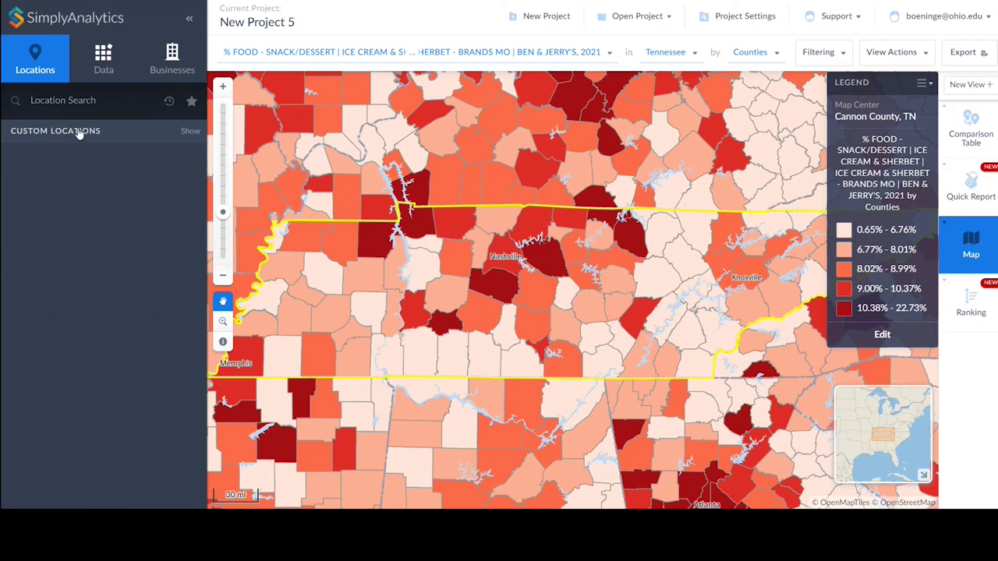
{"action": "left_click", "coordinate": [78, 132]}
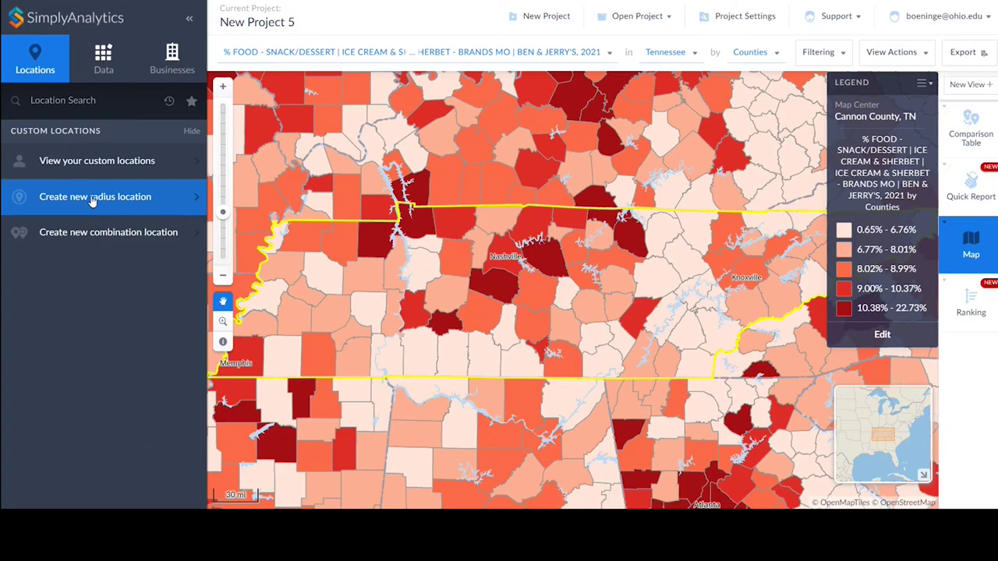
{"action": "left_click", "coordinate": [92, 200]}
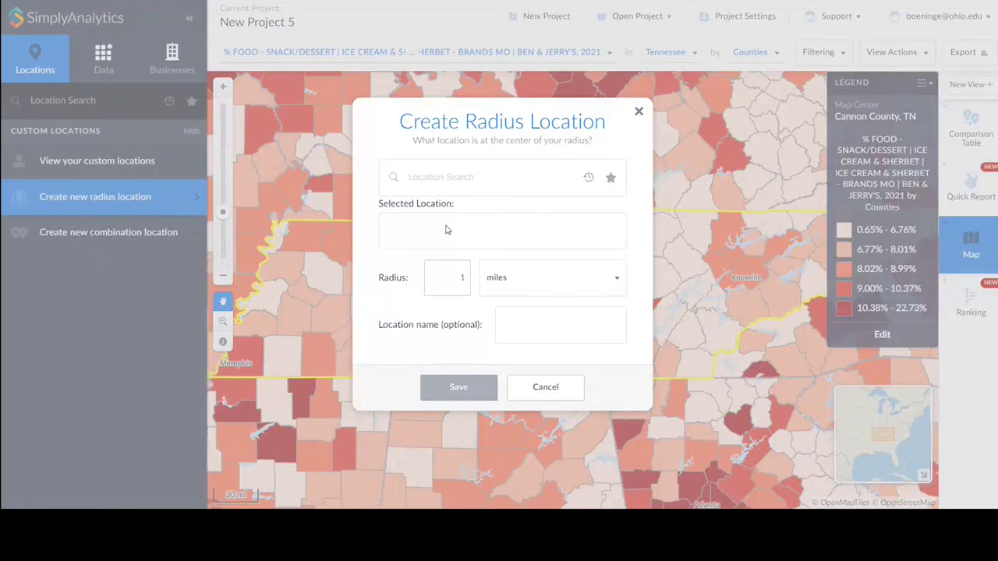
{"action": "left_click", "coordinate": [437, 170]}
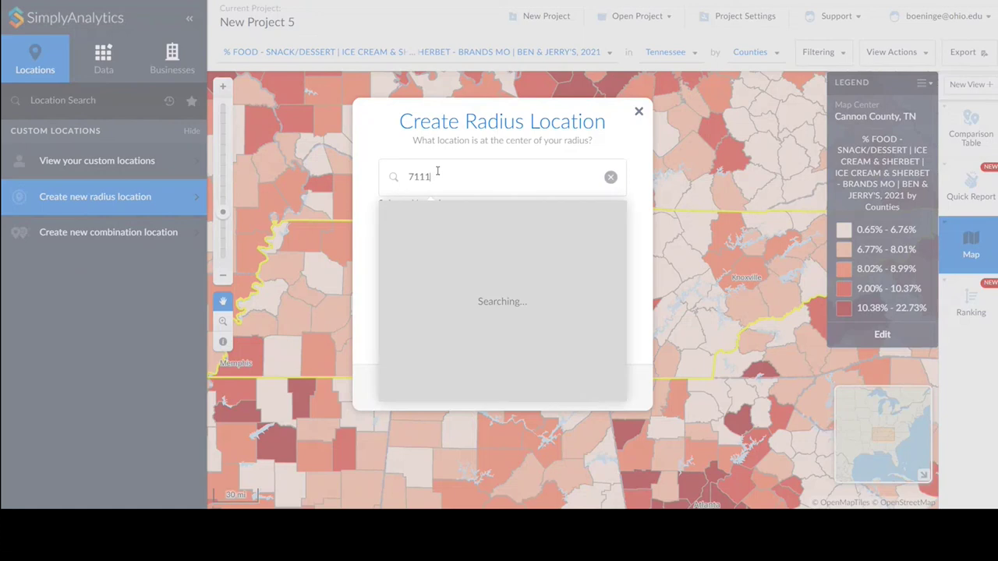
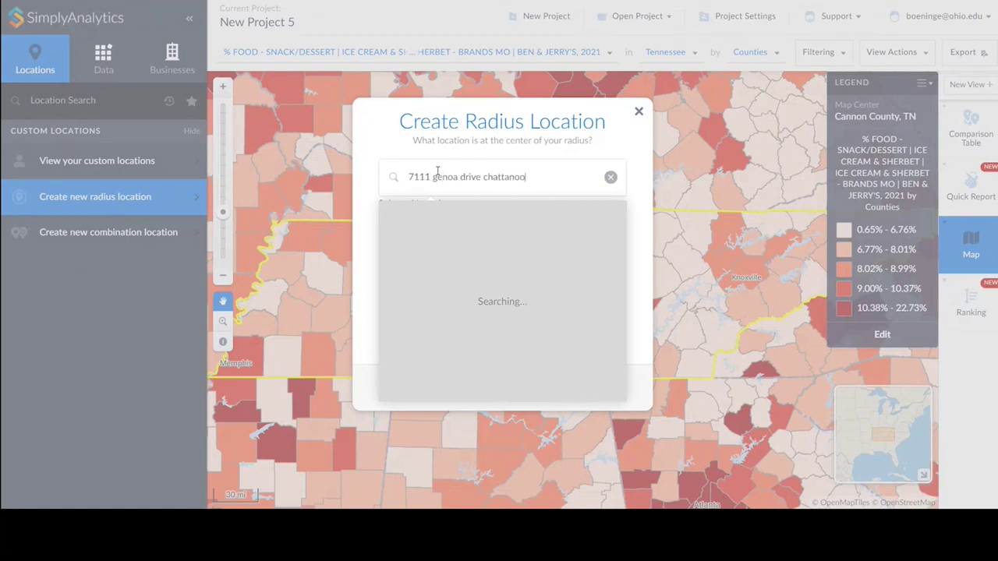
{"action": "left_click", "coordinate": [530, 177]}
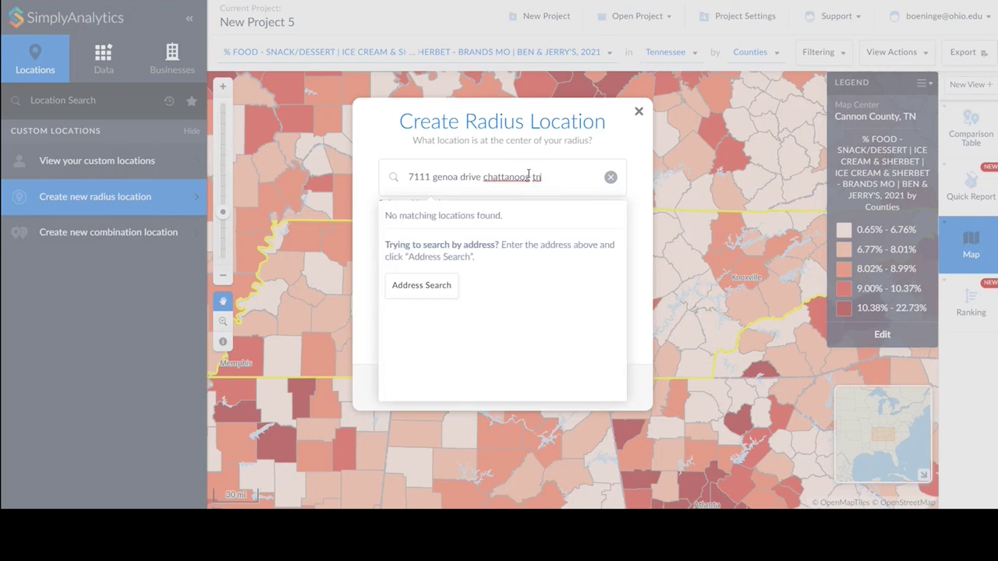
{"action": "type", "text": "a"}
{"action": "left_click", "coordinate": [427, 287]}
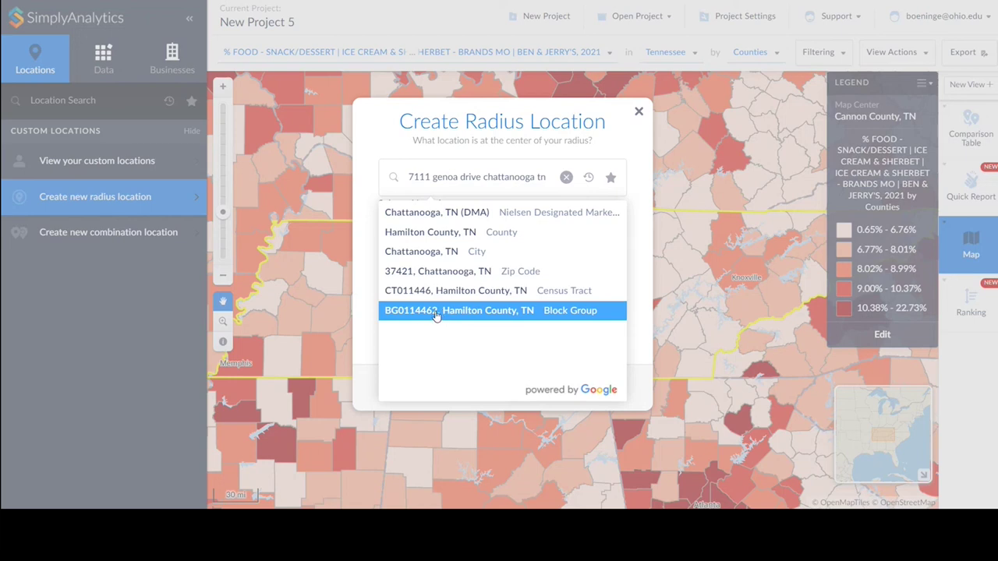
{"action": "left_click", "coordinate": [437, 312]}
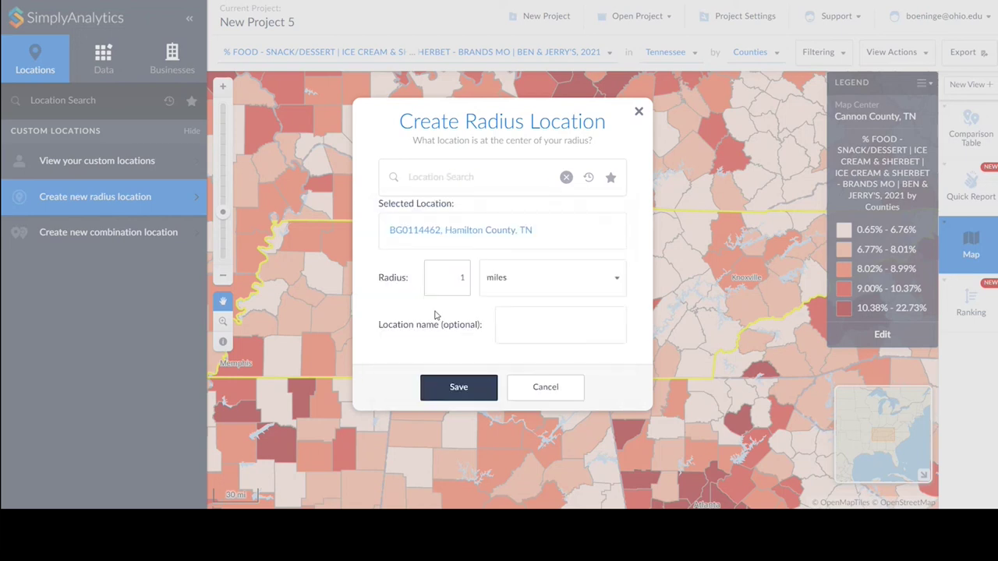
Save a 5-mile radius named '5 miles from Chad's Ice Cream'.
{"action": "double_click", "coordinate": [463, 278]}
{"action": "type", "text": "5"}
{"action": "left_click", "coordinate": [518, 327]}
{"action": "type", "text": "5 miles from Chad's "}
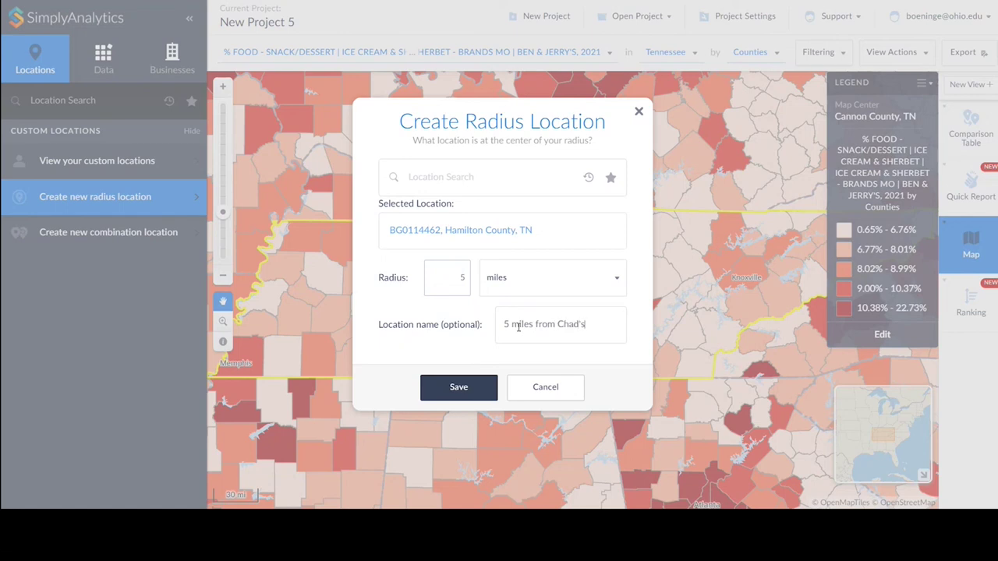
{"action": "type", "text": "IceC"}
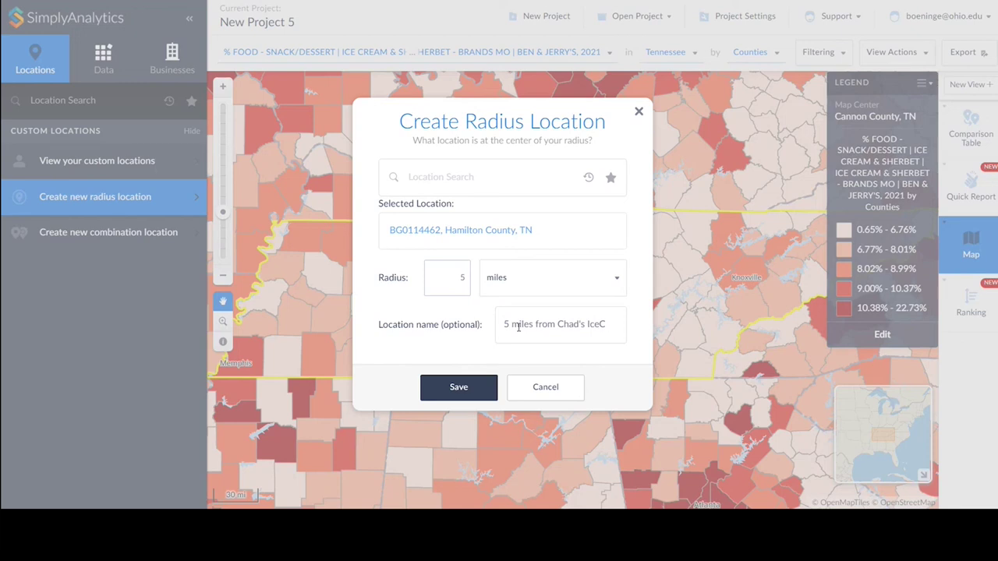
{"action": "key", "text": "BackSpace"}
{"action": "type", "text": "Cream"}
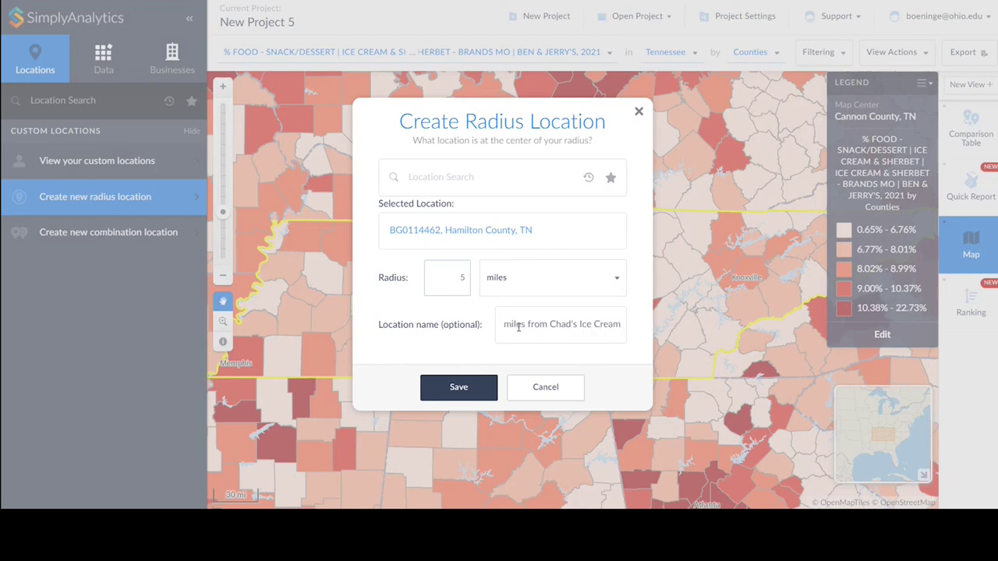
{"action": "left_click", "coordinate": [458, 387]}
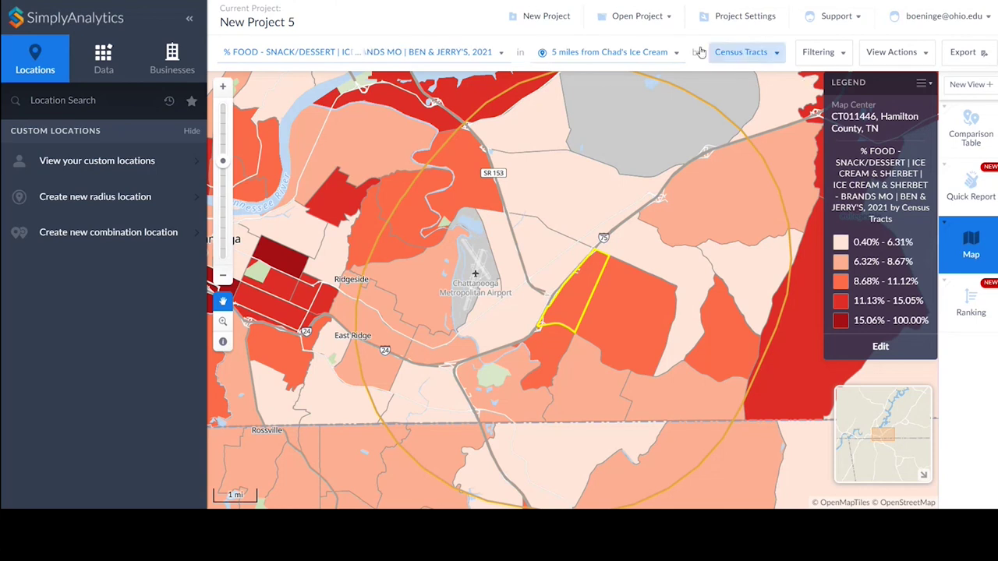
Keep the current variable and switch the radius map's geography level to Block Groups.
{"action": "left_click", "coordinate": [502, 53]}
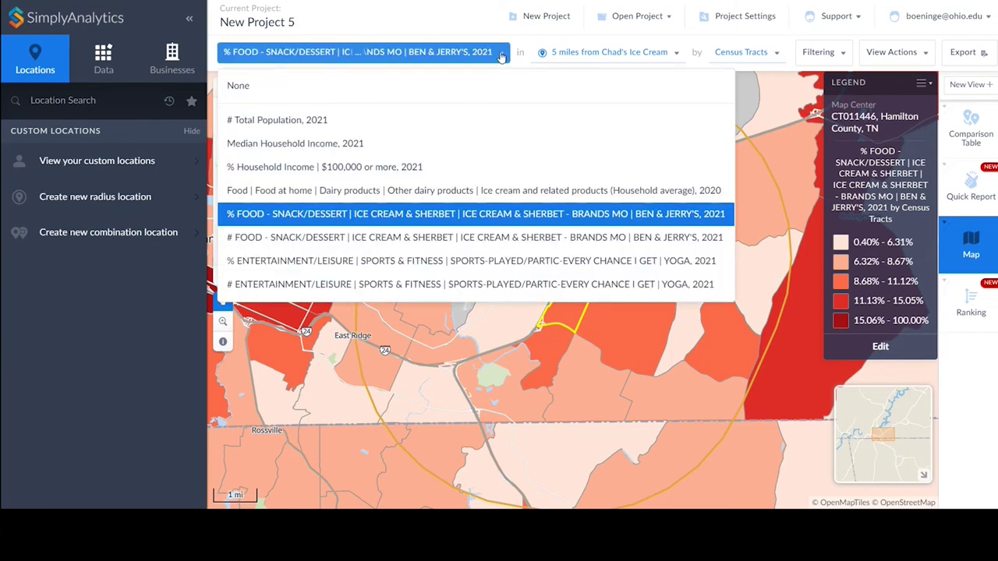
{"action": "left_click", "coordinate": [338, 215]}
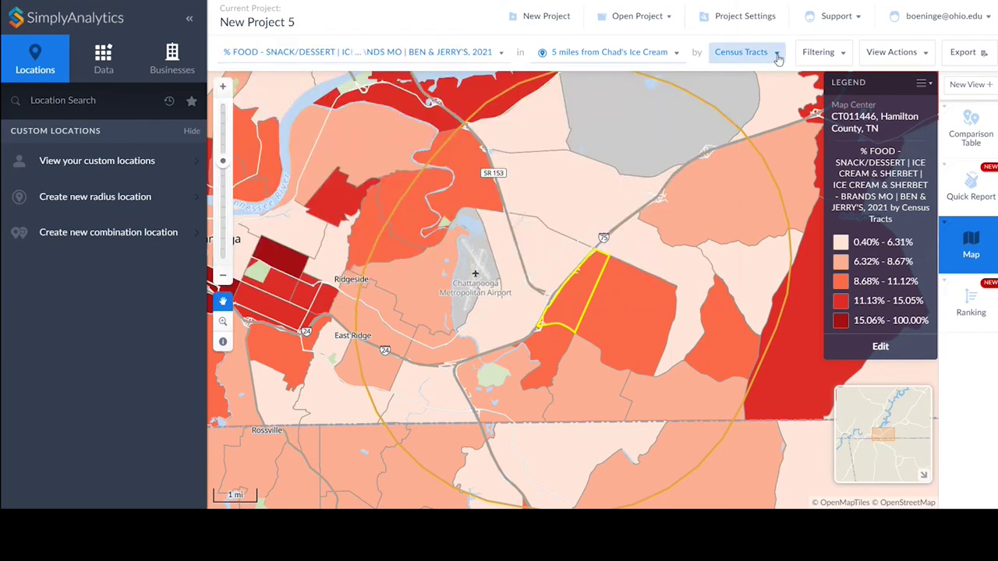
{"action": "left_click", "coordinate": [776, 53]}
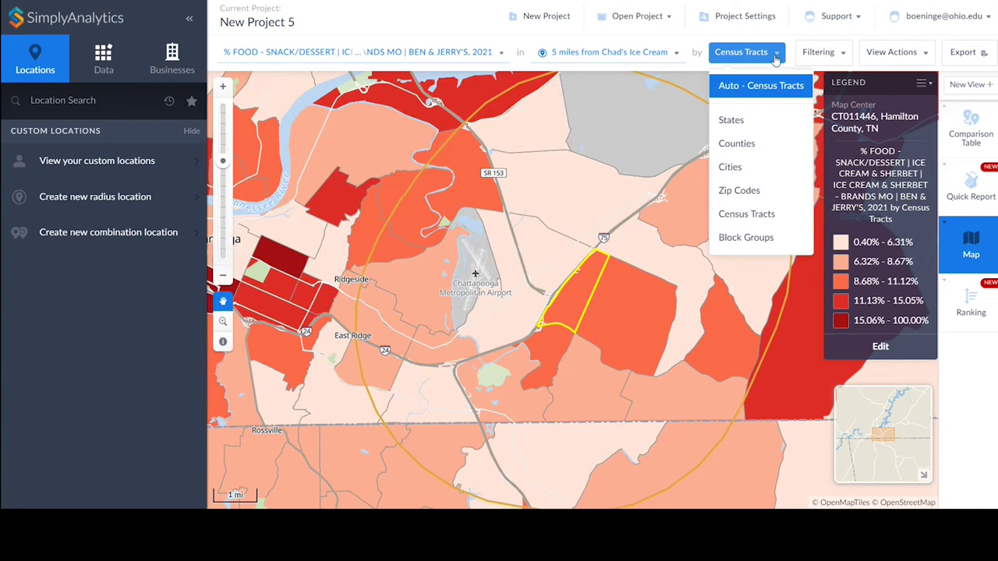
{"action": "left_click", "coordinate": [746, 243]}
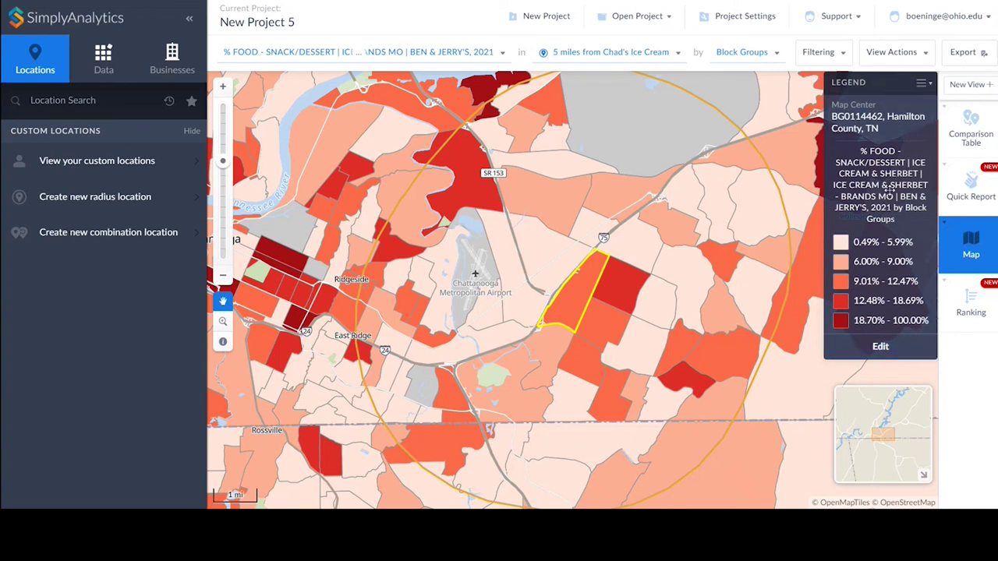
{"action": "left_click", "coordinate": [881, 346]}
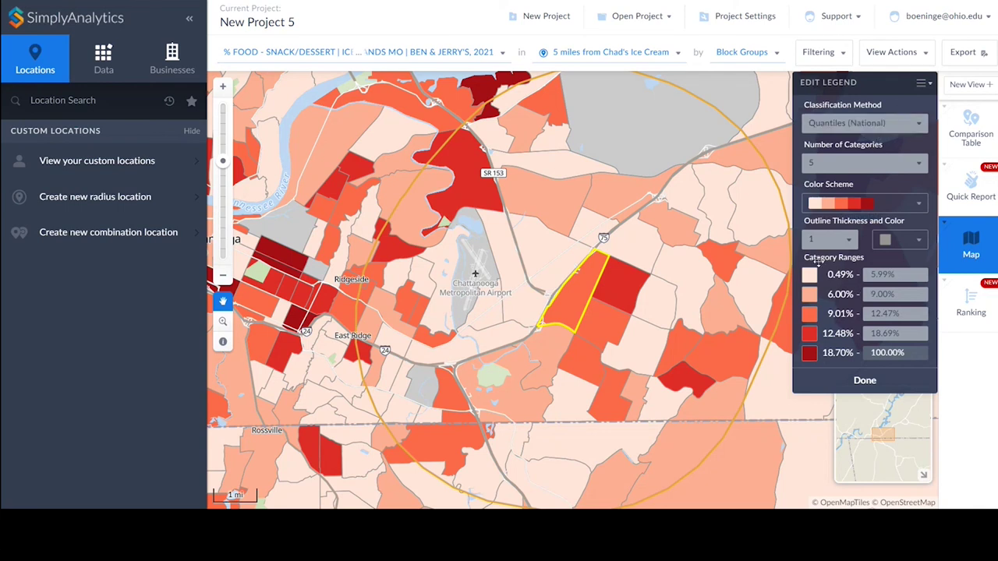
Classify the legend by Quantiles (Local) with the yellow-to-blue colour scheme.
{"action": "left_click", "coordinate": [876, 125]}
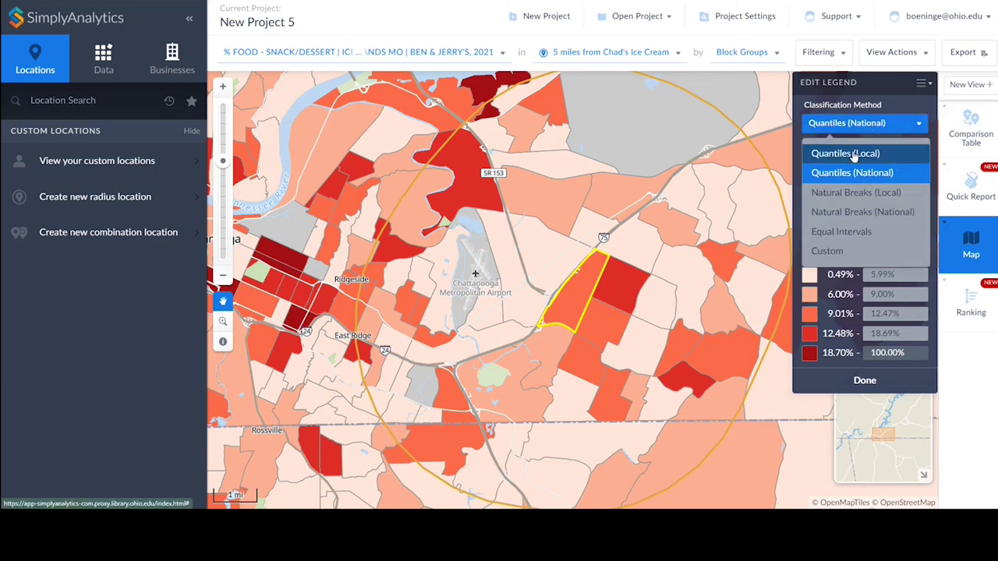
{"action": "left_click", "coordinate": [853, 152]}
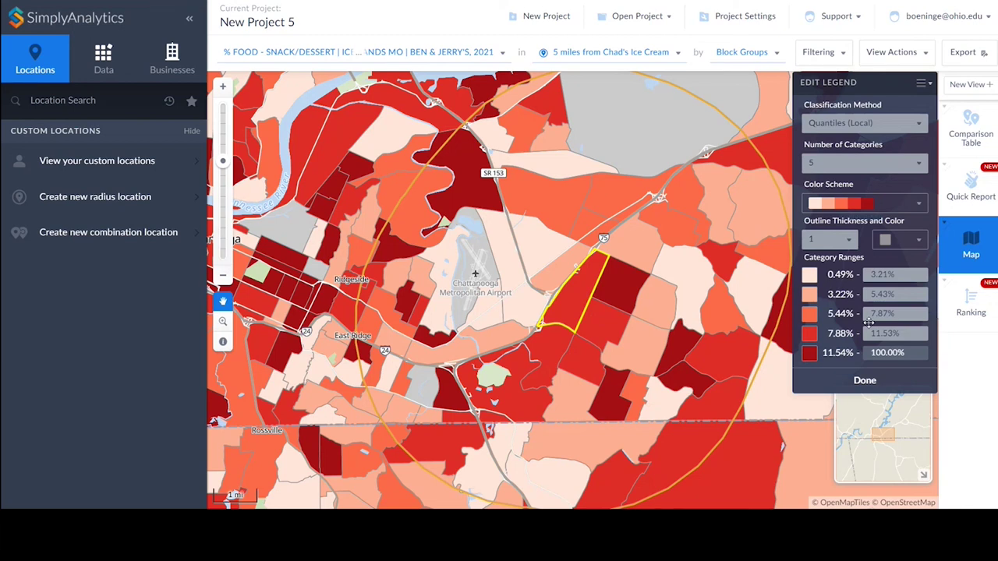
{"action": "left_click", "coordinate": [889, 123]}
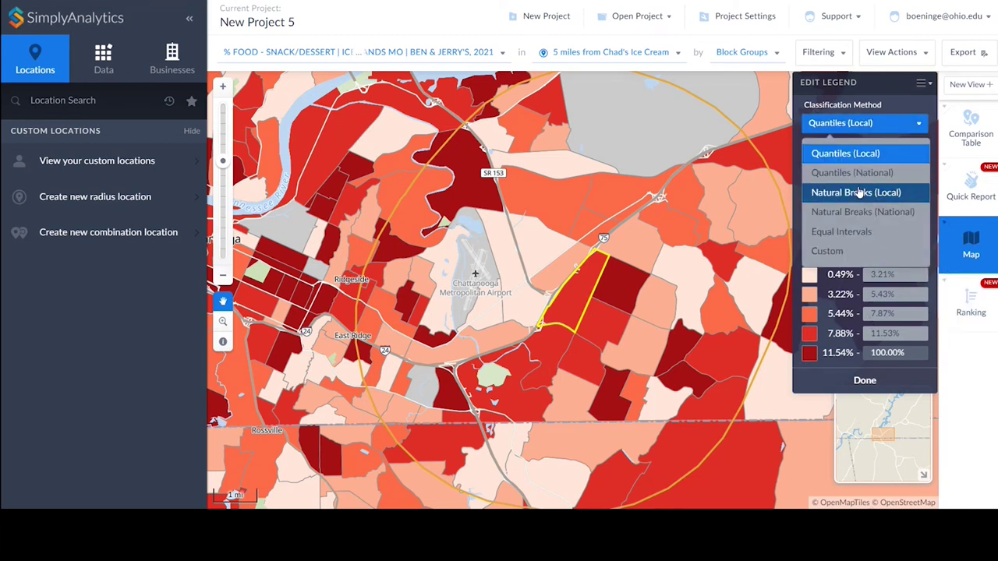
{"action": "left_click", "coordinate": [865, 154]}
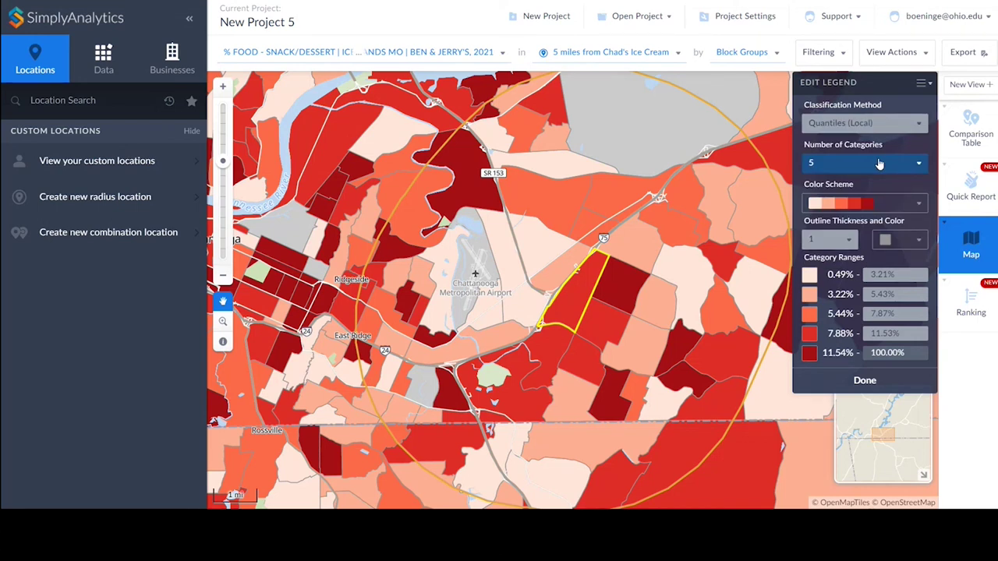
{"action": "left_click", "coordinate": [887, 205]}
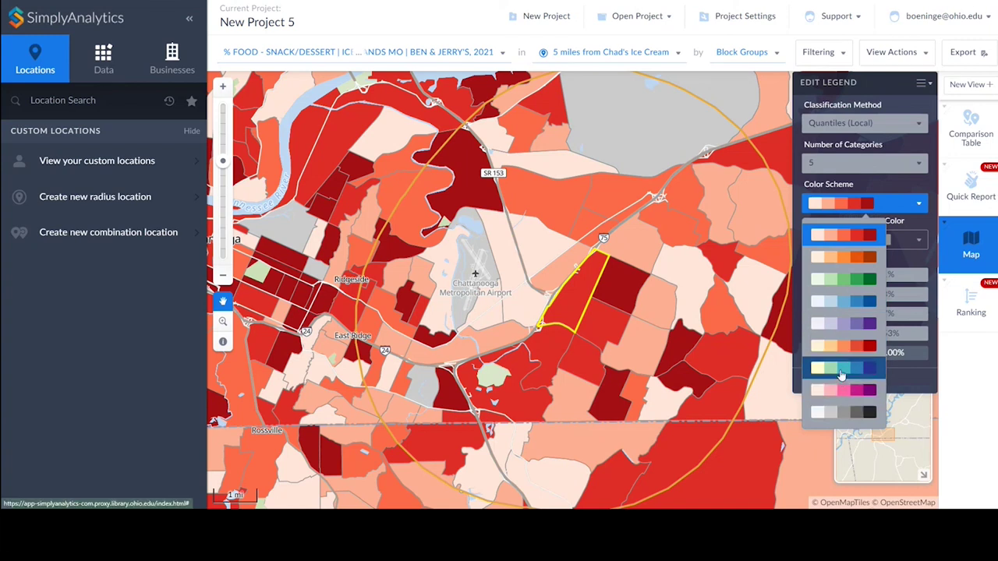
{"action": "left_click", "coordinate": [834, 372]}
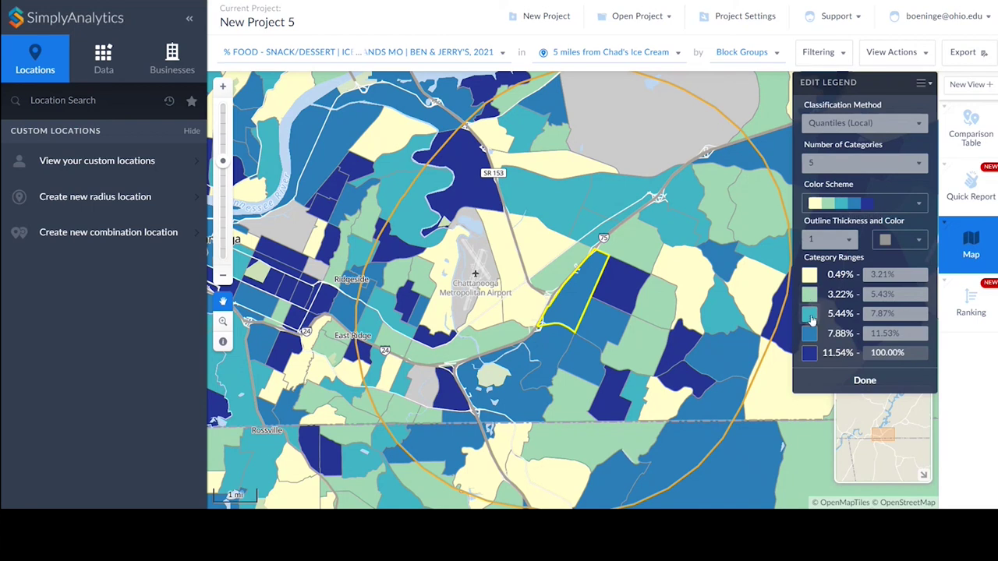
Colour the top legend category brown and finish the legend edit.
{"action": "left_click", "coordinate": [810, 354]}
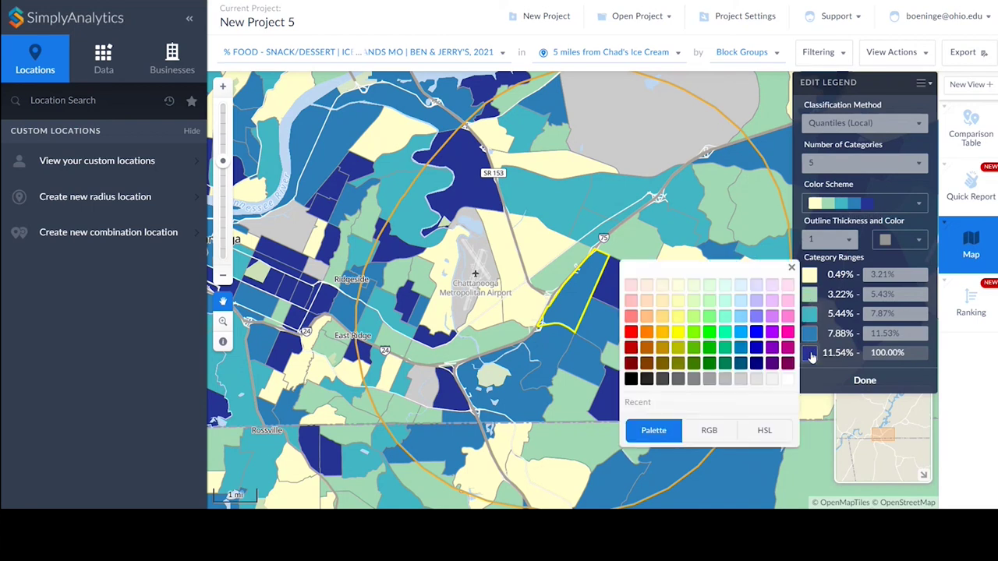
{"action": "left_click", "coordinate": [647, 364]}
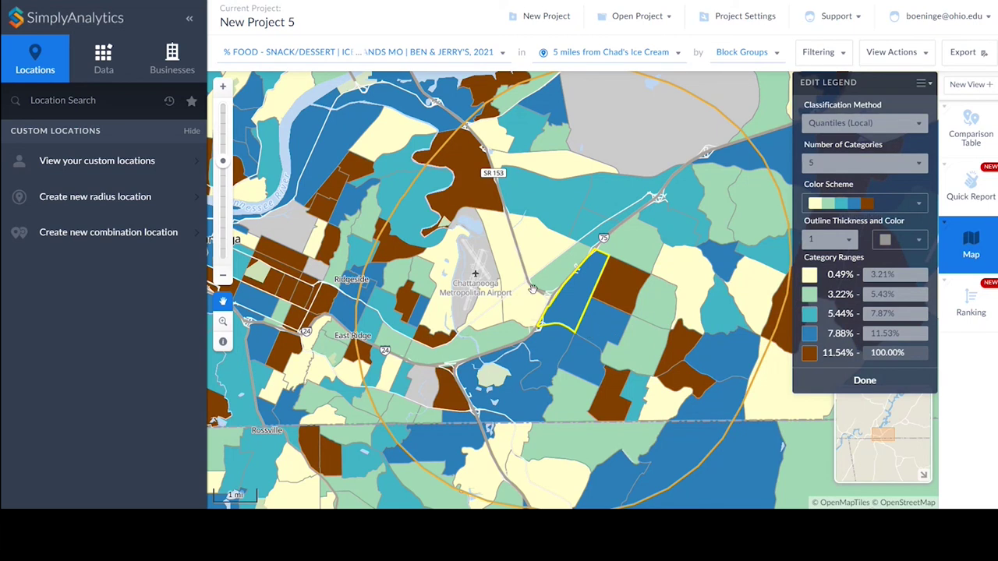
{"action": "left_click", "coordinate": [810, 355]}
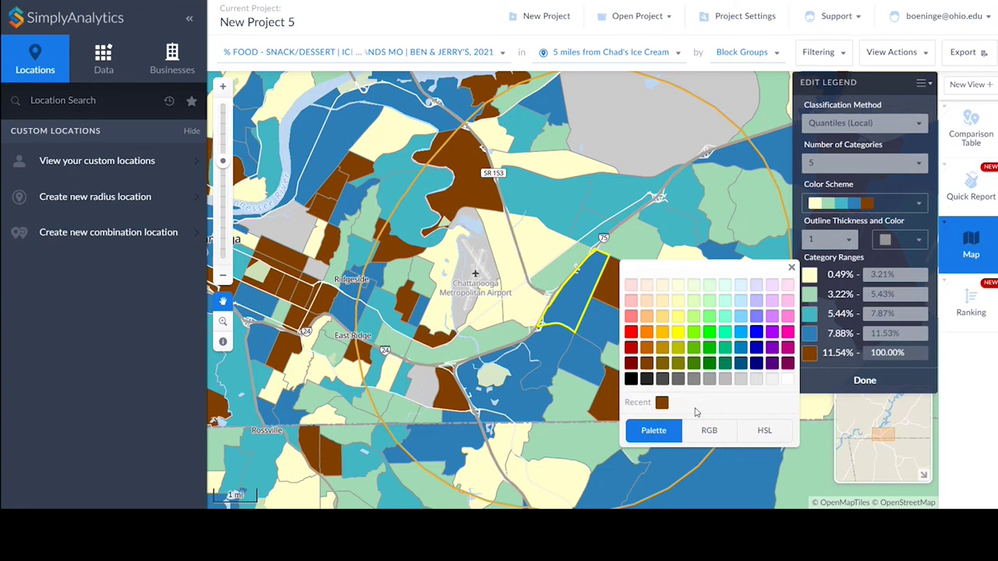
{"action": "left_click", "coordinate": [709, 434]}
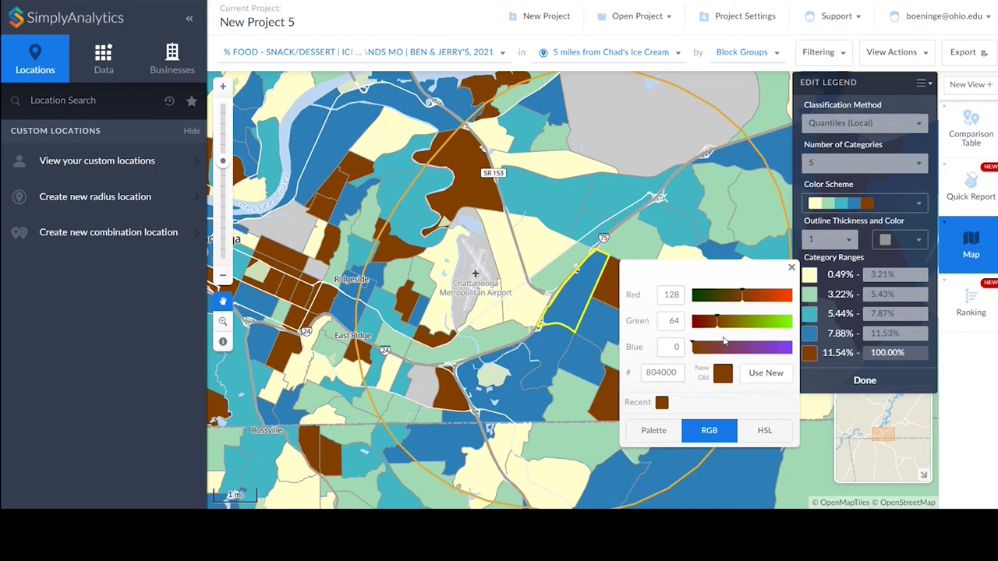
{"action": "left_click_drag", "start_coordinate": [677, 373], "coordinate": [635, 370]}
{"action": "left_click", "coordinate": [791, 268]}
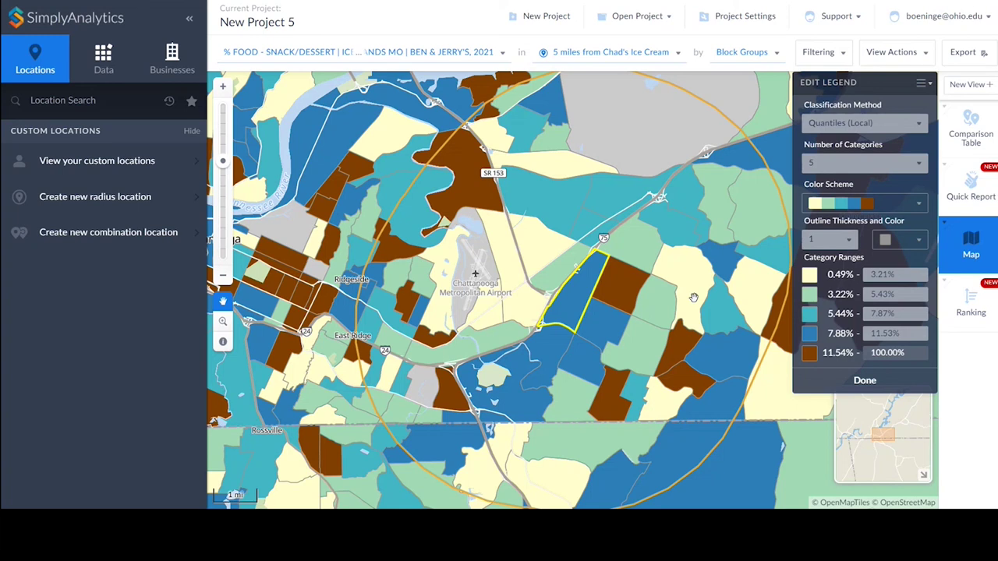
{"action": "left_click", "coordinate": [866, 381]}
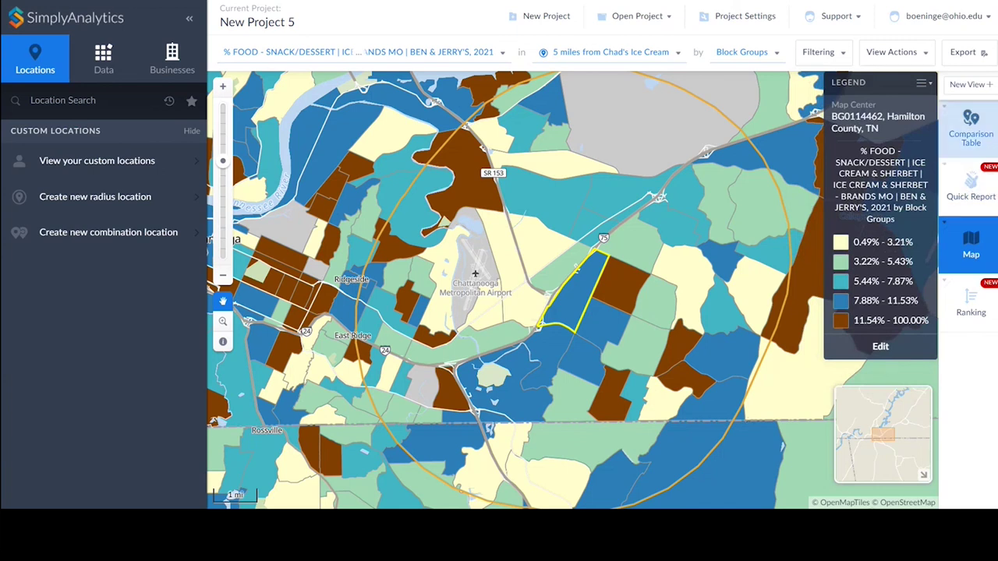
Export the map with the crop box shifted right and the legend moved to the lower right.
{"action": "left_click", "coordinate": [965, 53]}
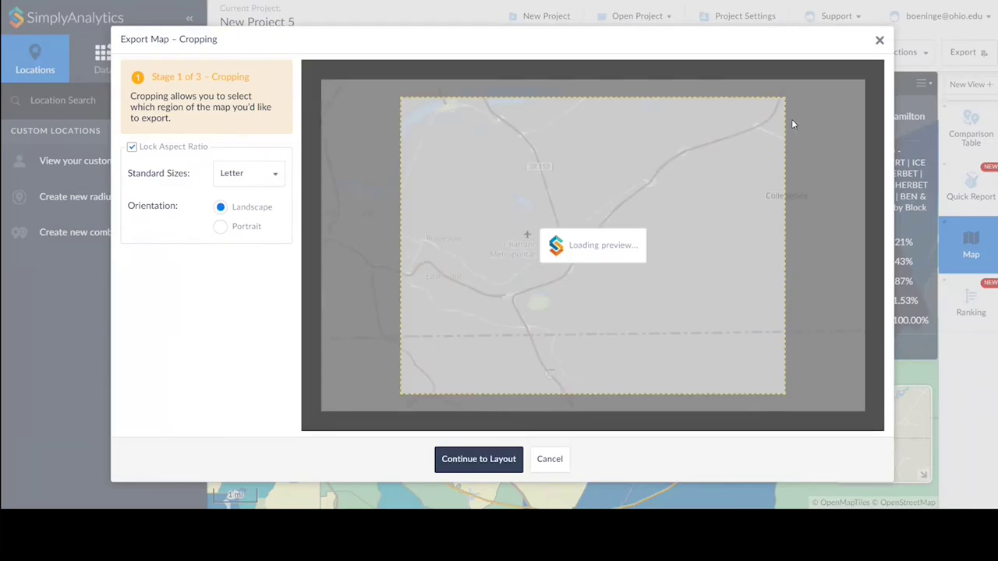
{"action": "left_click_drag", "start_coordinate": [526, 294], "coordinate": [557, 297]}
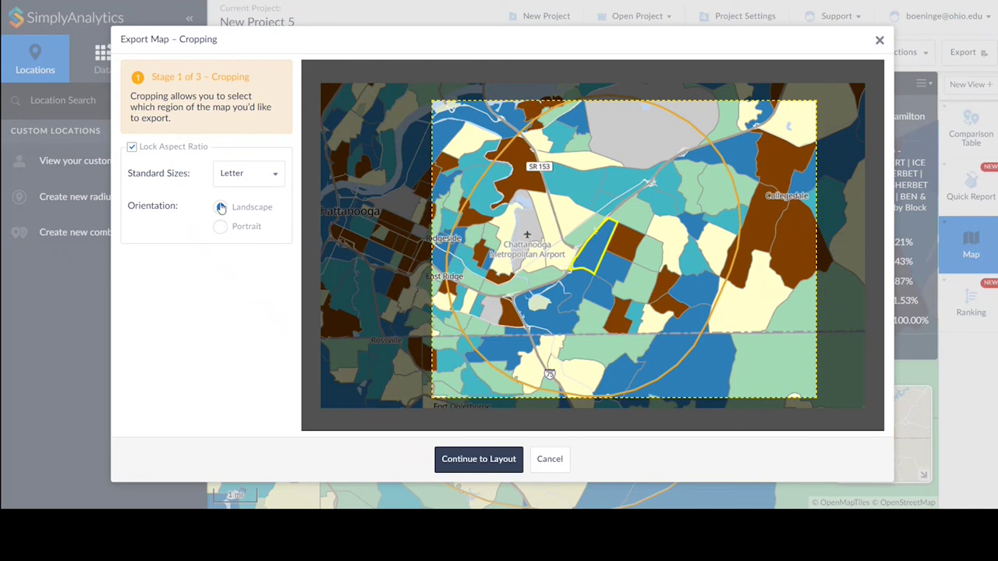
{"action": "left_click", "coordinate": [483, 461]}
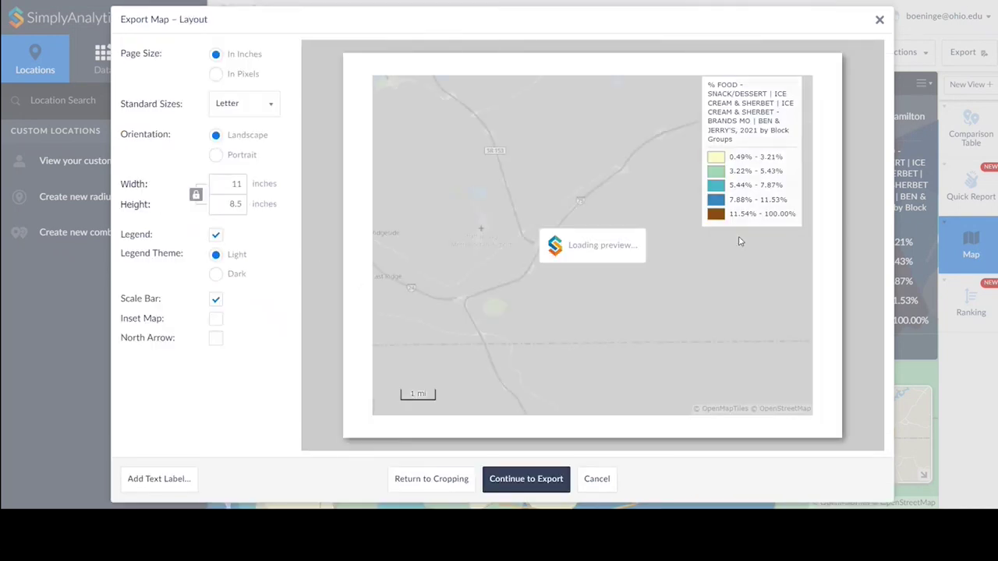
{"action": "left_click_drag", "start_coordinate": [754, 136], "coordinate": [761, 323]}
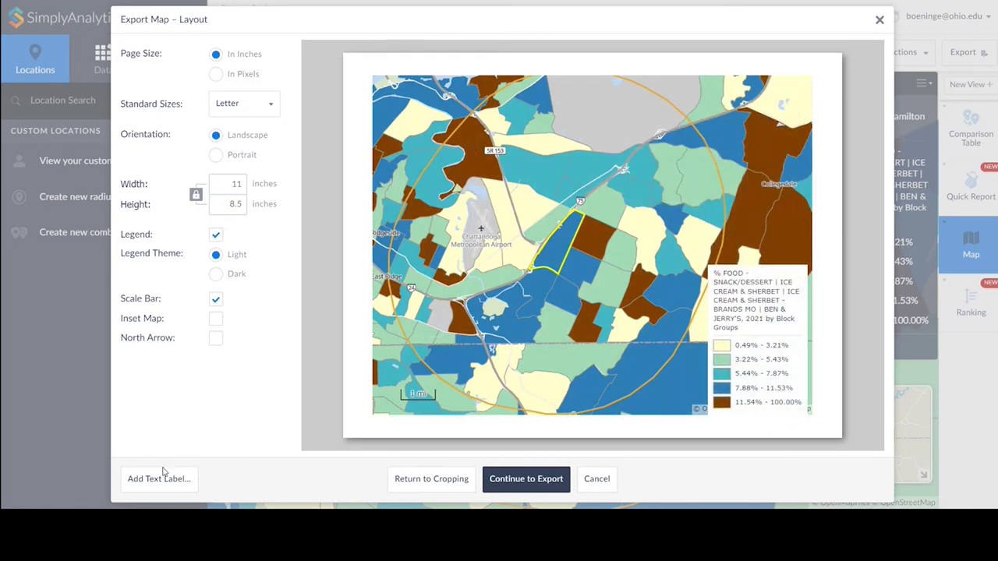
Add a 'Chad's Ice Cream Customers' label, then delete it, continue to export and close the dialog.
{"action": "left_click", "coordinate": [160, 481]}
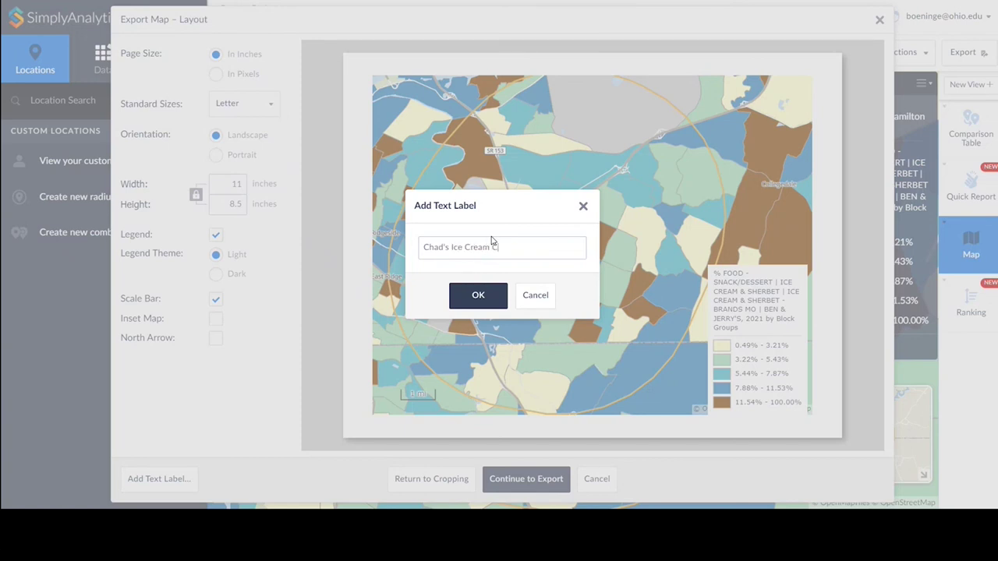
{"action": "left_click", "coordinate": [489, 291]}
{"action": "left_click_drag", "start_coordinate": [590, 262], "coordinate": [549, 109]}
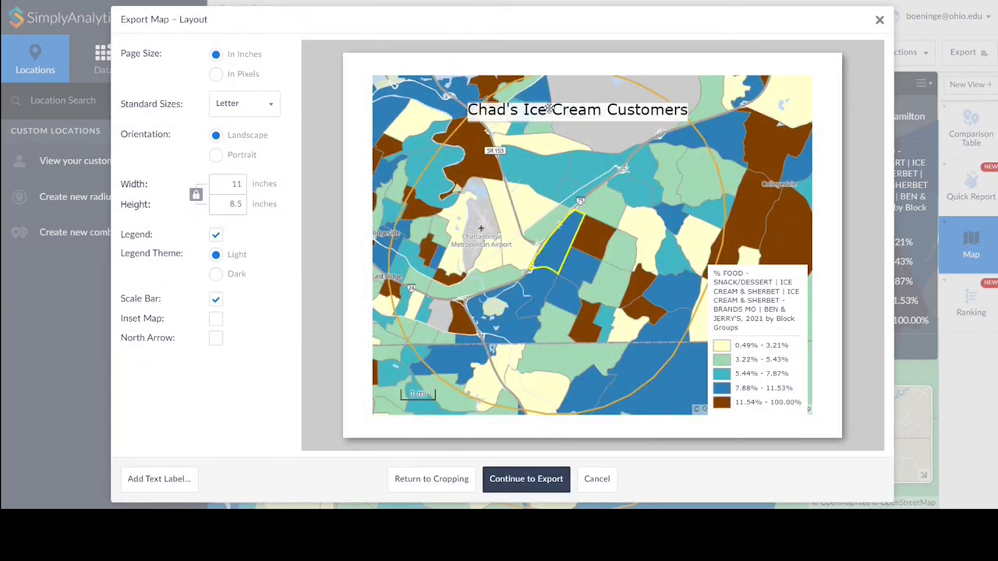
{"action": "left_click", "coordinate": [558, 109]}
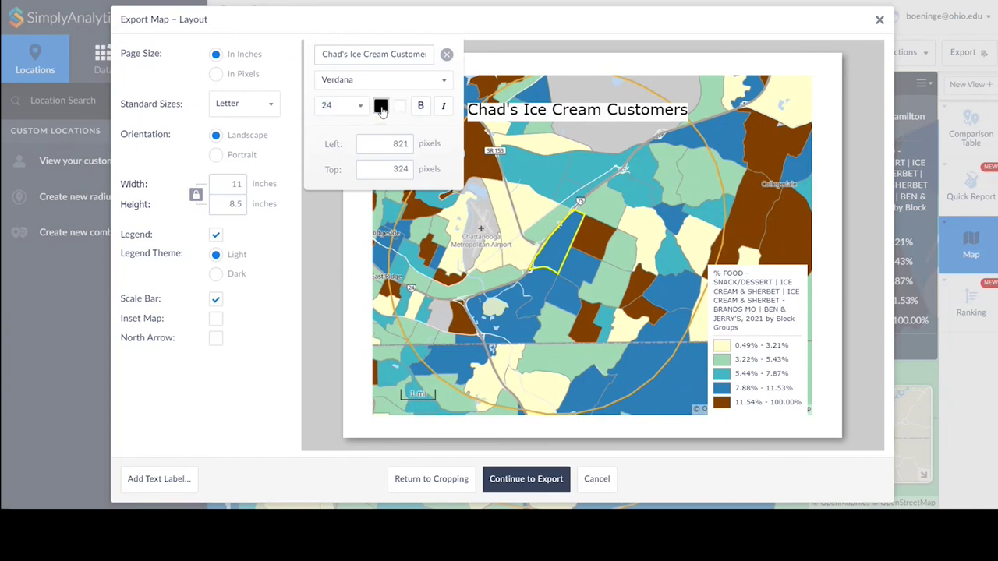
{"action": "left_click", "coordinate": [446, 54]}
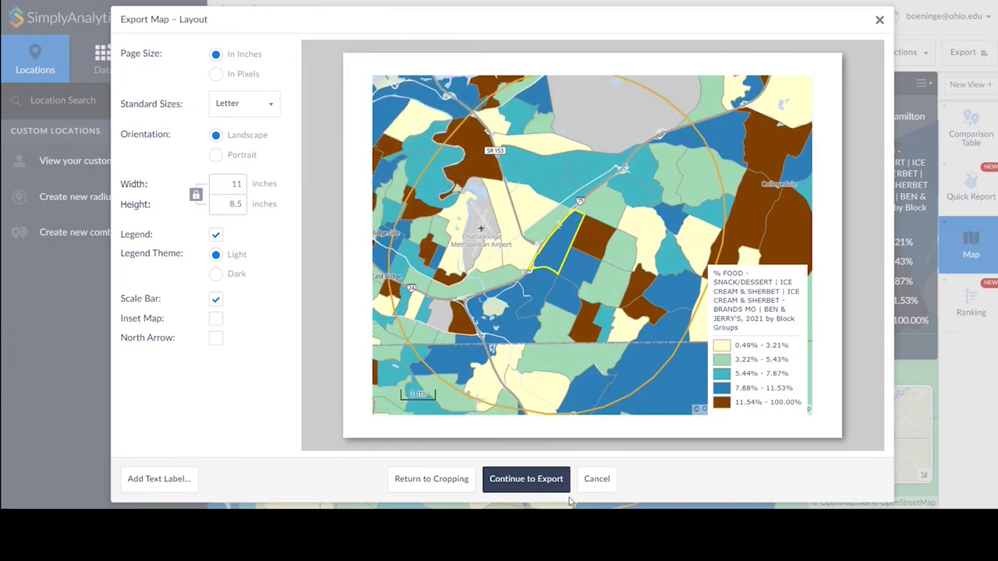
{"action": "left_click", "coordinate": [527, 479]}
{"action": "left_click", "coordinate": [881, 21]}
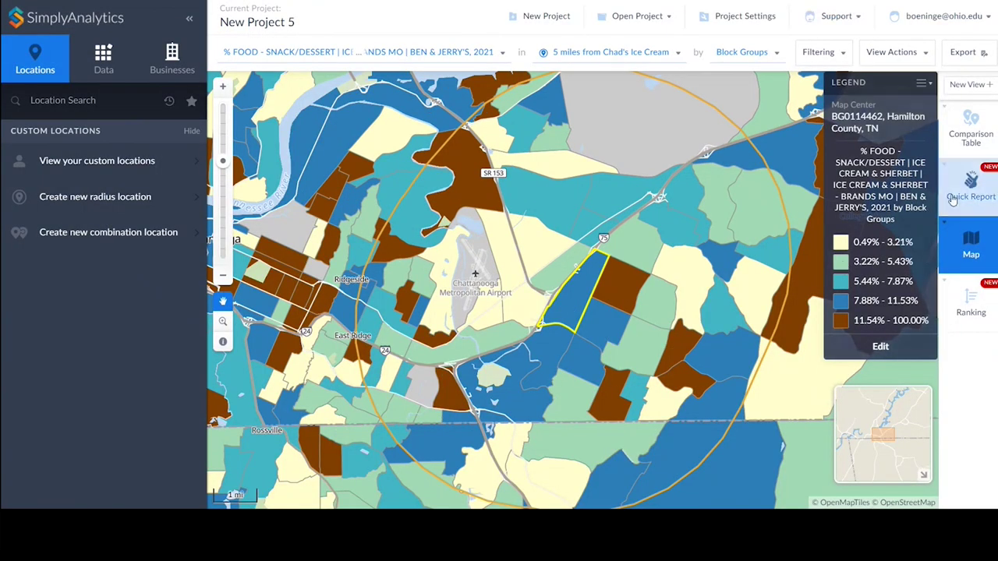
Open a quick report limited to the 5-mile radius, dropping USA, Tennessee, Memphis and Hamilton County.
{"action": "left_click", "coordinate": [967, 198]}
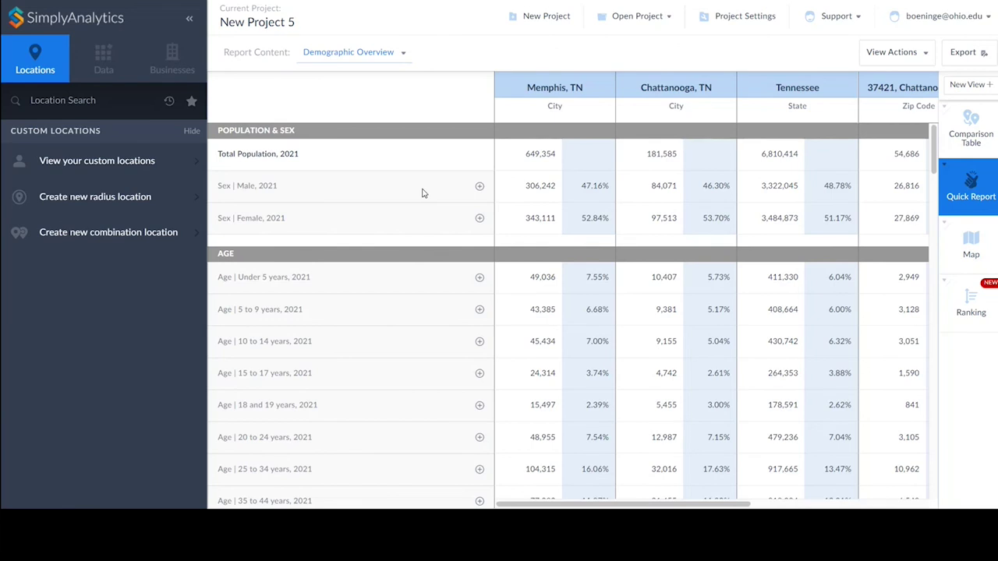
{"action": "left_click_drag", "start_coordinate": [647, 503], "coordinate": [725, 506]}
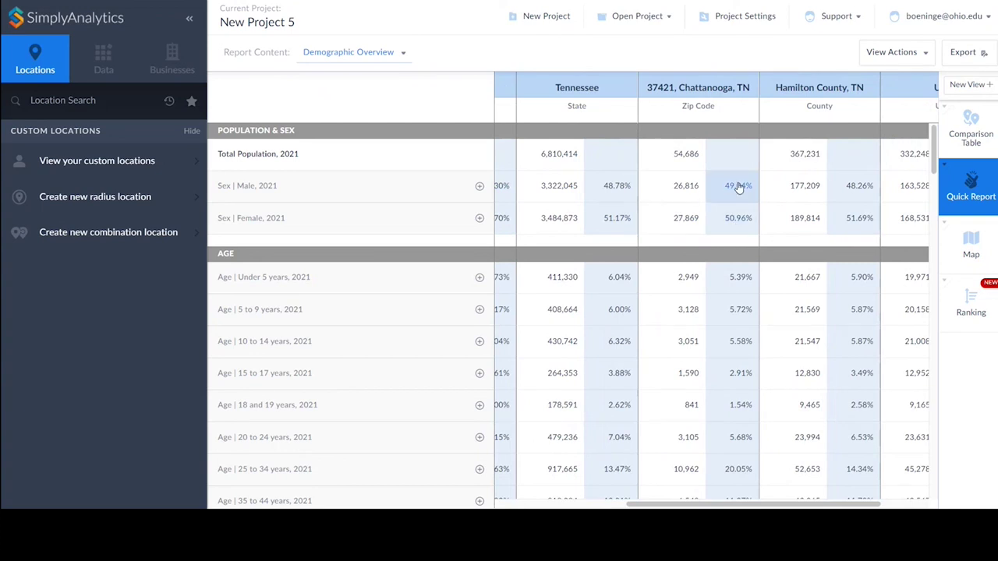
{"action": "left_click", "coordinate": [909, 52]}
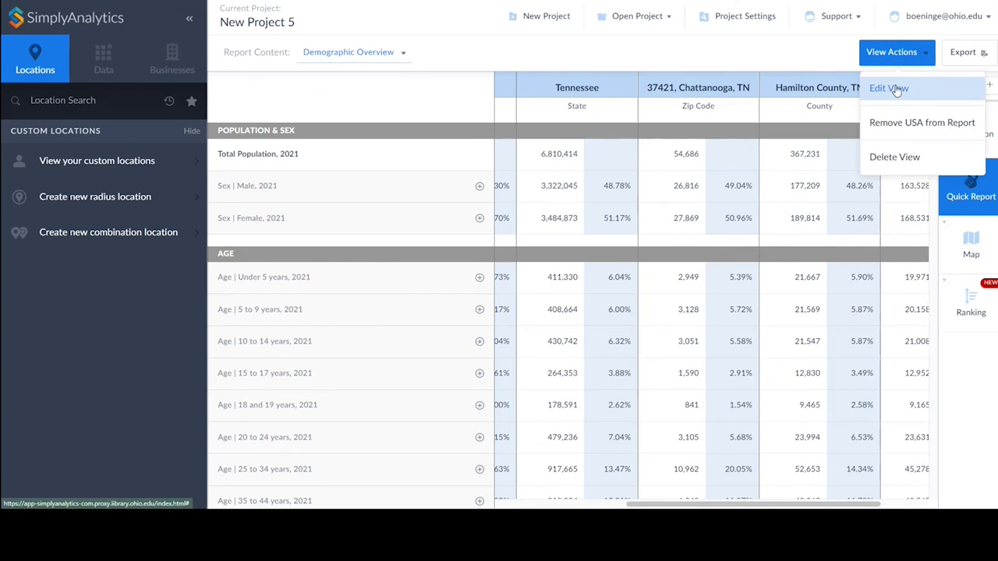
{"action": "left_click", "coordinate": [889, 88]}
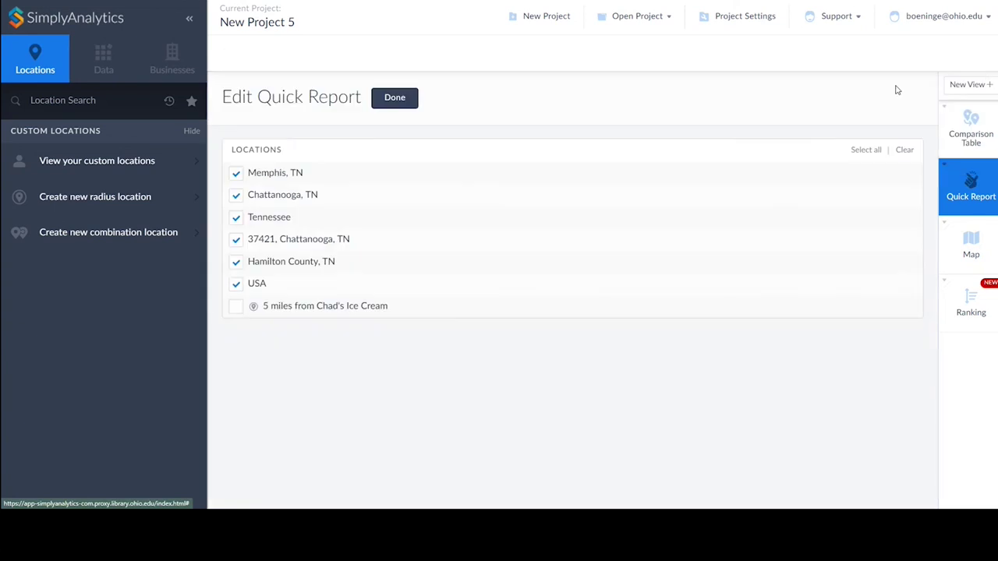
{"action": "left_click", "coordinate": [235, 309]}
{"action": "left_click", "coordinate": [234, 286]}
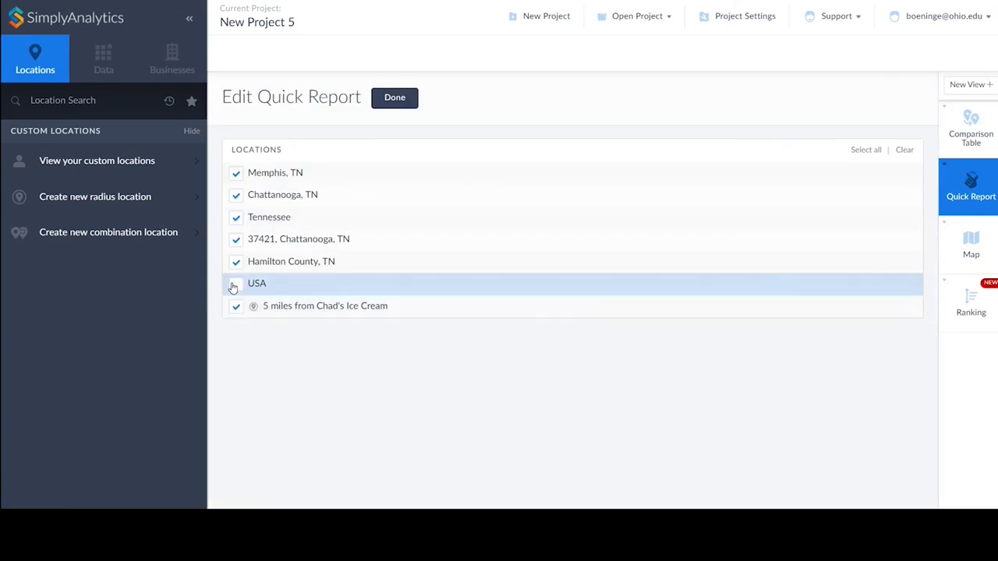
{"action": "left_click", "coordinate": [236, 220]}
{"action": "left_click", "coordinate": [235, 175]}
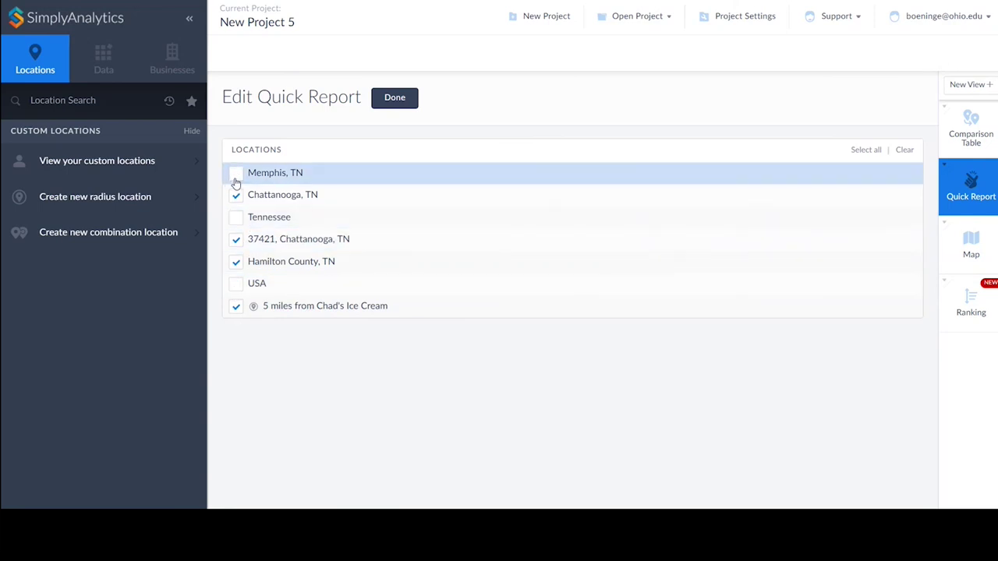
{"action": "left_click", "coordinate": [236, 264]}
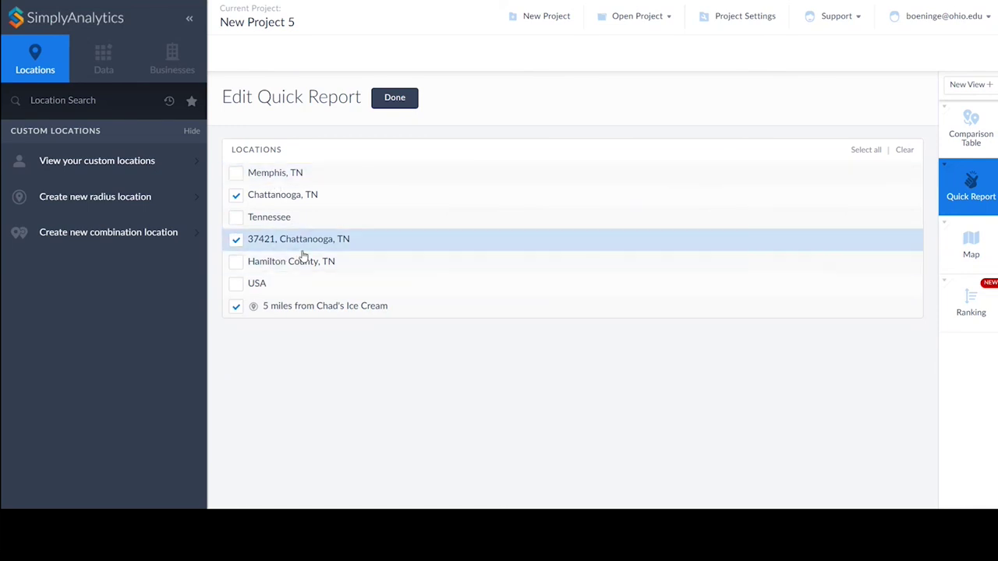
{"action": "left_click", "coordinate": [401, 99]}
Move the radius column first, put 37421 before Chattanooga, add Age 25 to 34, and view the comparison table.
{"action": "left_click", "coordinate": [785, 94]}
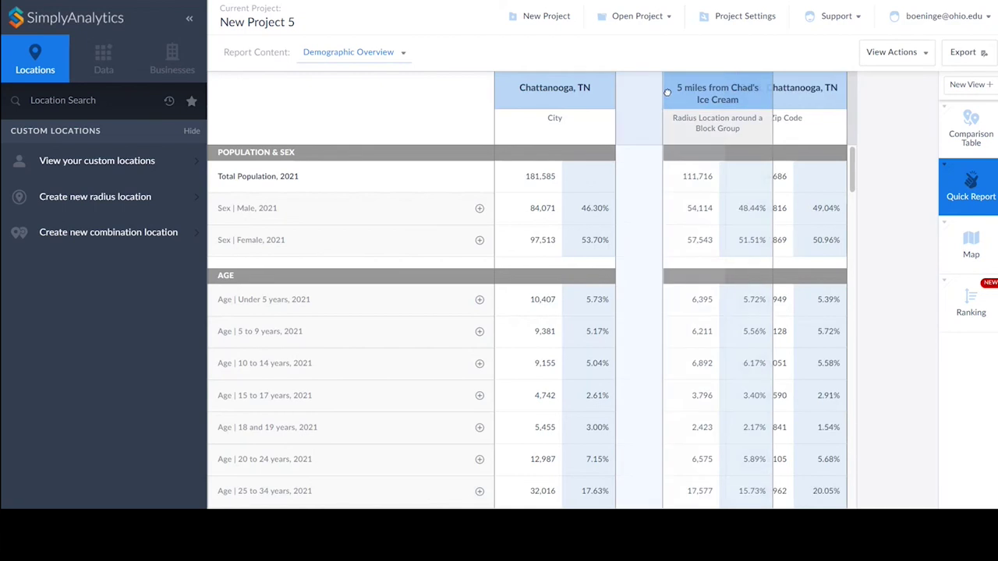
{"action": "left_click_drag", "start_coordinate": [785, 102], "coordinate": [665, 90]}
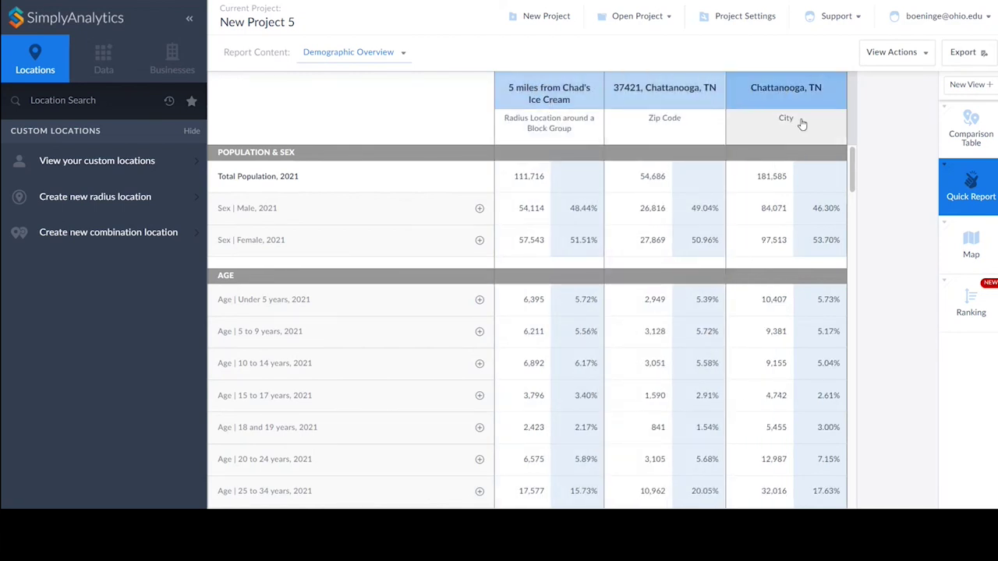
{"action": "scroll", "coordinate": [597, 204], "scroll_direction": "down", "scroll_amount": 1}
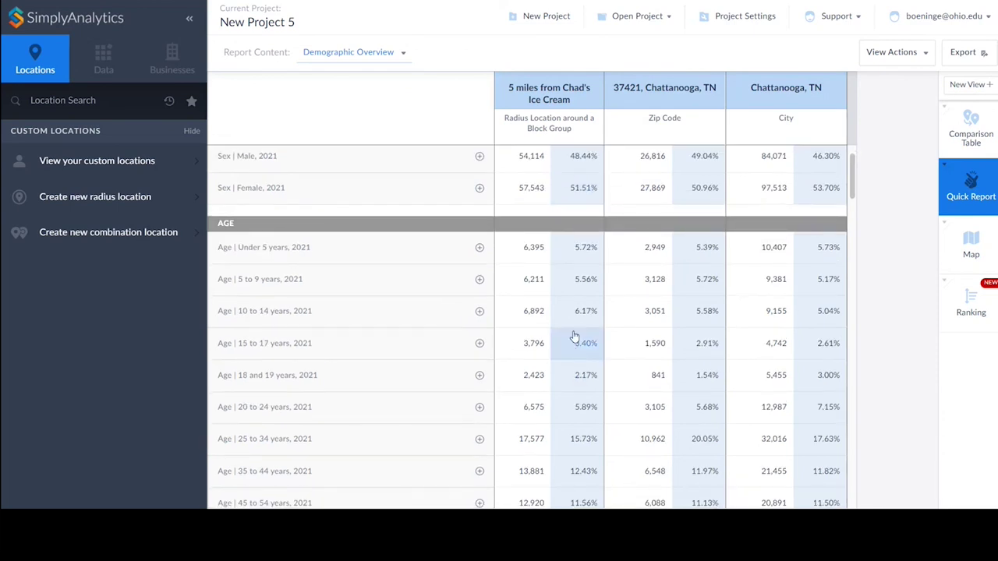
{"action": "scroll", "coordinate": [504, 249], "scroll_direction": "down", "scroll_amount": 1}
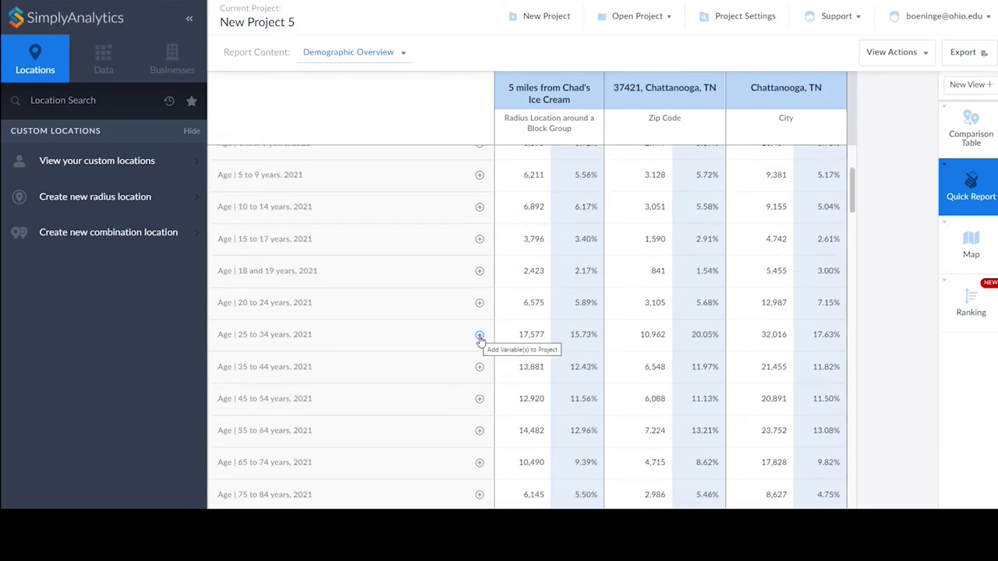
{"action": "left_click", "coordinate": [479, 336]}
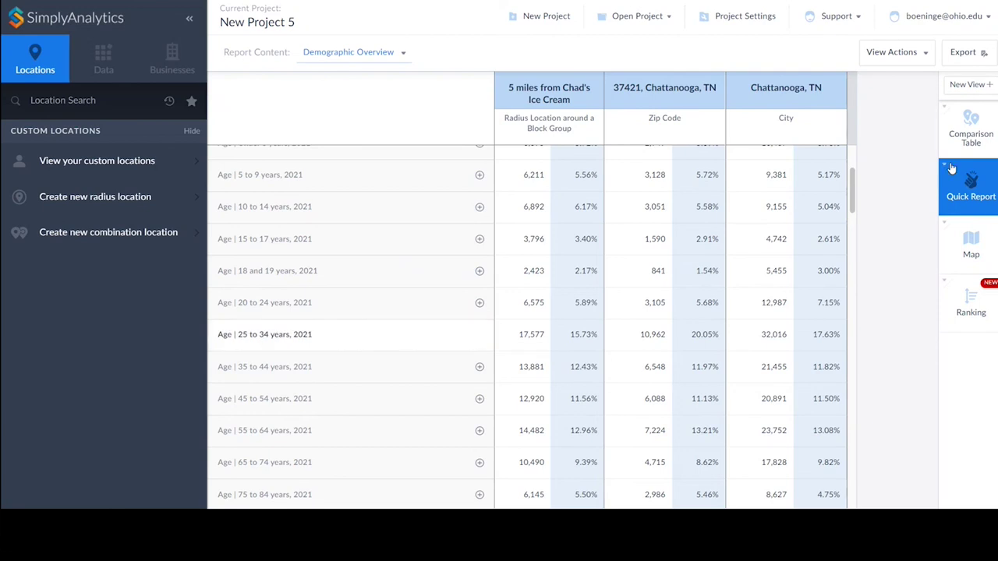
{"action": "left_click", "coordinate": [971, 131]}
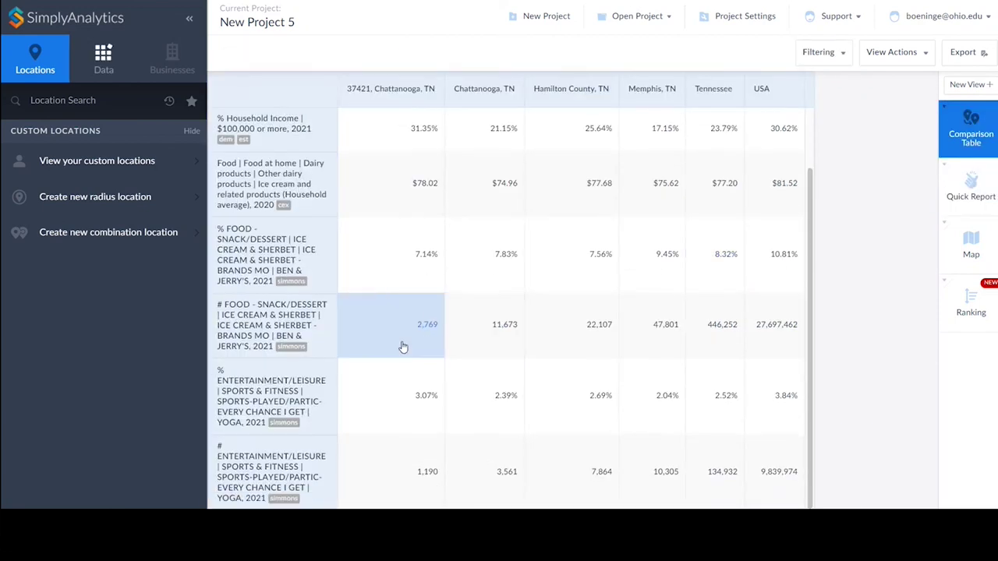
Add the # Age and % Age 25 to 34 years rows to the comparison table.
{"action": "scroll", "coordinate": [403, 341], "scroll_direction": "up", "scroll_amount": 3}
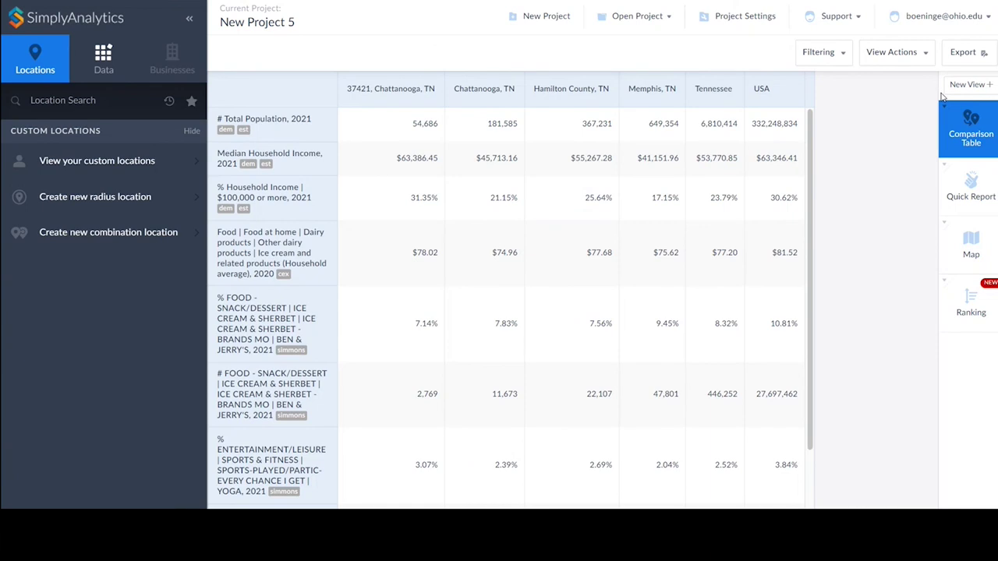
{"action": "left_click", "coordinate": [892, 53]}
{"action": "left_click", "coordinate": [888, 89]}
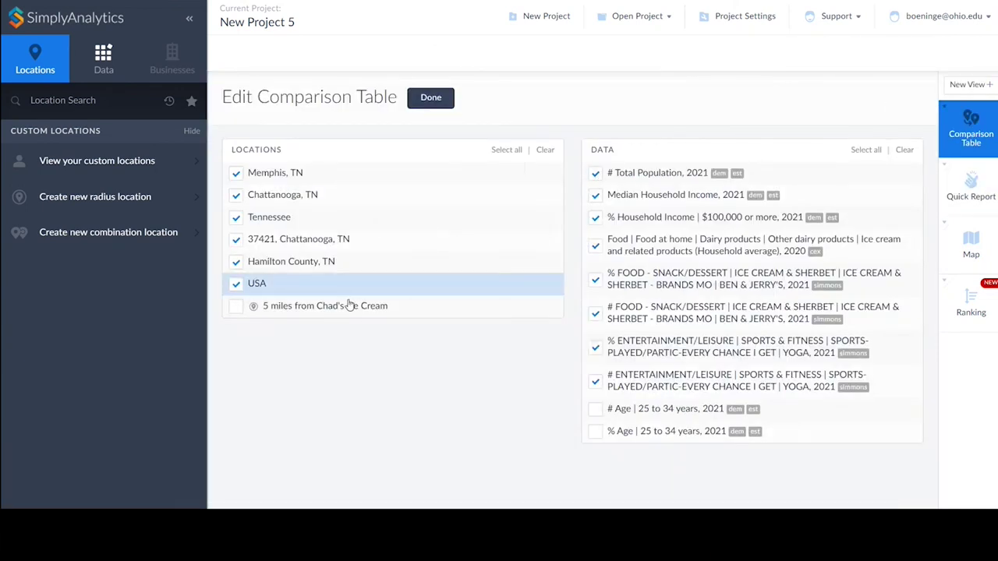
{"action": "left_click", "coordinate": [595, 410]}
{"action": "left_click", "coordinate": [596, 439]}
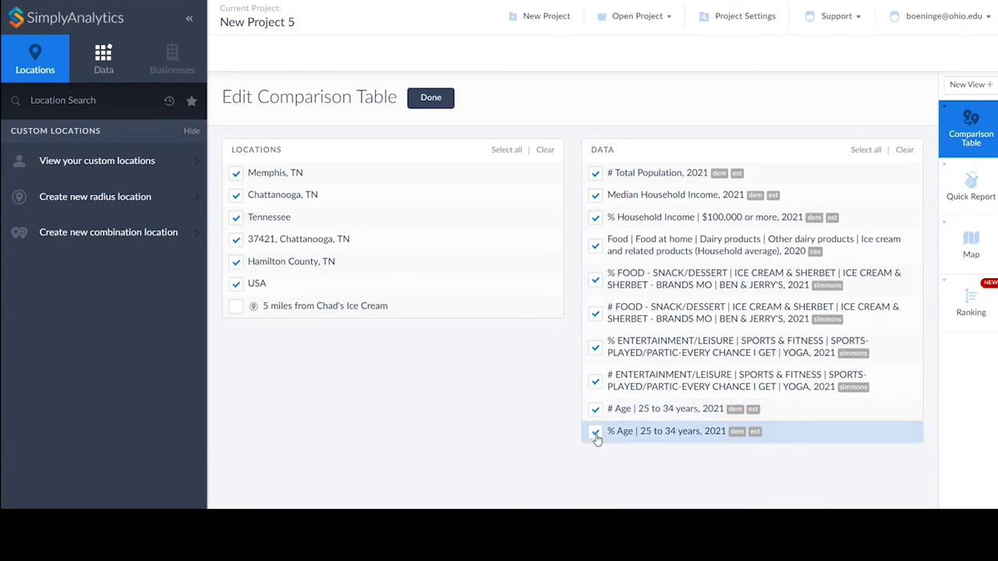
{"action": "left_click", "coordinate": [437, 97]}
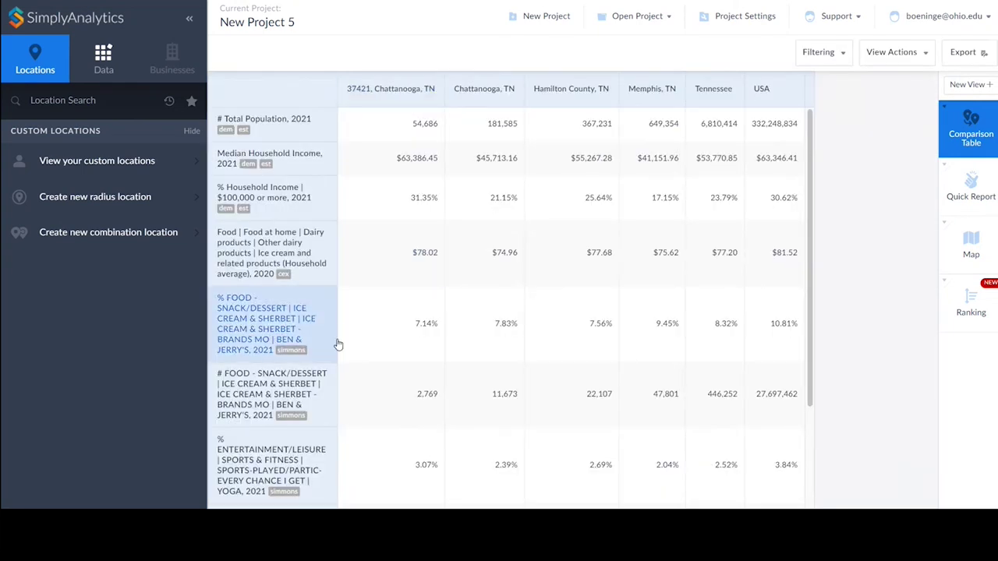
Review the updated table and dismiss the export options without exporting.
{"action": "scroll", "coordinate": [324, 312], "scroll_direction": "down", "scroll_amount": 2}
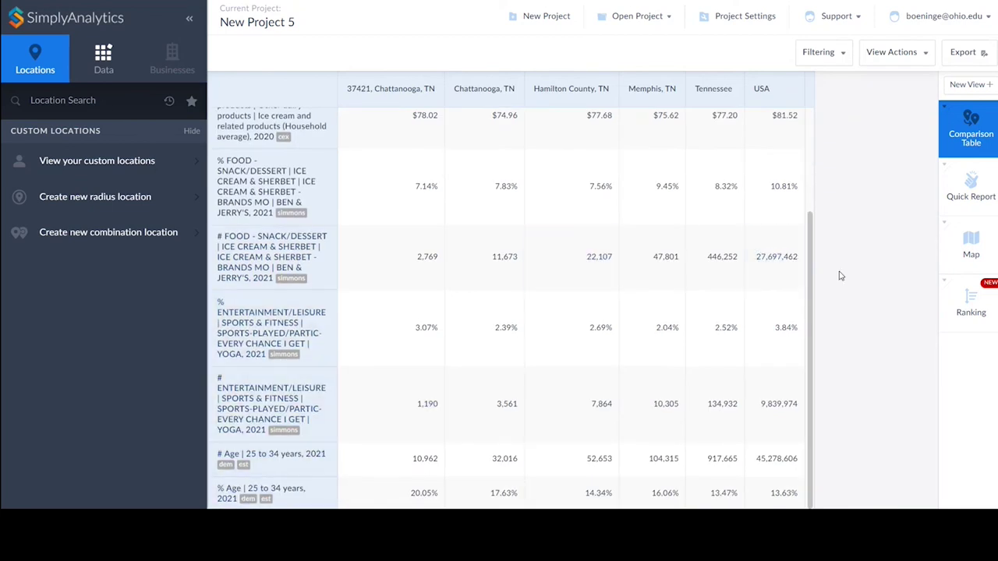
{"action": "scroll", "coordinate": [784, 257], "scroll_direction": "up", "scroll_amount": 2}
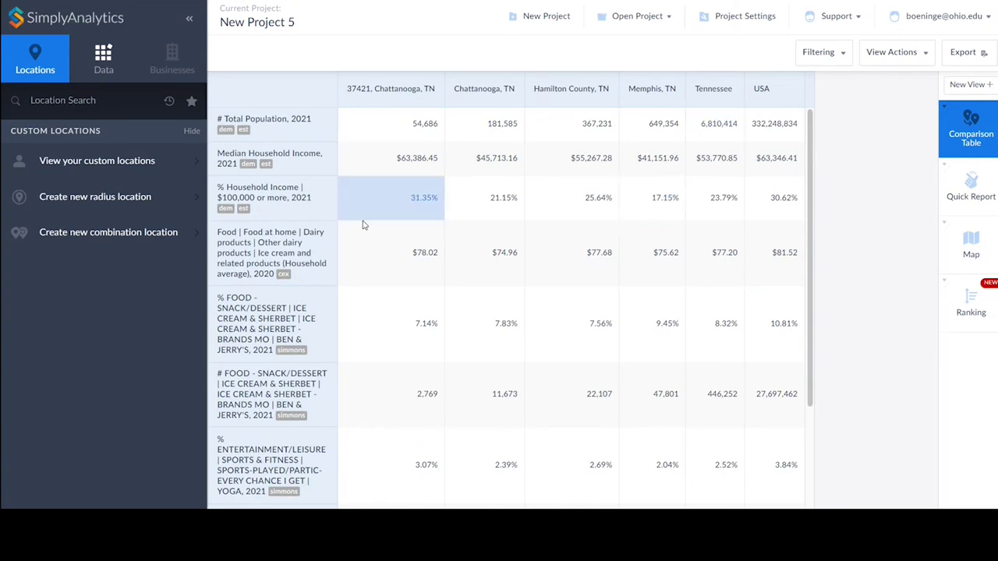
{"action": "left_click", "coordinate": [966, 51]}
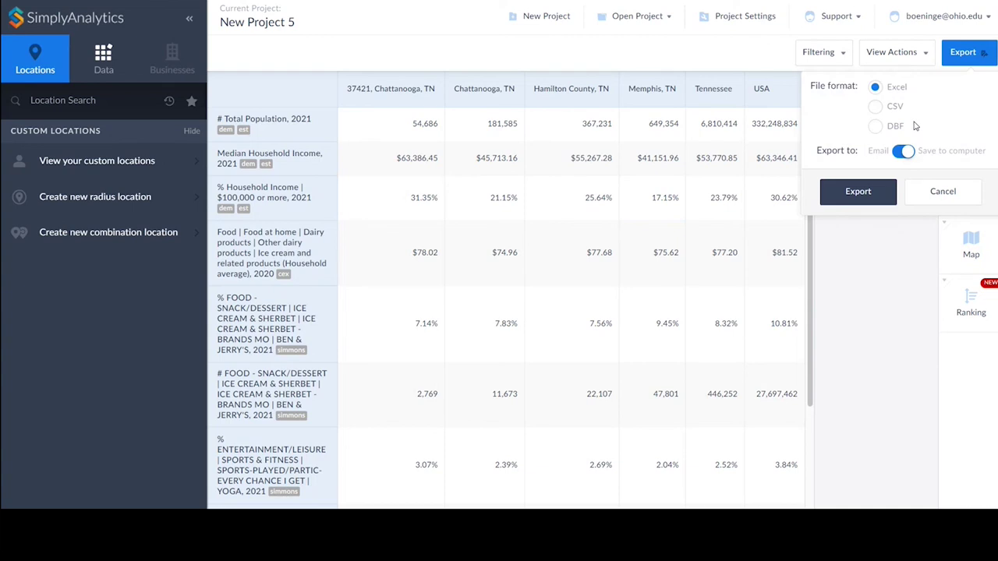
{"action": "left_click", "coordinate": [944, 191]}
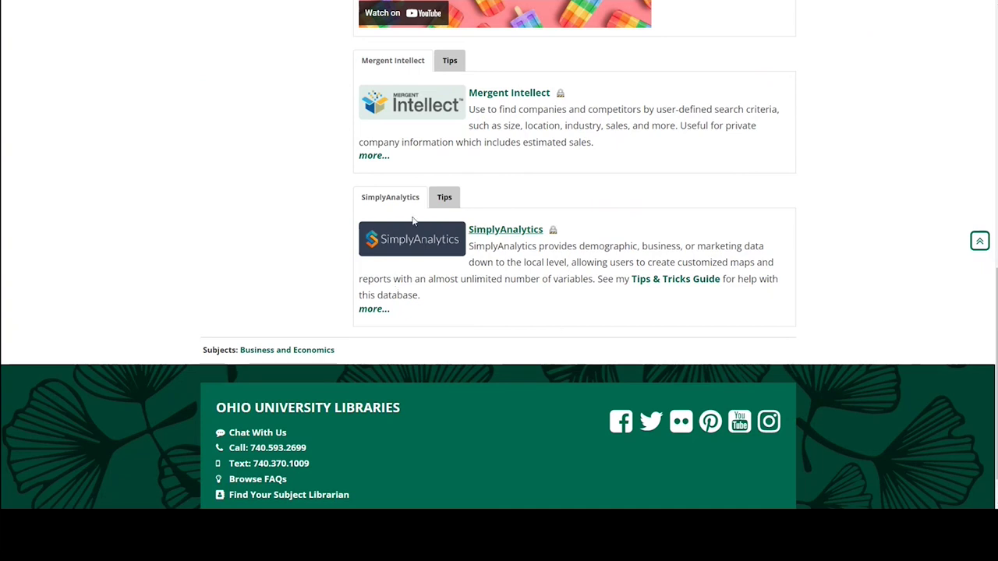
Open the Tips & Tricks Guide in a new tab and go to its Build Geographic Comparisons page.
{"action": "right_click", "coordinate": [683, 284]}
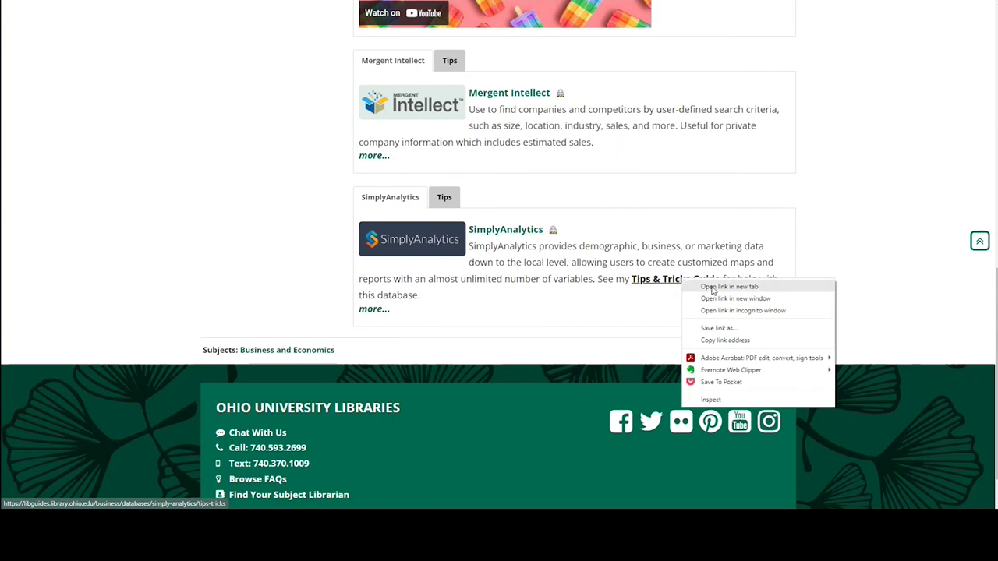
{"action": "left_click", "coordinate": [706, 285]}
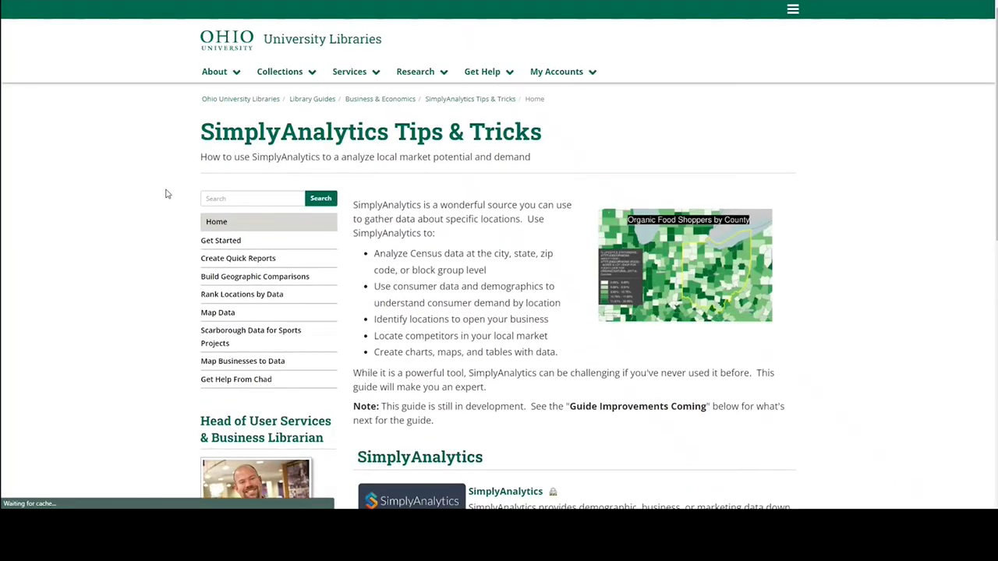
{"action": "scroll", "coordinate": [167, 195], "scroll_direction": "down", "scroll_amount": 2}
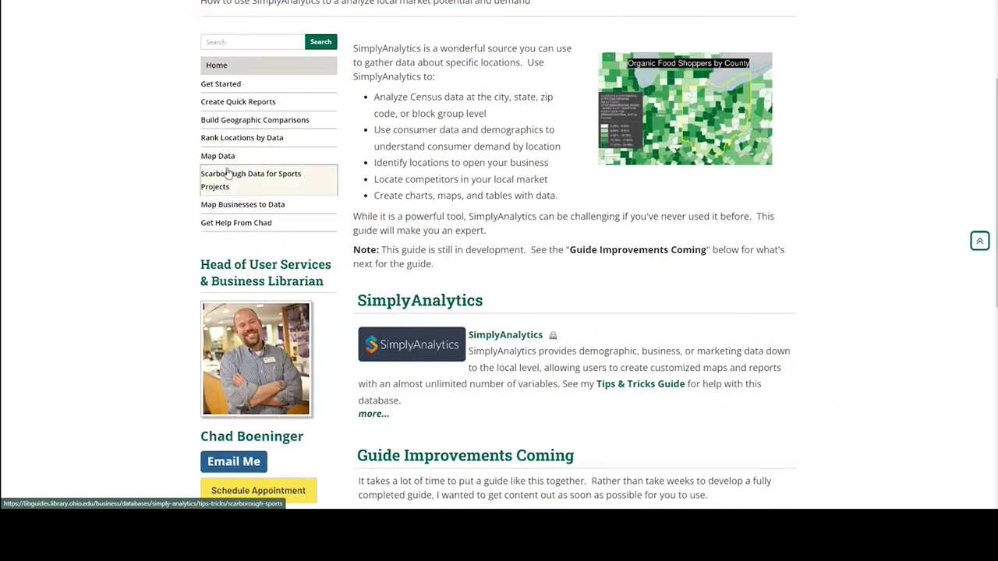
{"action": "left_click", "coordinate": [234, 123]}
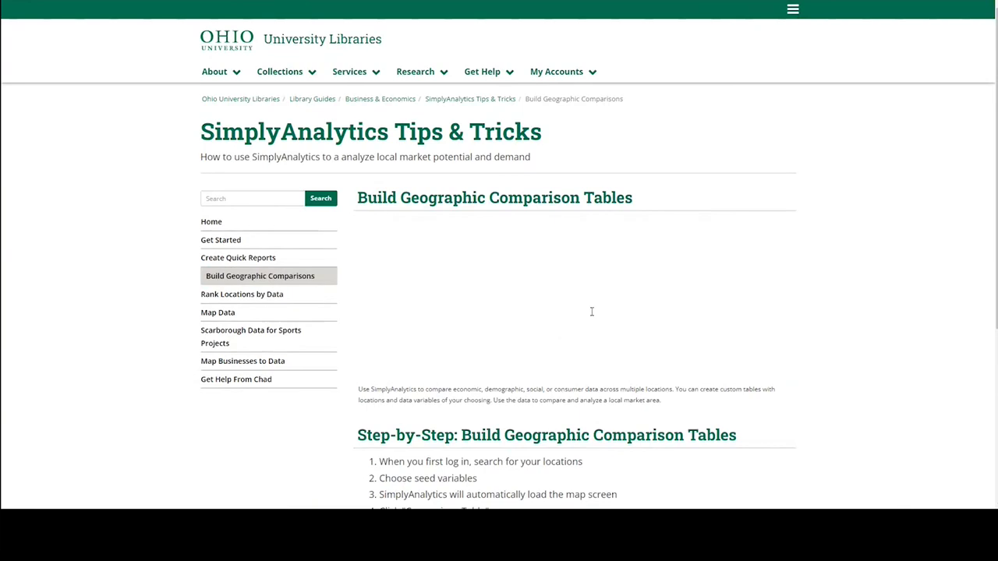
Read through the Build Geographic Comparisons page, then open the ice cream guide's librarian help page.
{"action": "scroll", "coordinate": [697, 327], "scroll_direction": "down", "scroll_amount": 1}
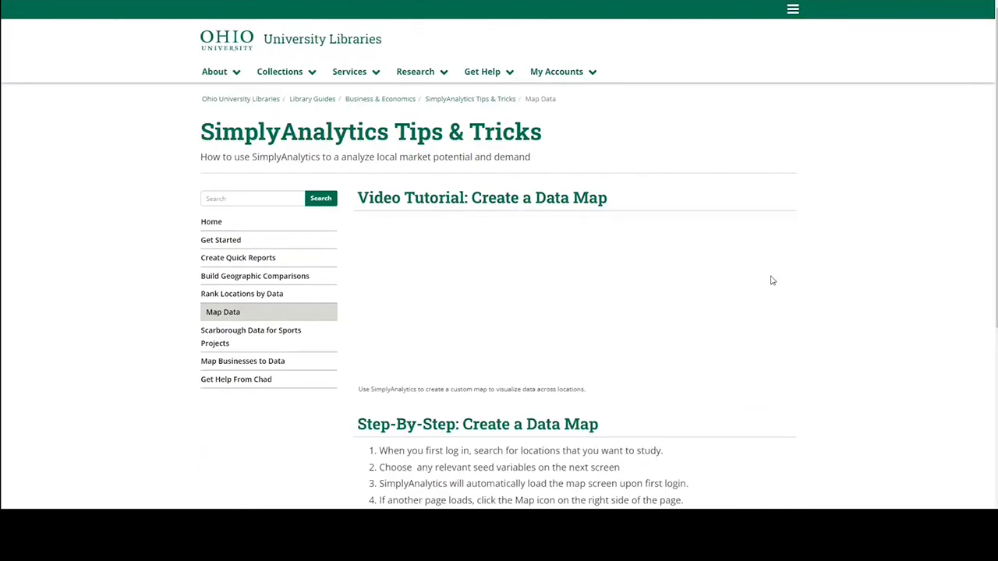
{"action": "scroll", "coordinate": [783, 296], "scroll_direction": "down", "scroll_amount": 1}
{"action": "scroll", "coordinate": [783, 295], "scroll_direction": "down", "scroll_amount": 1}
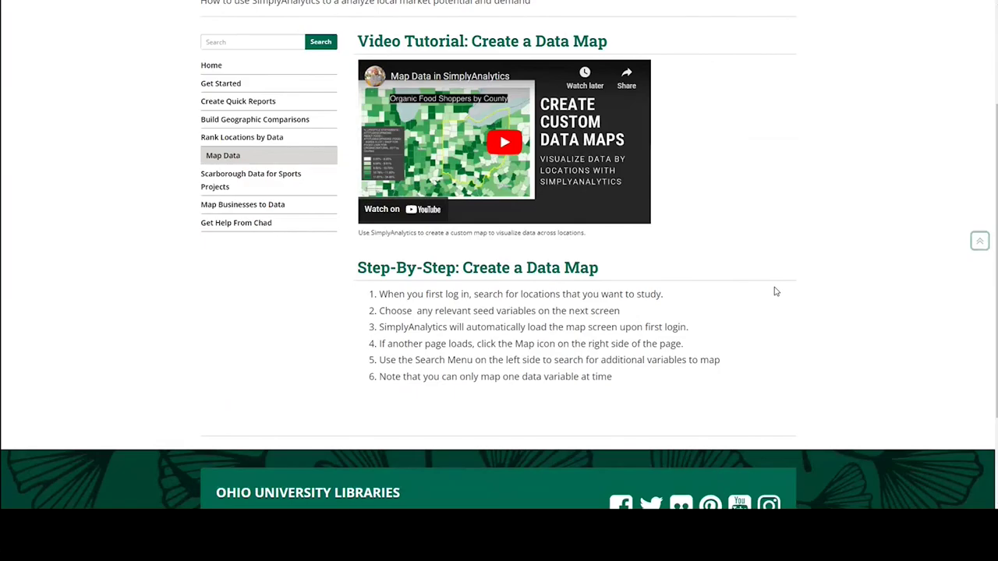
{"action": "scroll", "coordinate": [771, 291], "scroll_direction": "up", "scroll_amount": 2}
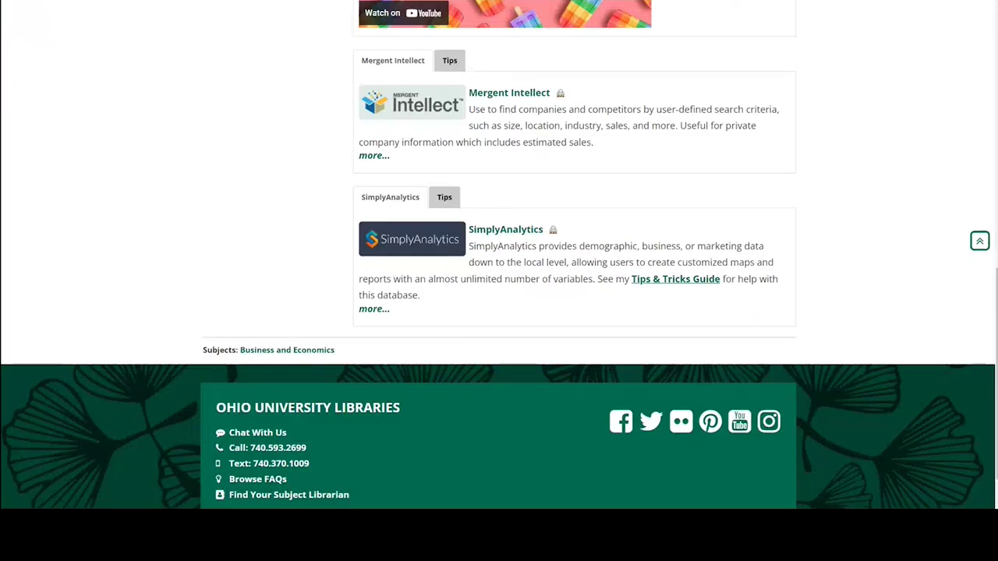
{"action": "scroll", "coordinate": [243, 182], "scroll_direction": "up", "scroll_amount": 5}
{"action": "scroll", "coordinate": [243, 183], "scroll_direction": "up", "scroll_amount": 3}
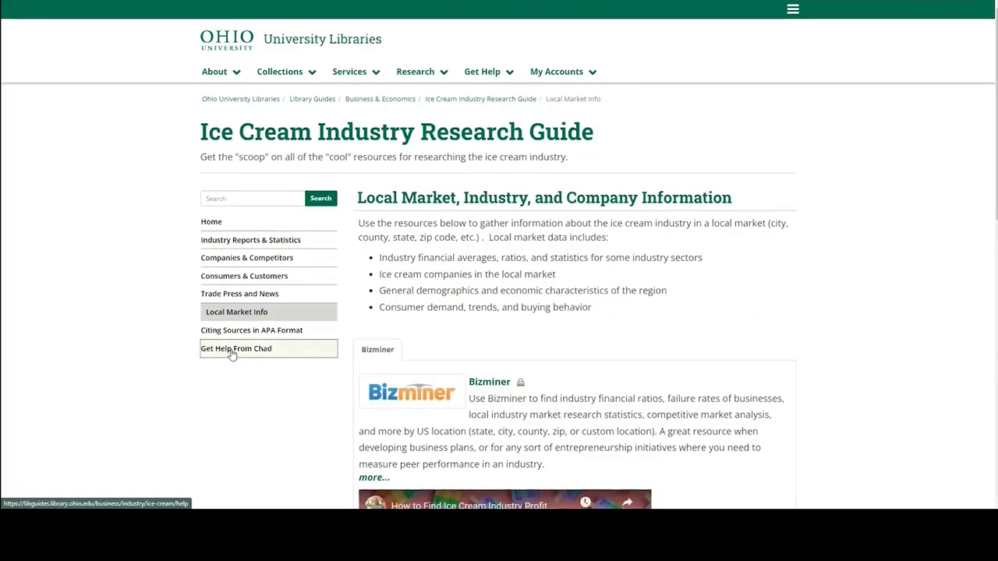
{"action": "left_click", "coordinate": [232, 353]}
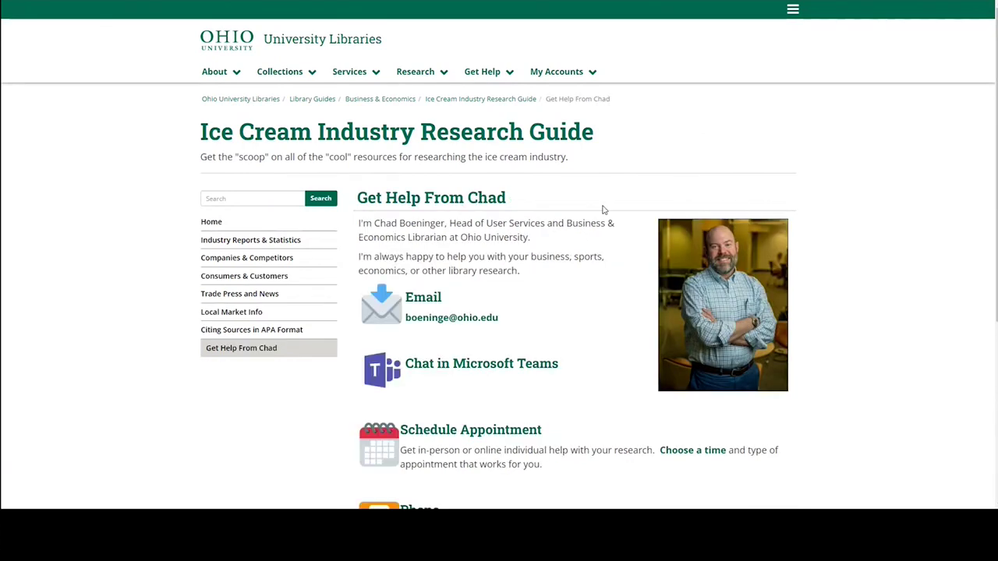
{"action": "scroll", "coordinate": [582, 224], "scroll_direction": "down", "scroll_amount": 2}
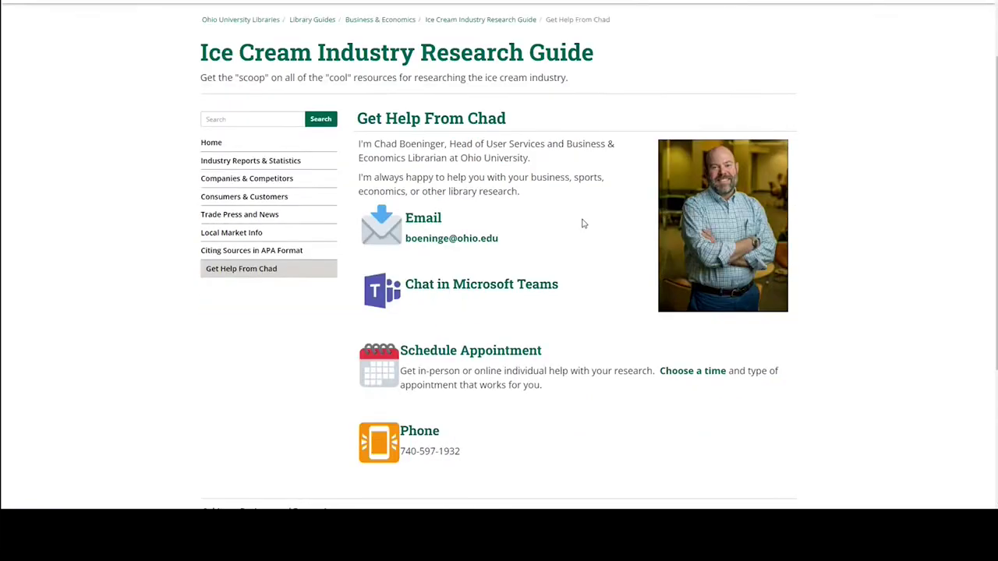